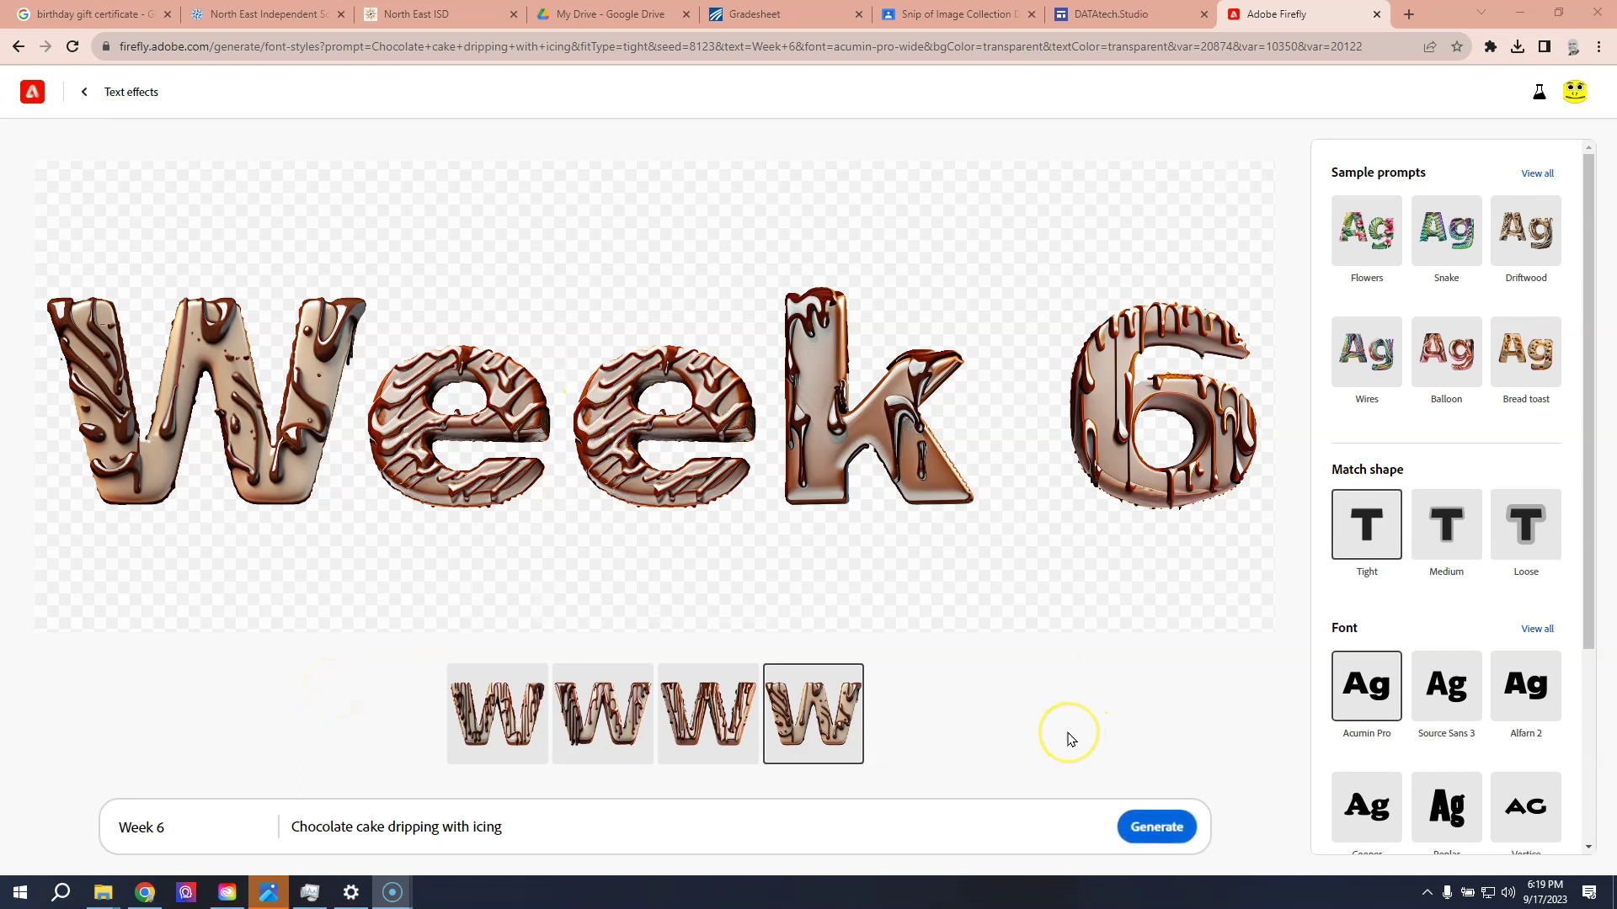
- From File Explorer's Headers folder, open 'Week 6 icing 8123.png' with Adobe Photoshop 2024
left_click(993, 752)
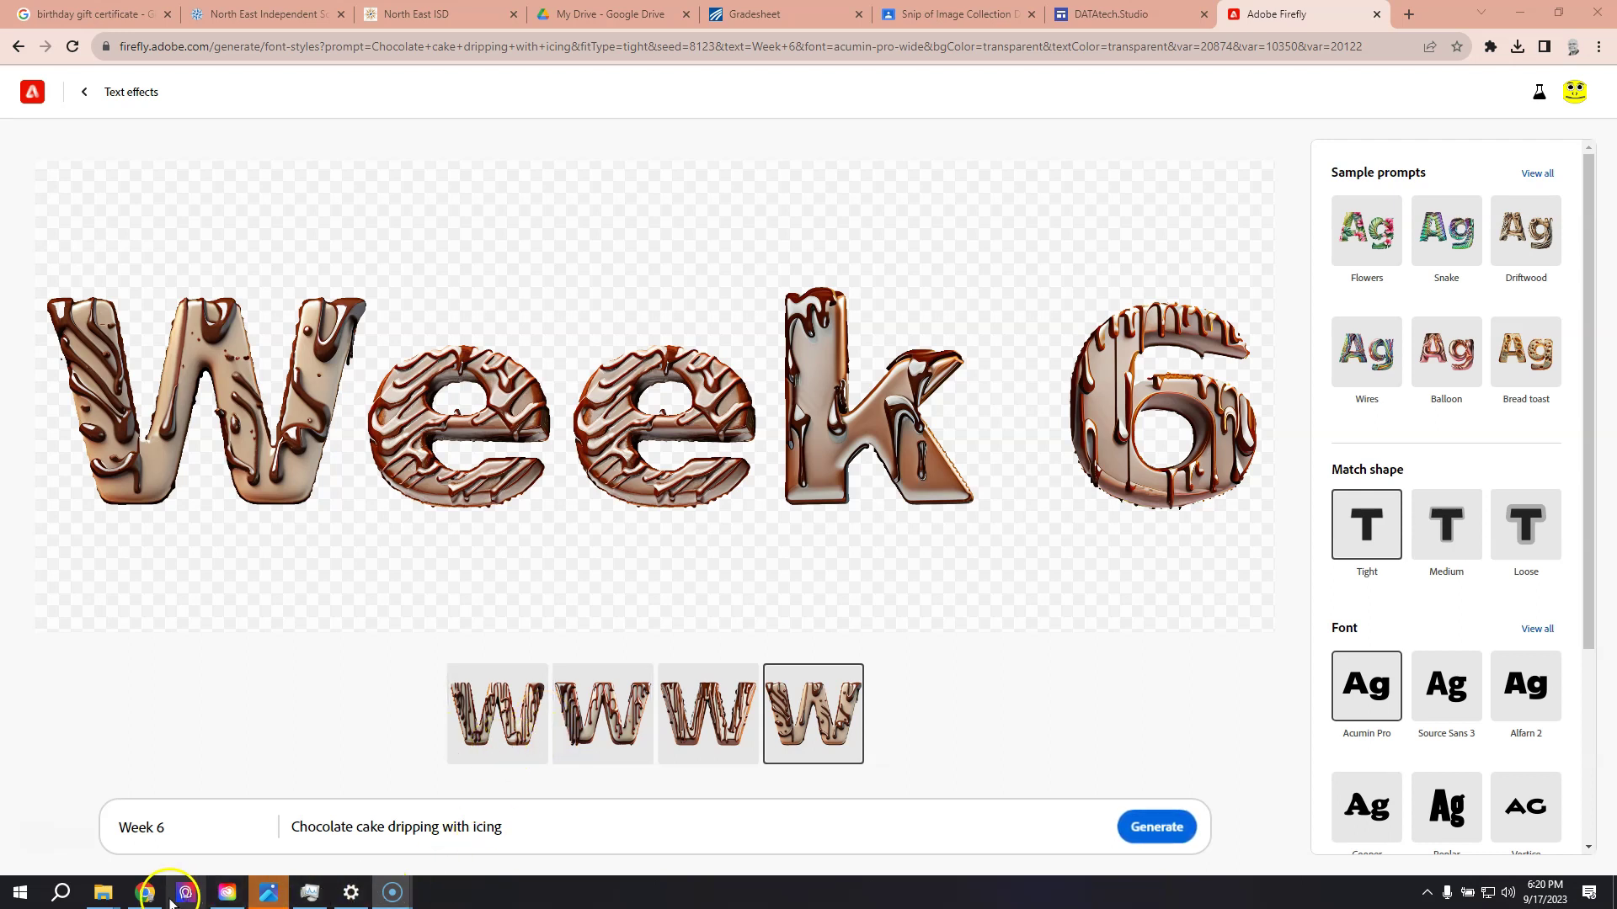
mouse_move(103, 893)
left_click(93, 808)
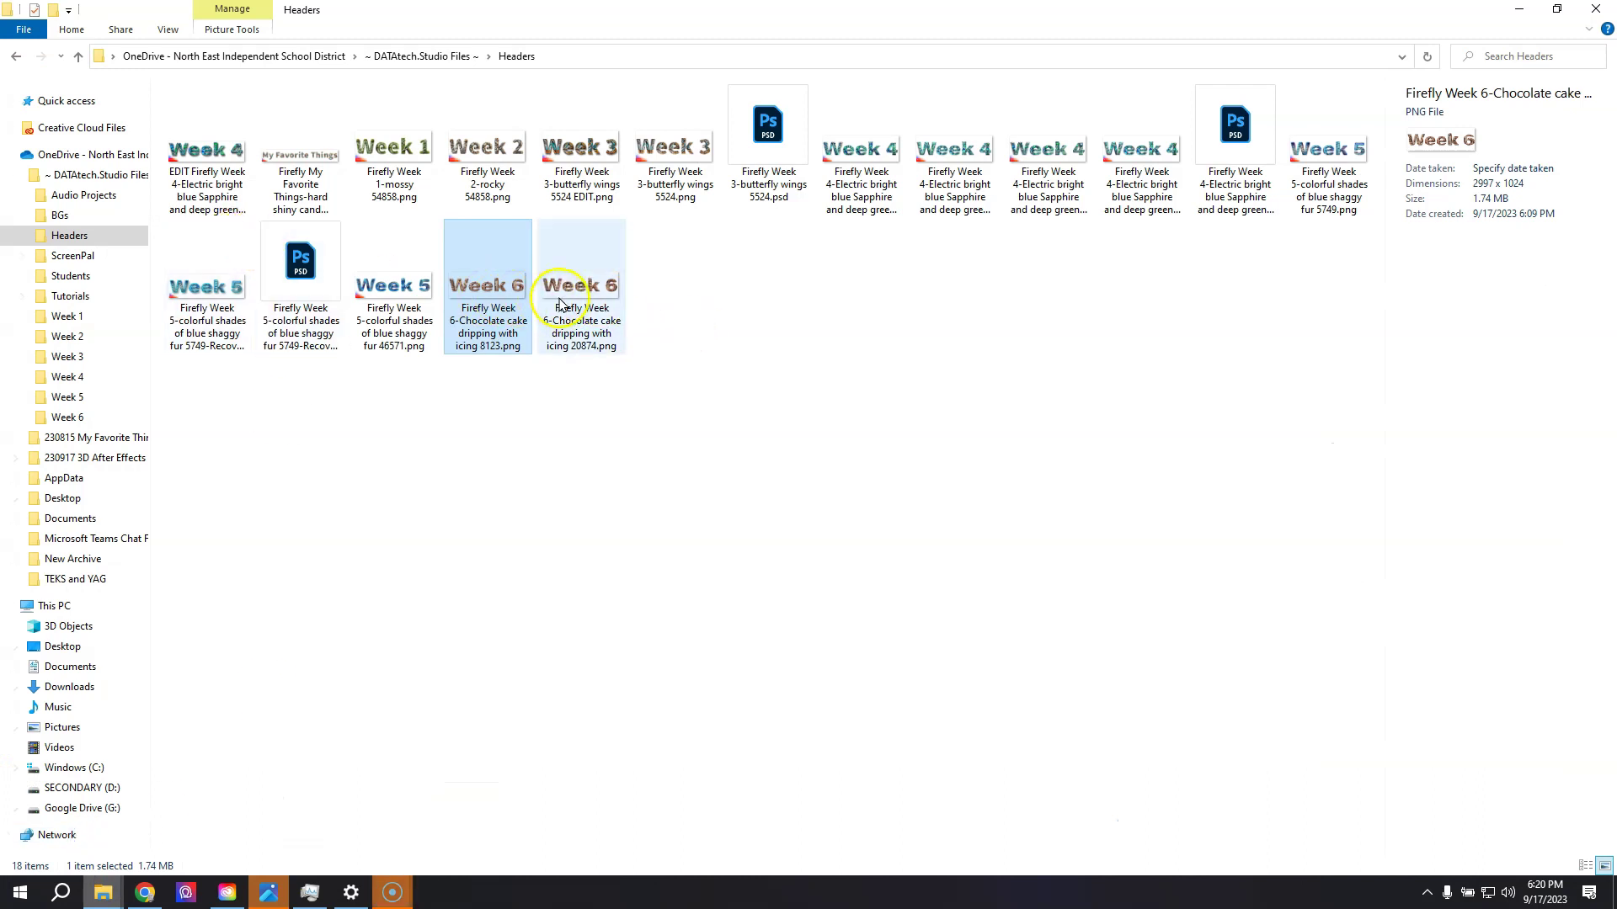
right_click(511, 296)
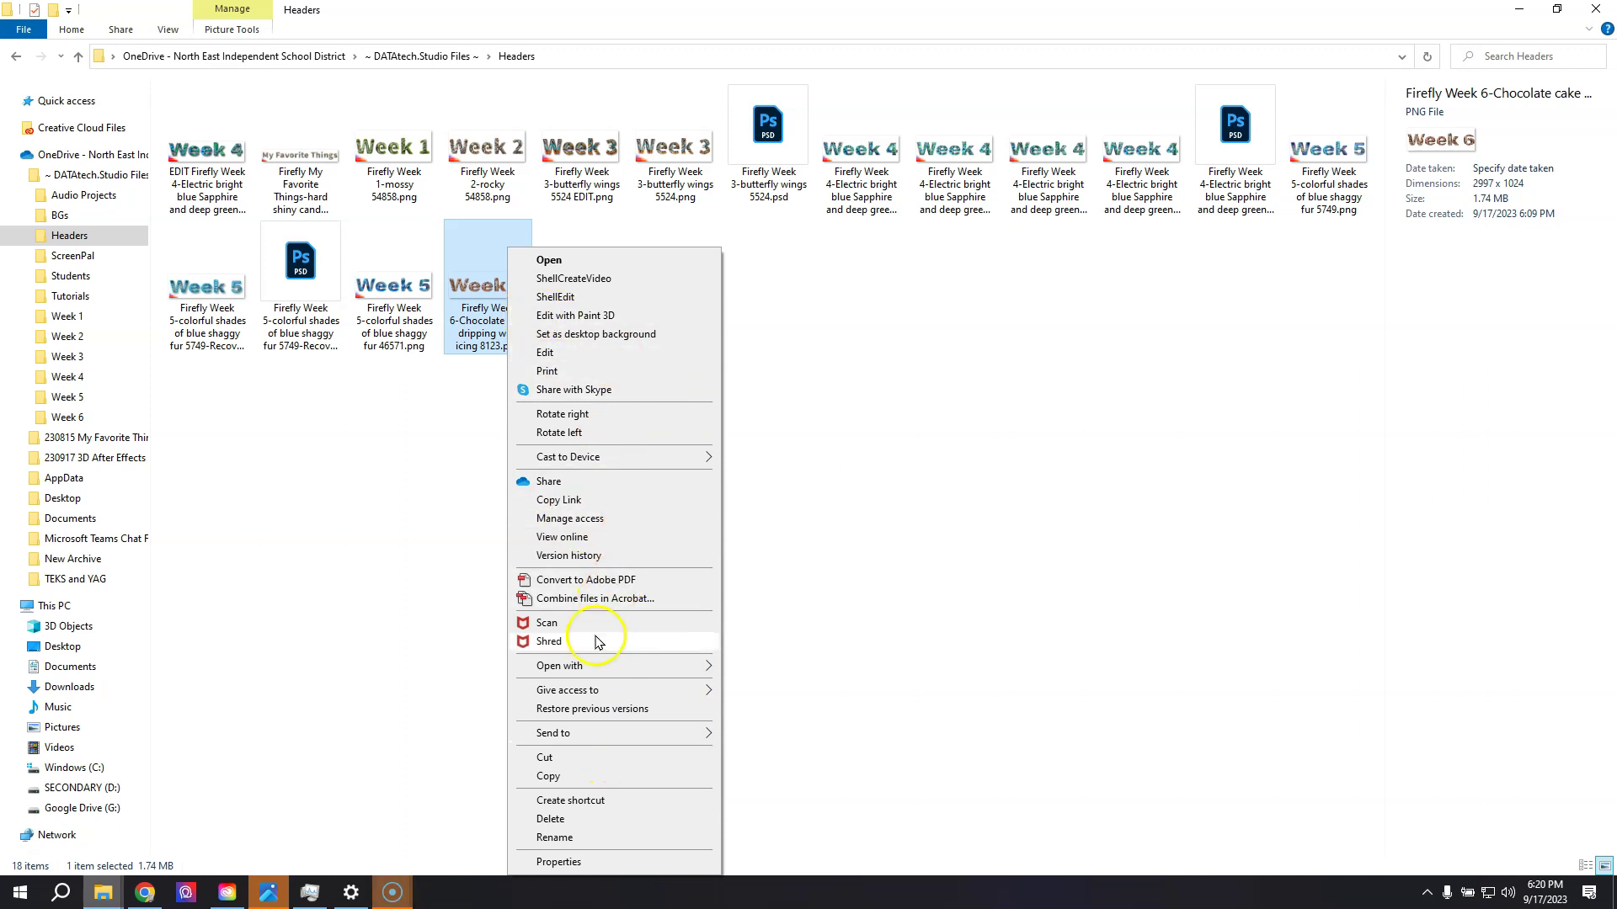
mouse_move(584, 669)
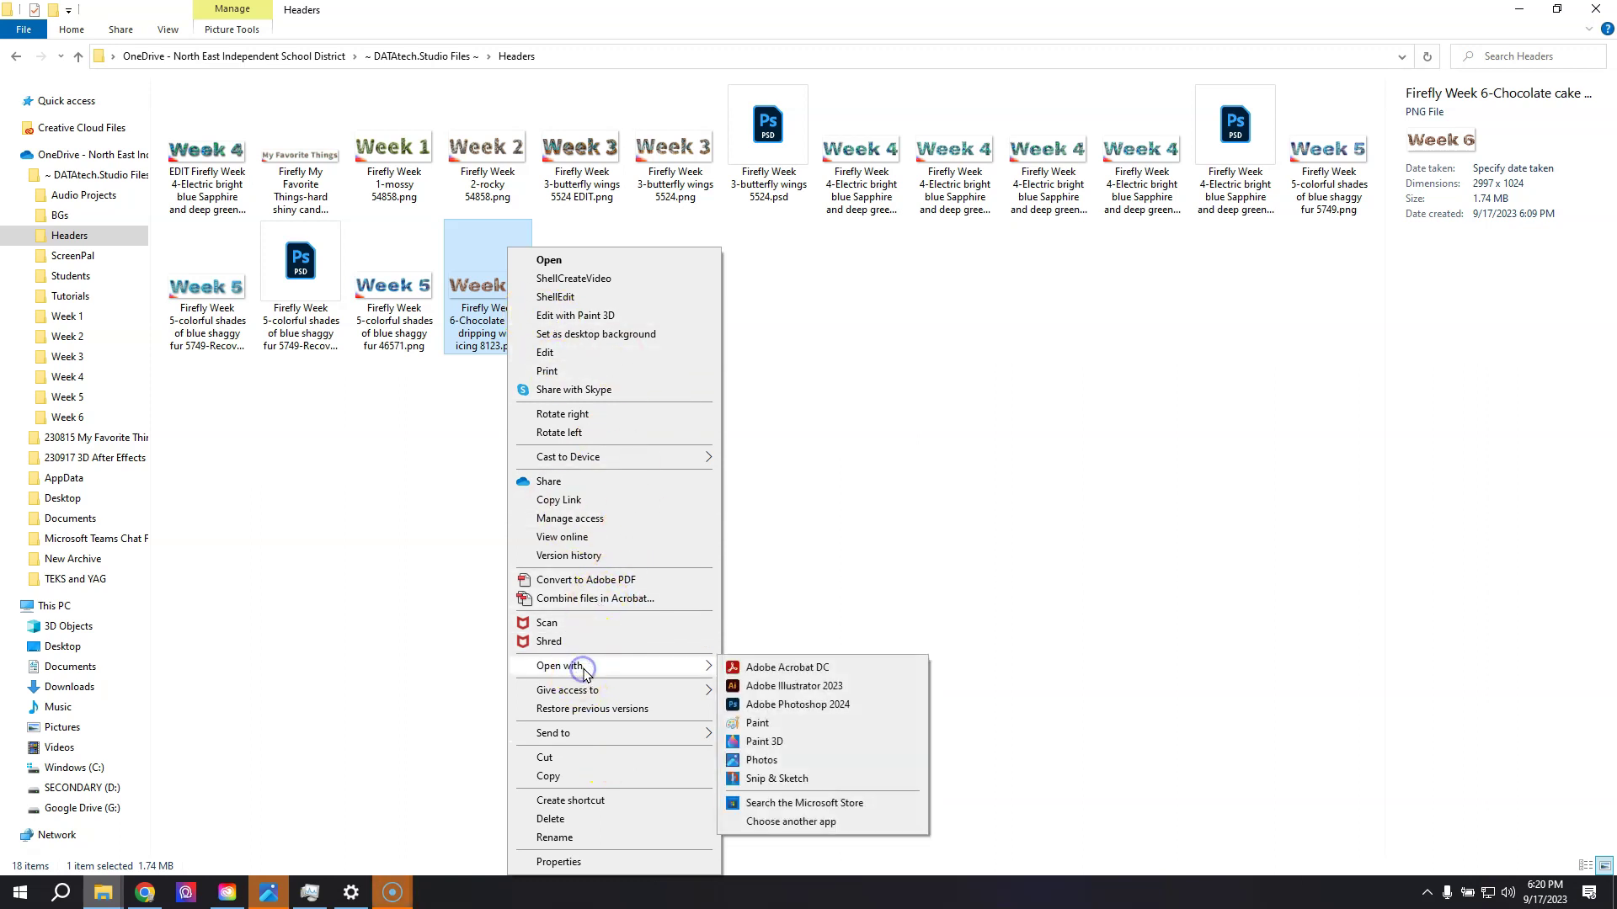
left_click(779, 705)
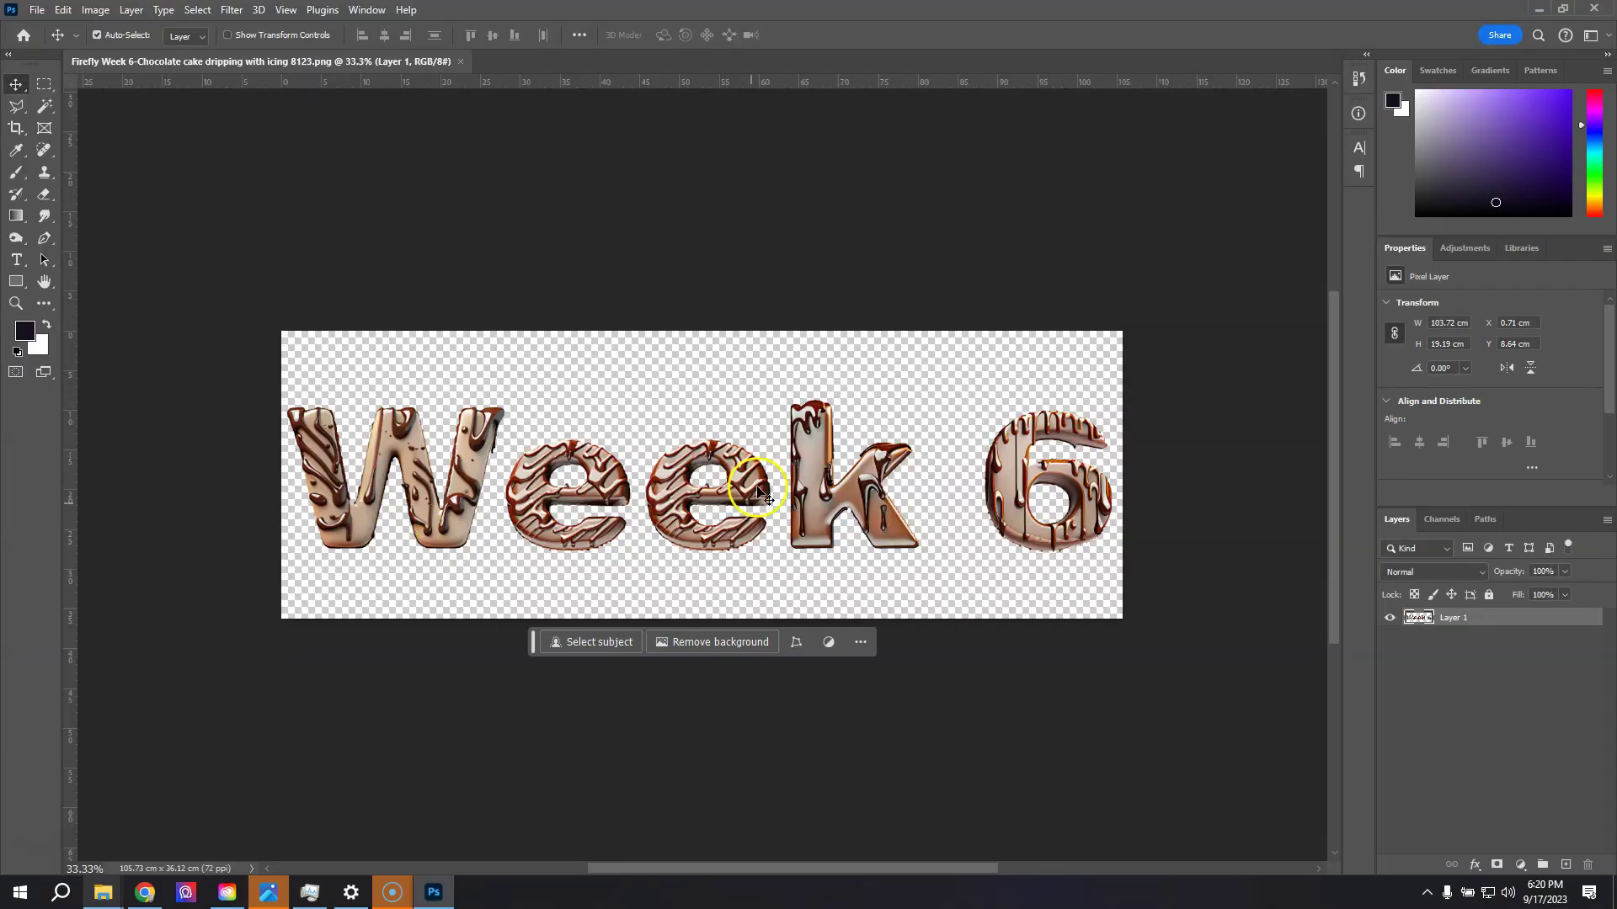
- Open 'Week 6 icing 20874.png' from DATAtech.Studio Files > Headers as a second document
left_click(37, 9)
left_click(52, 44)
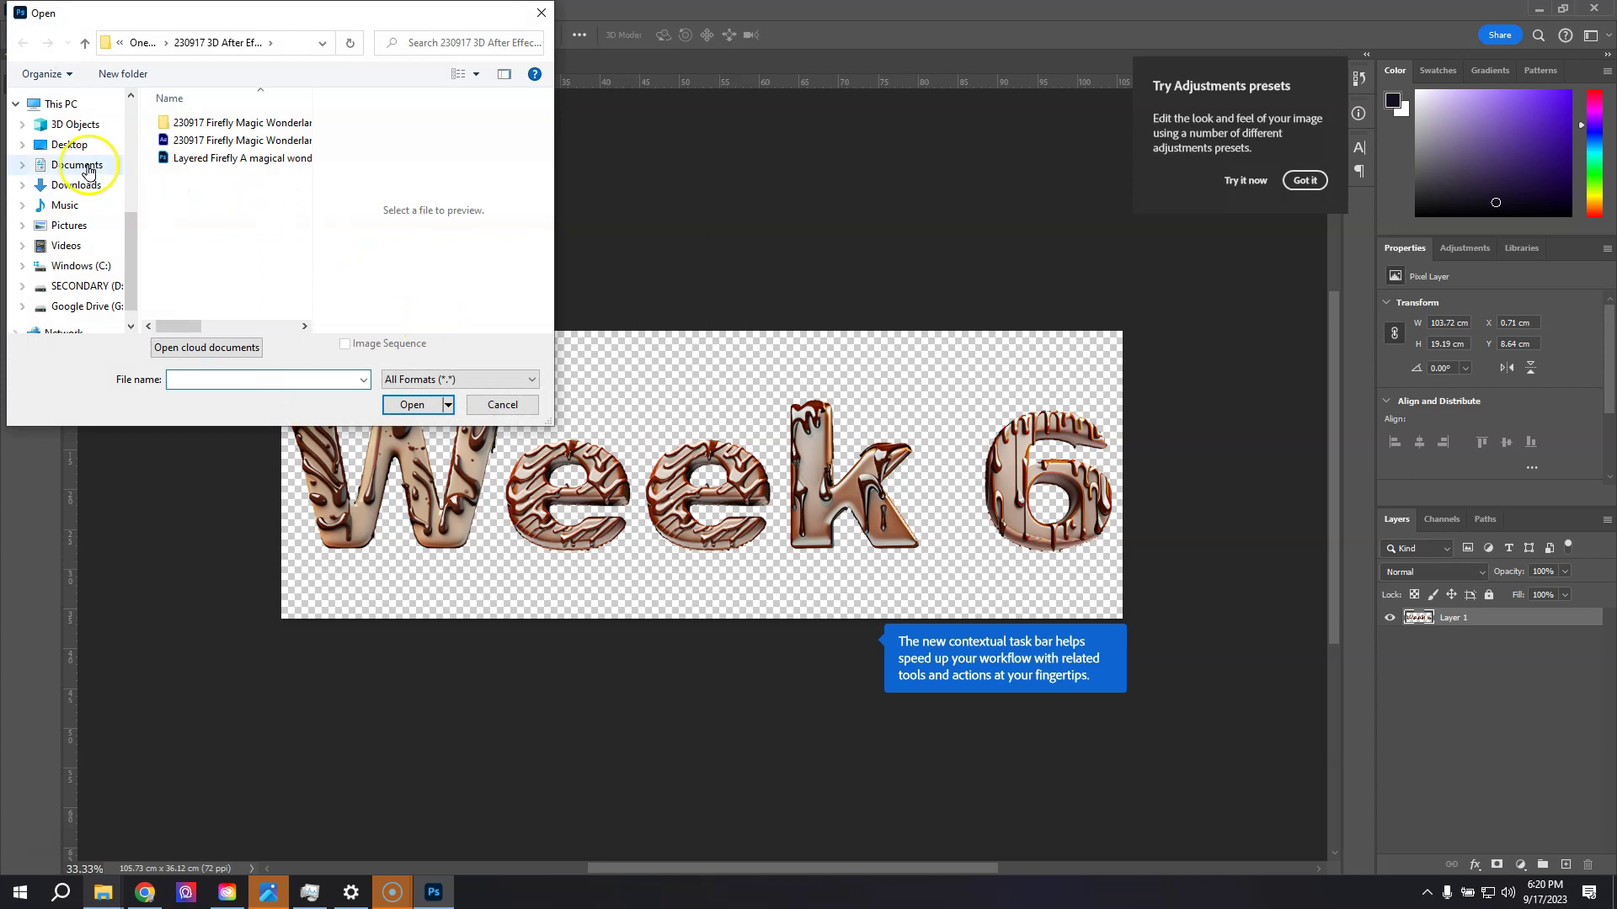
scroll(88, 168, "up", 5)
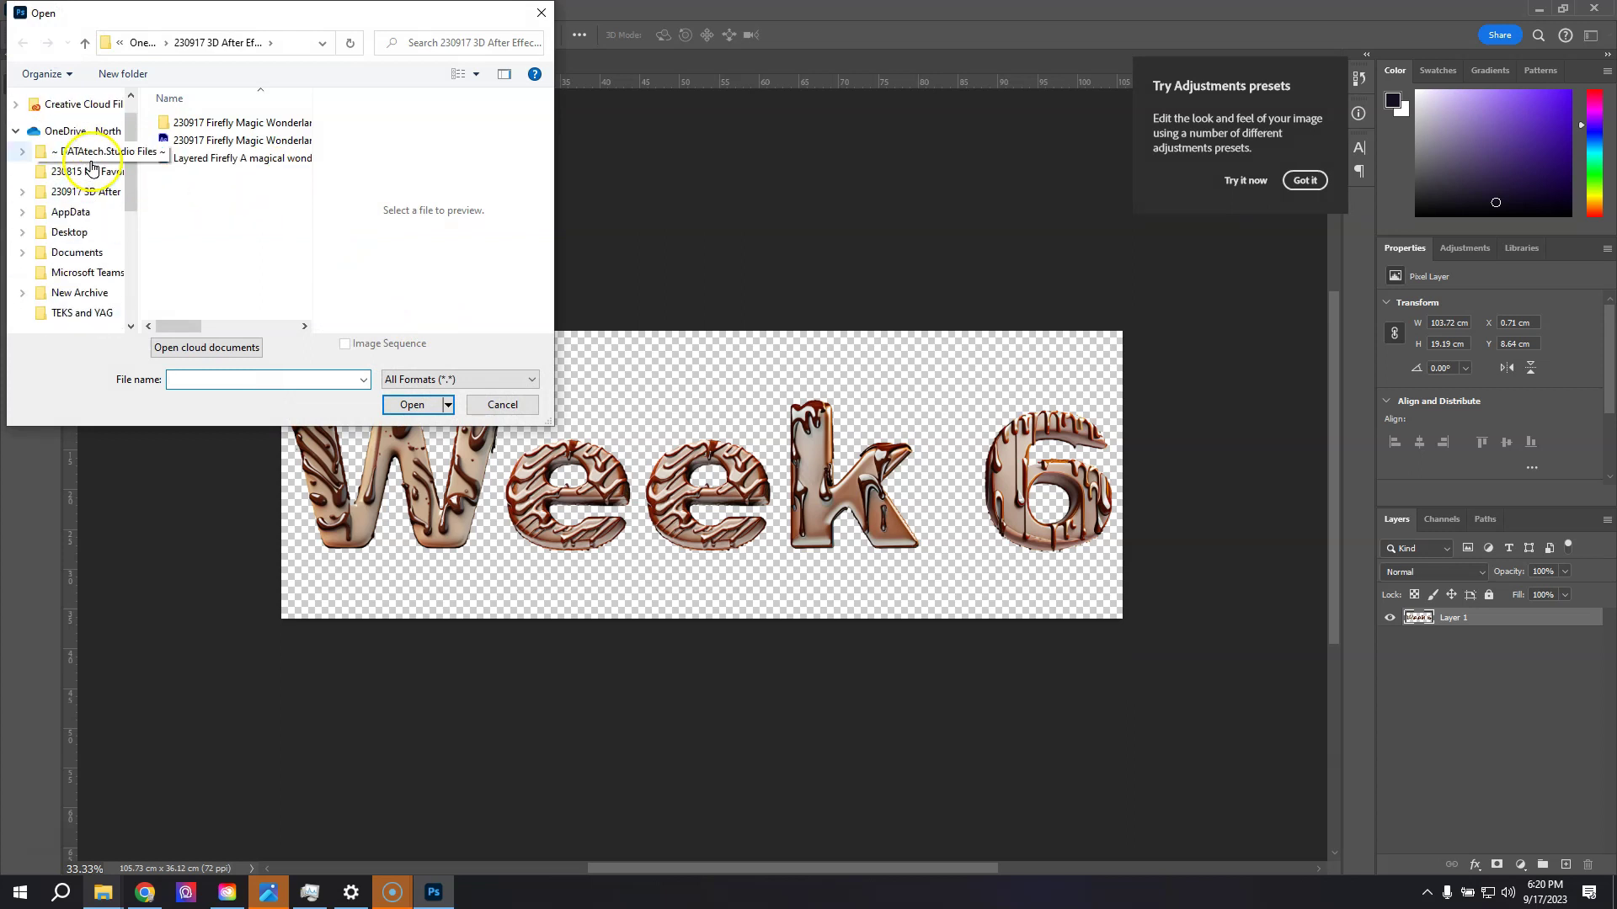
left_click(93, 167)
double_click(206, 154)
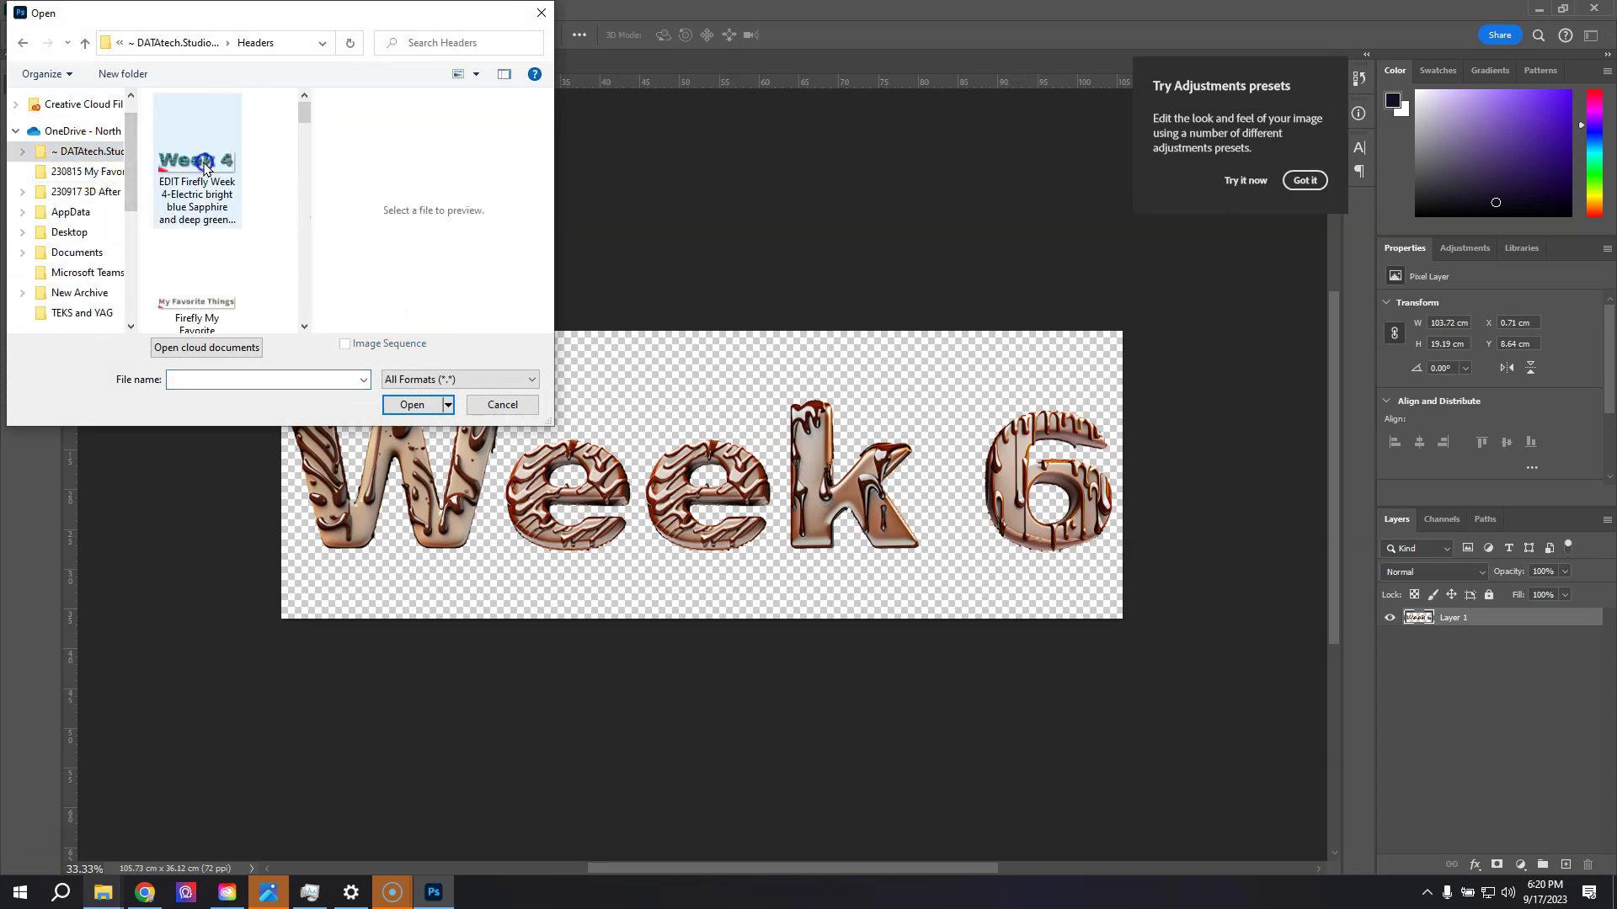
scroll(211, 229, "down", 10)
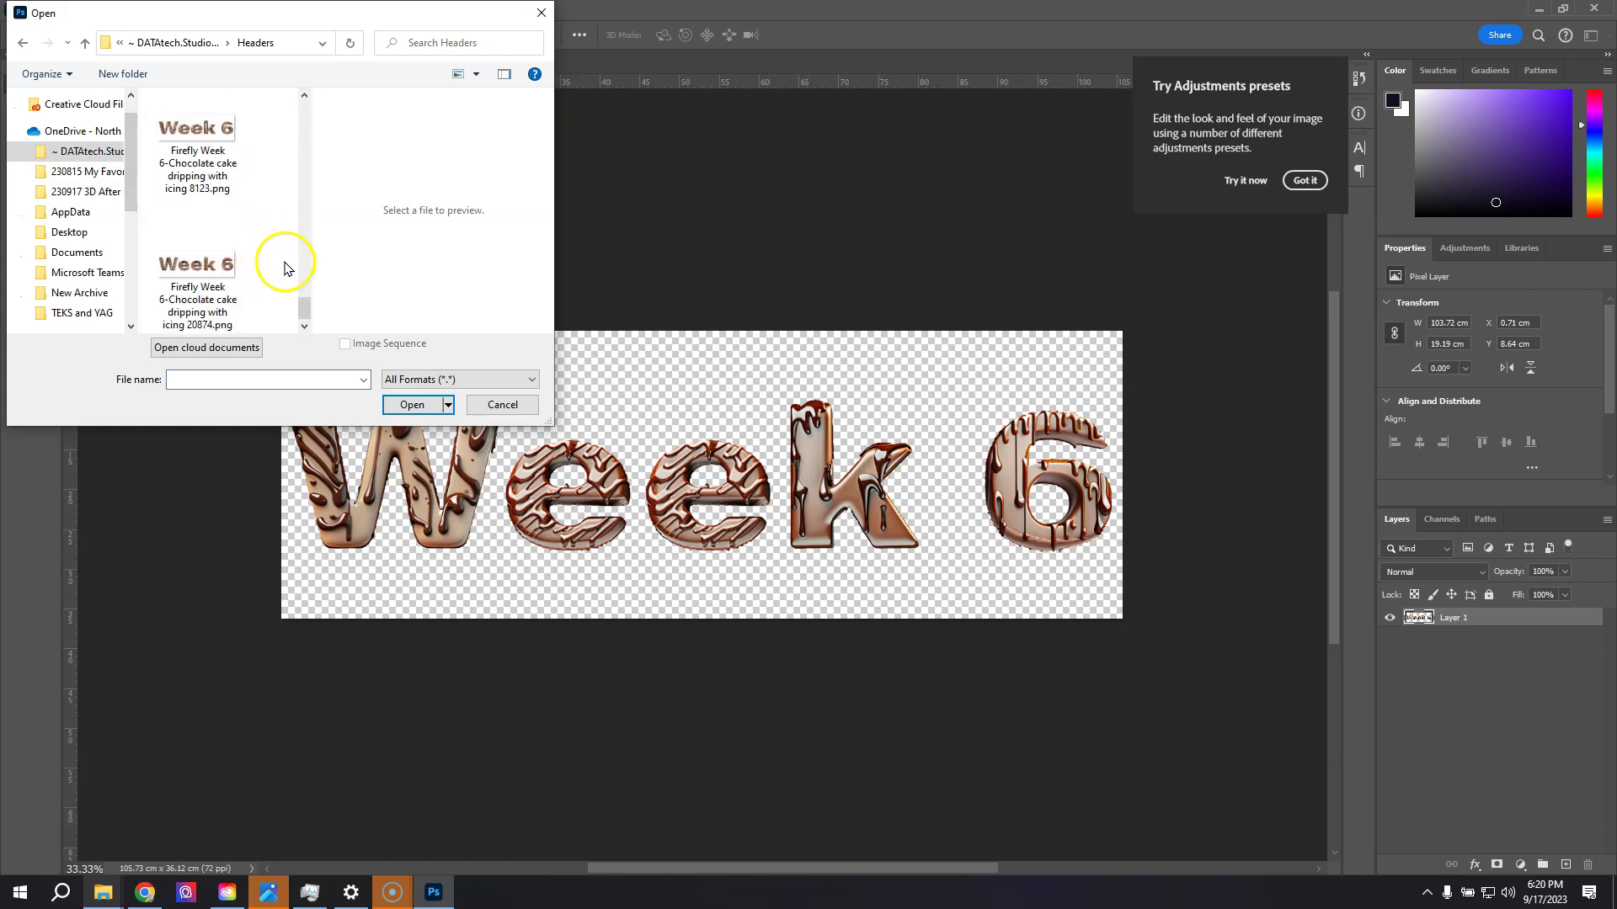
left_click(199, 281, "shift")
left_click(412, 404)
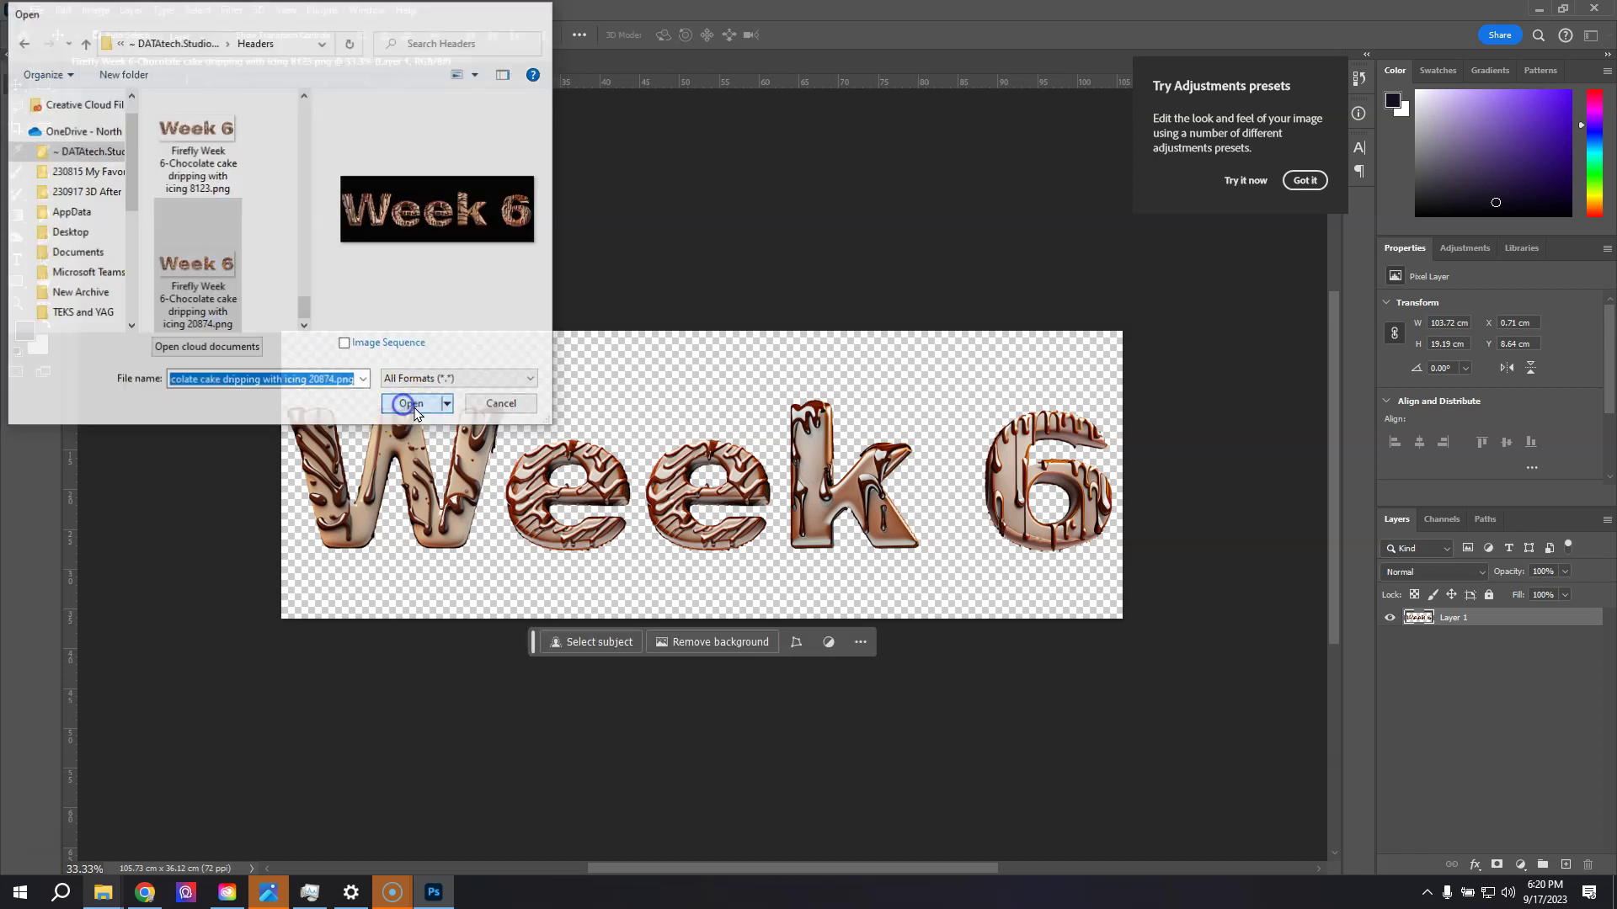
- In the 20874 document, clear the second 'e' using a size-150 Eraser and a marquee deletion
left_click(366, 61)
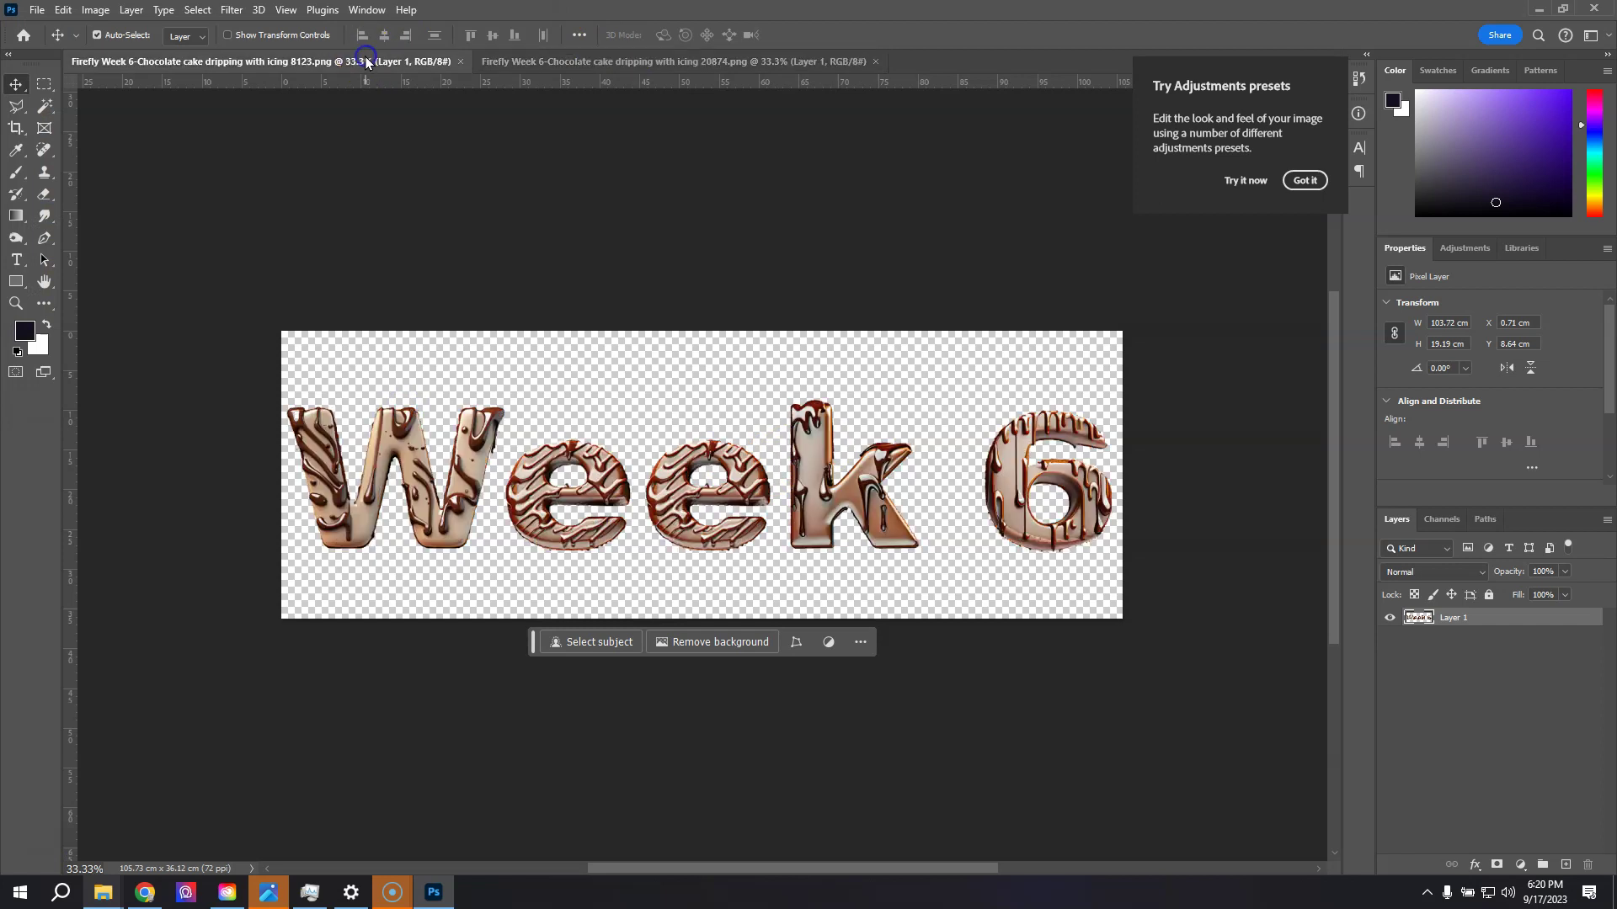
left_click(534, 61)
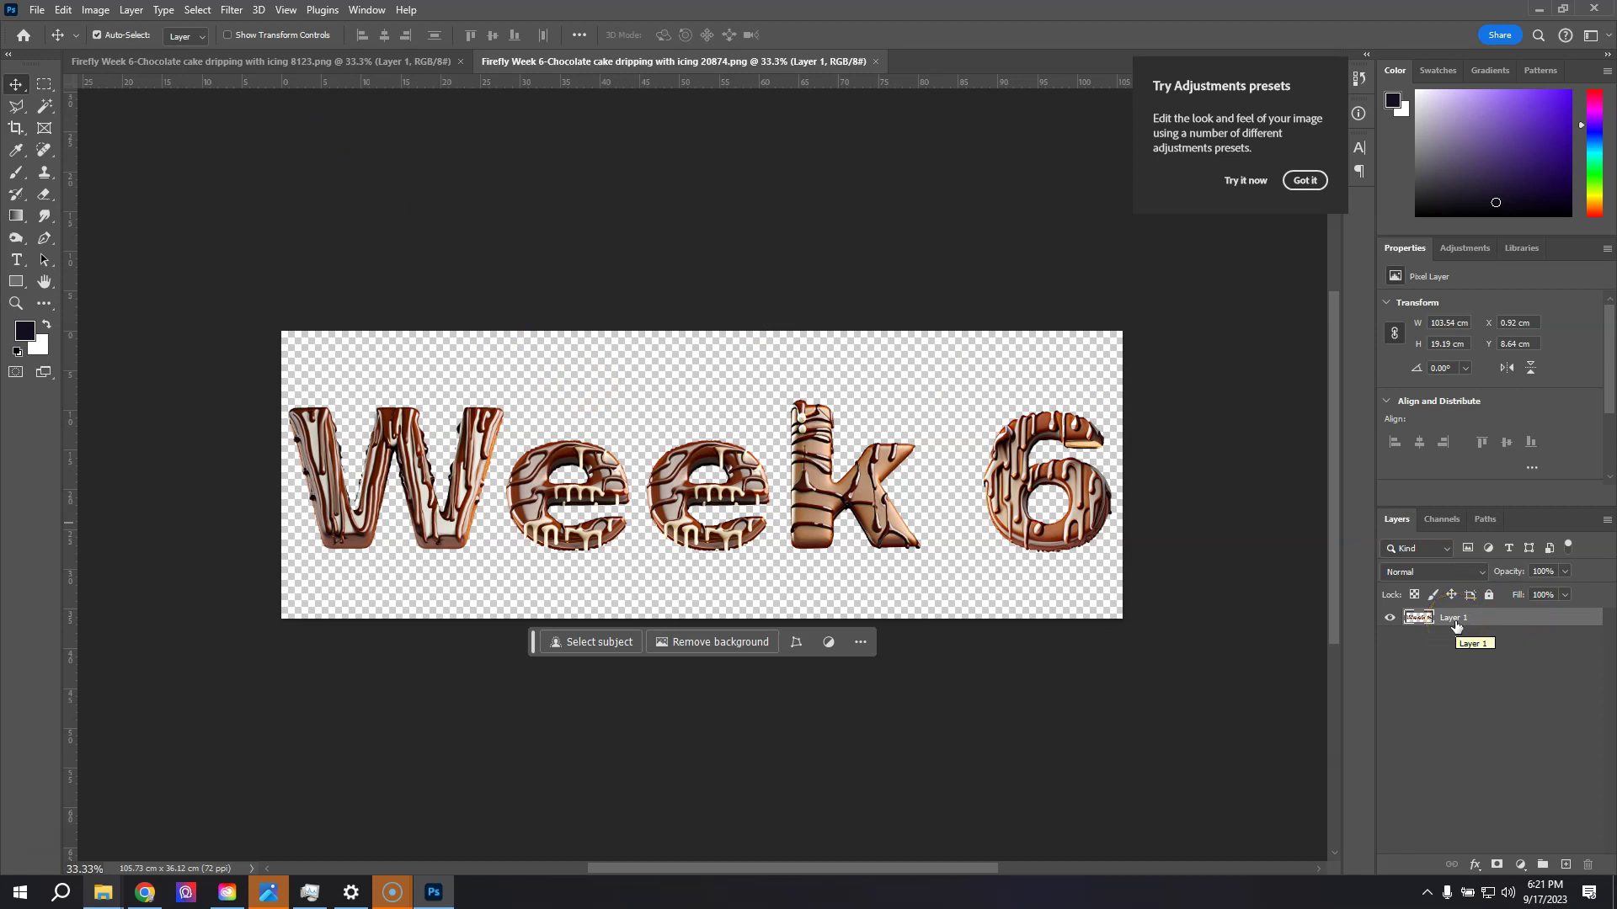
mouse_move(1455, 625)
left_mouse_down()
mouse_move(686, 467)
mouse_move(256, 421)
mouse_move(768, 565)
left_mouse_up()
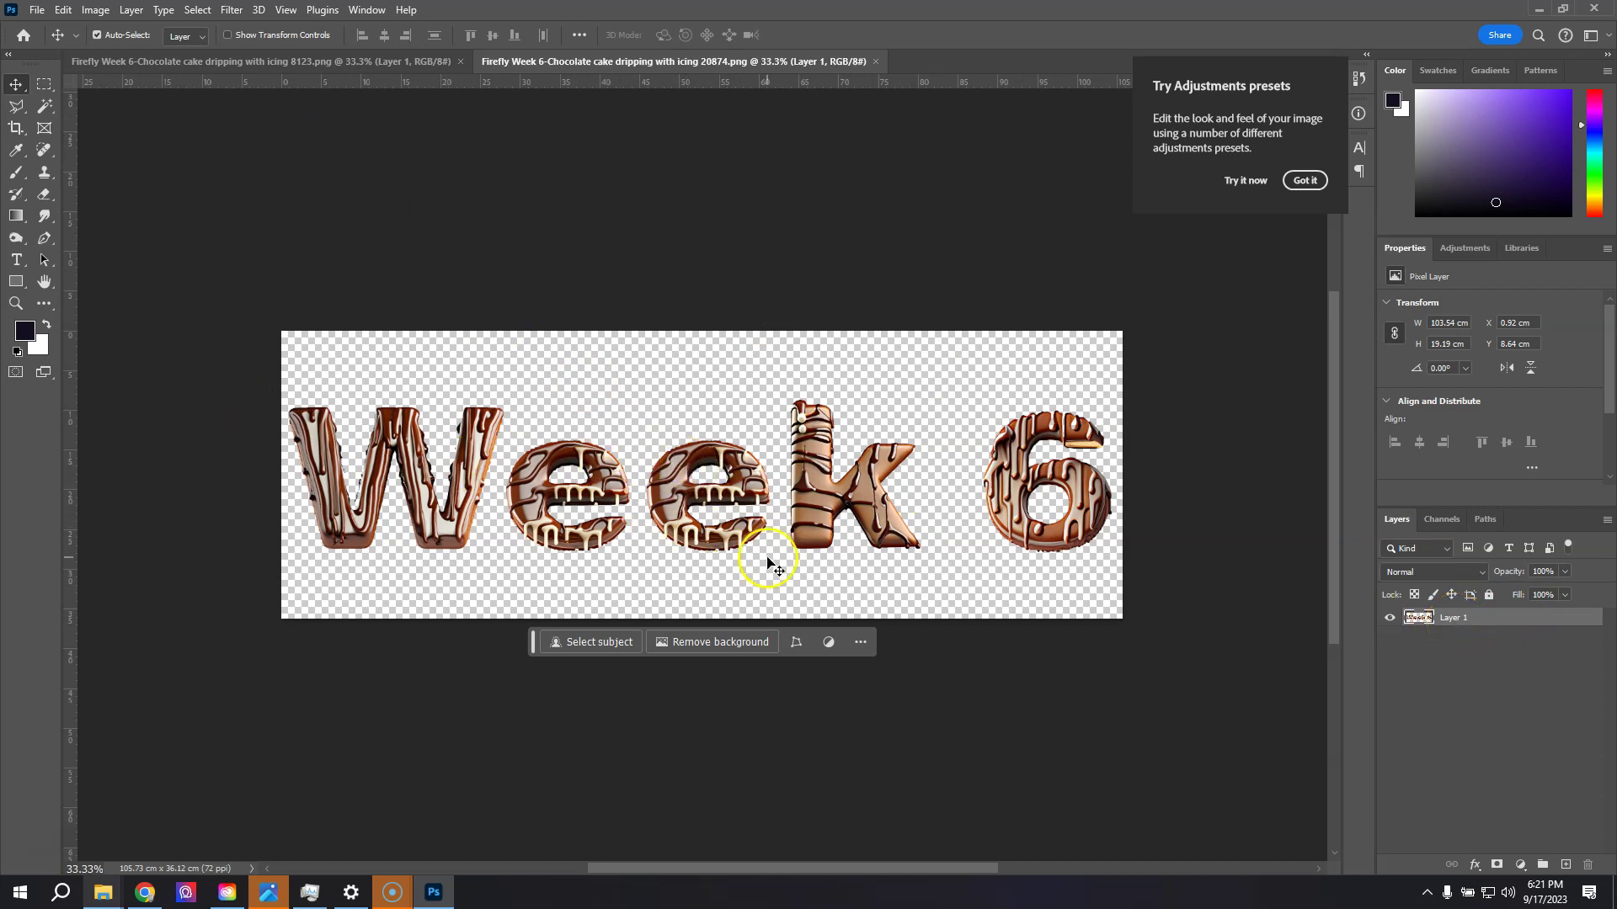
left_click(44, 194)
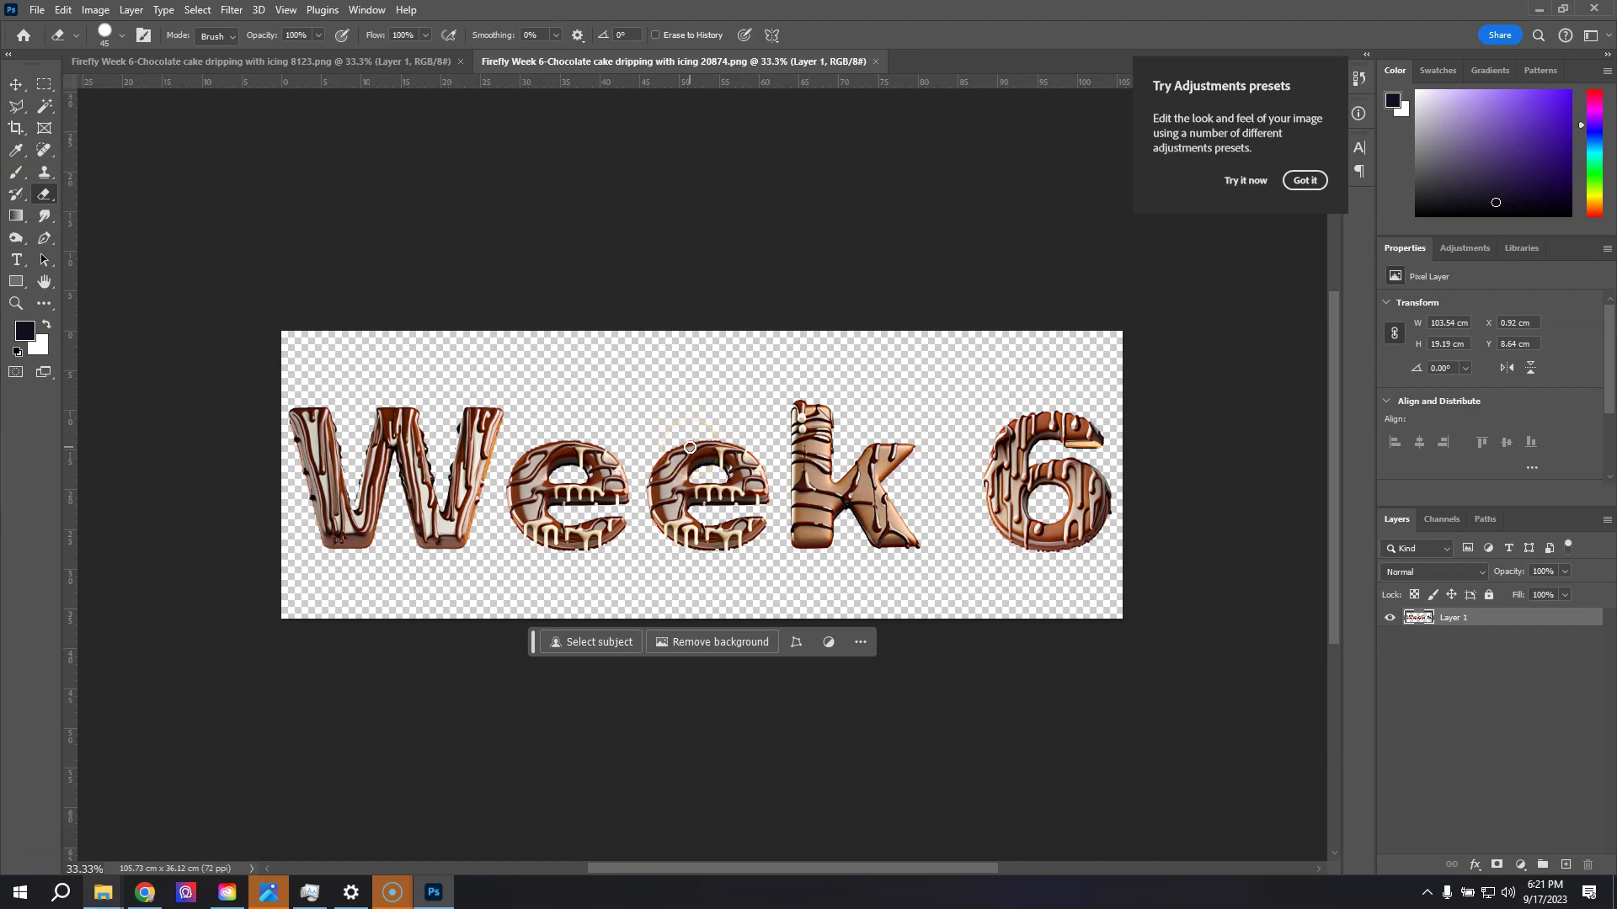
key("bracketright")
key("bracketright")
key("bracketright")
key("bracketright")
key("bracketright")
key("bracketright")
key("bracketright")
mouse_move(690, 445)
left_mouse_down()
mouse_move(678, 480)
mouse_move(686, 466)
left_mouse_up()
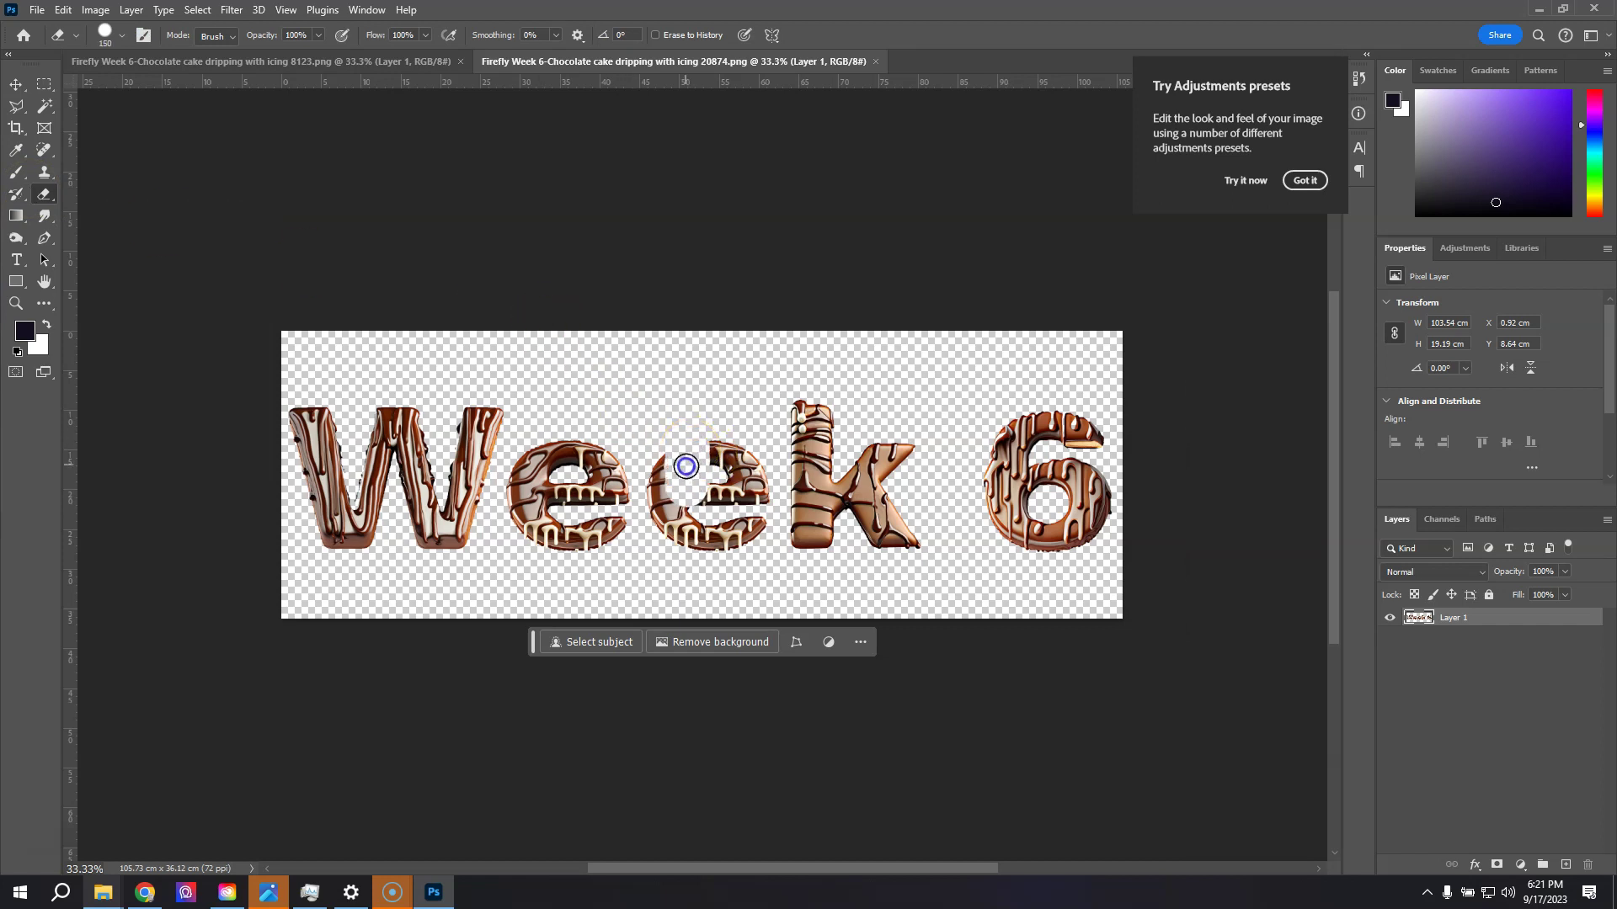
left_click(44, 83)
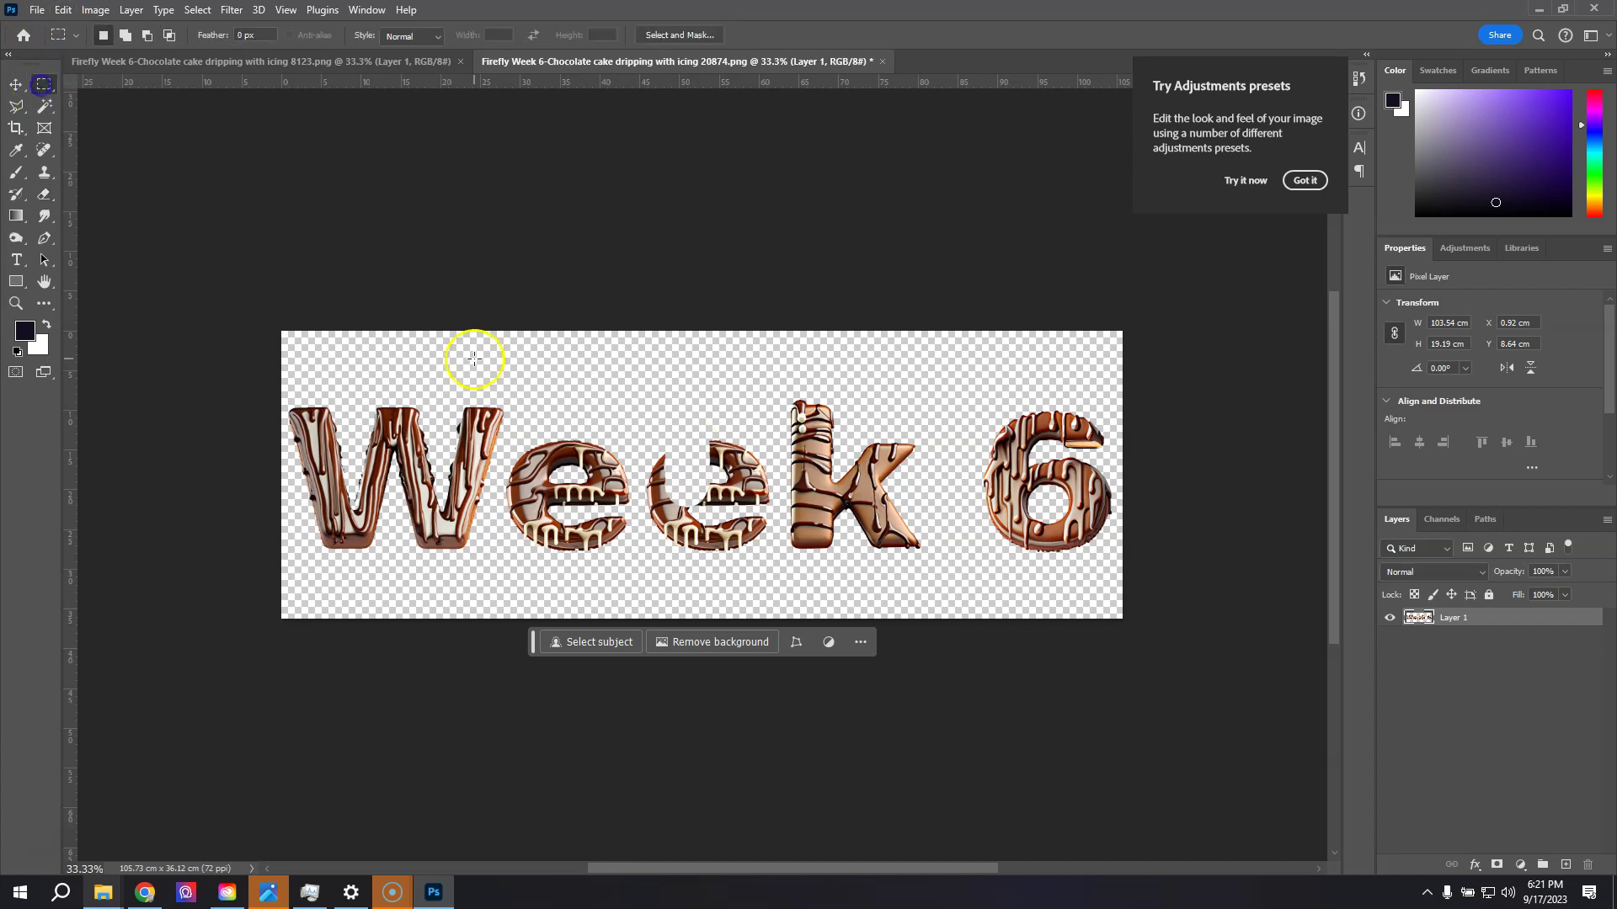
left_click_drag(631, 416, 779, 596)
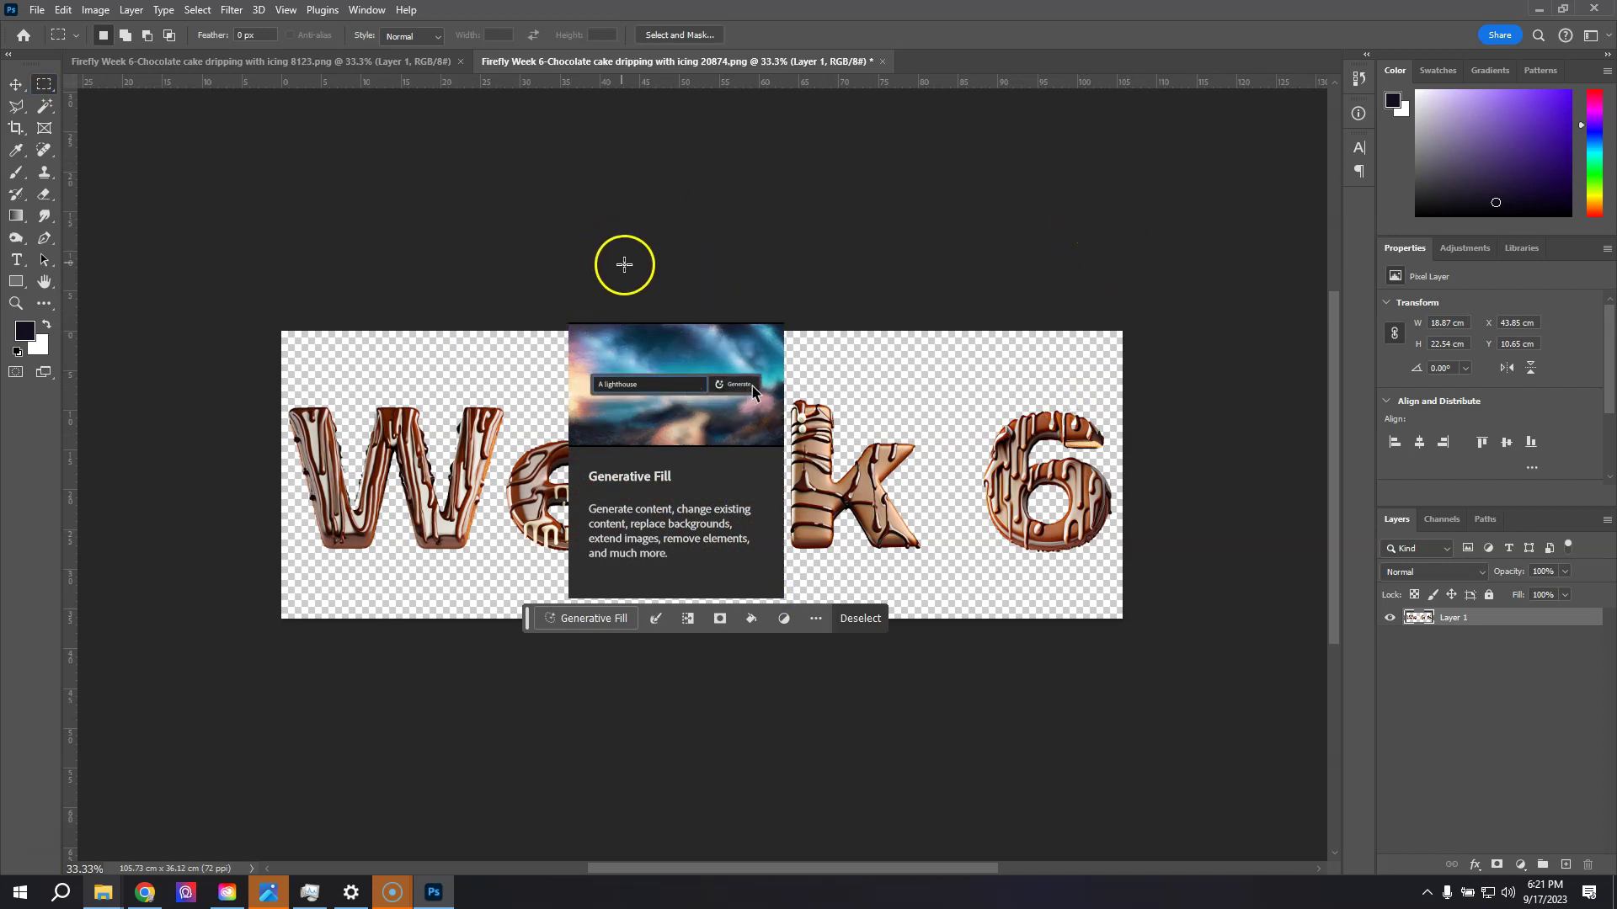
left_click(869, 623)
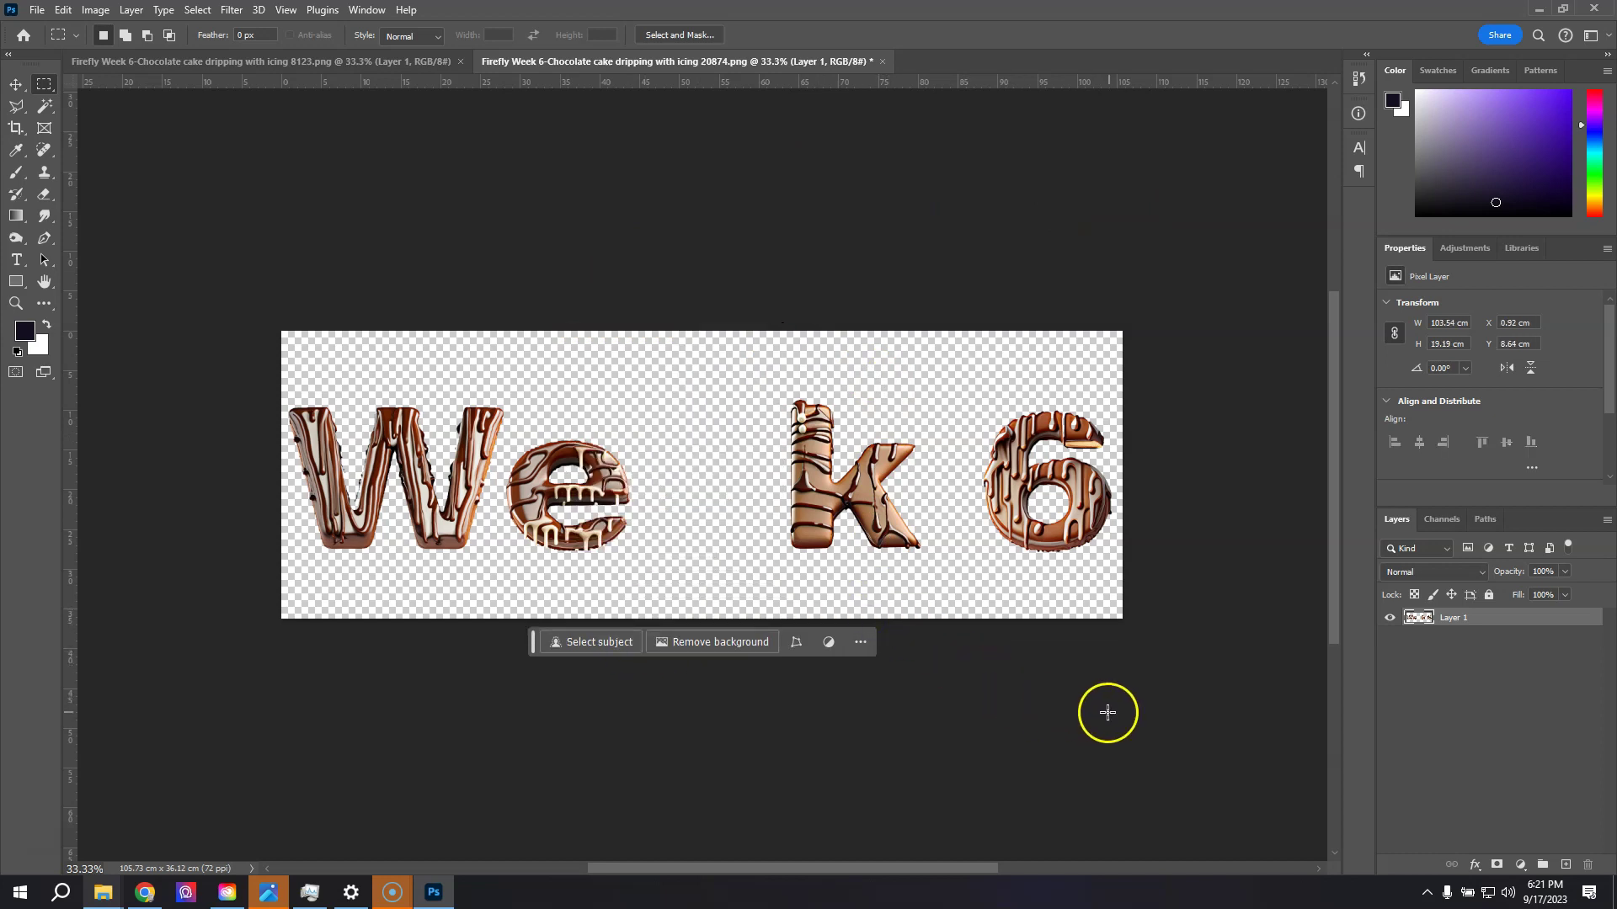
- In the 8123 document, delete the 'W', first 'e', 'k' and '6', leaving only one 'e'
left_click(313, 63)
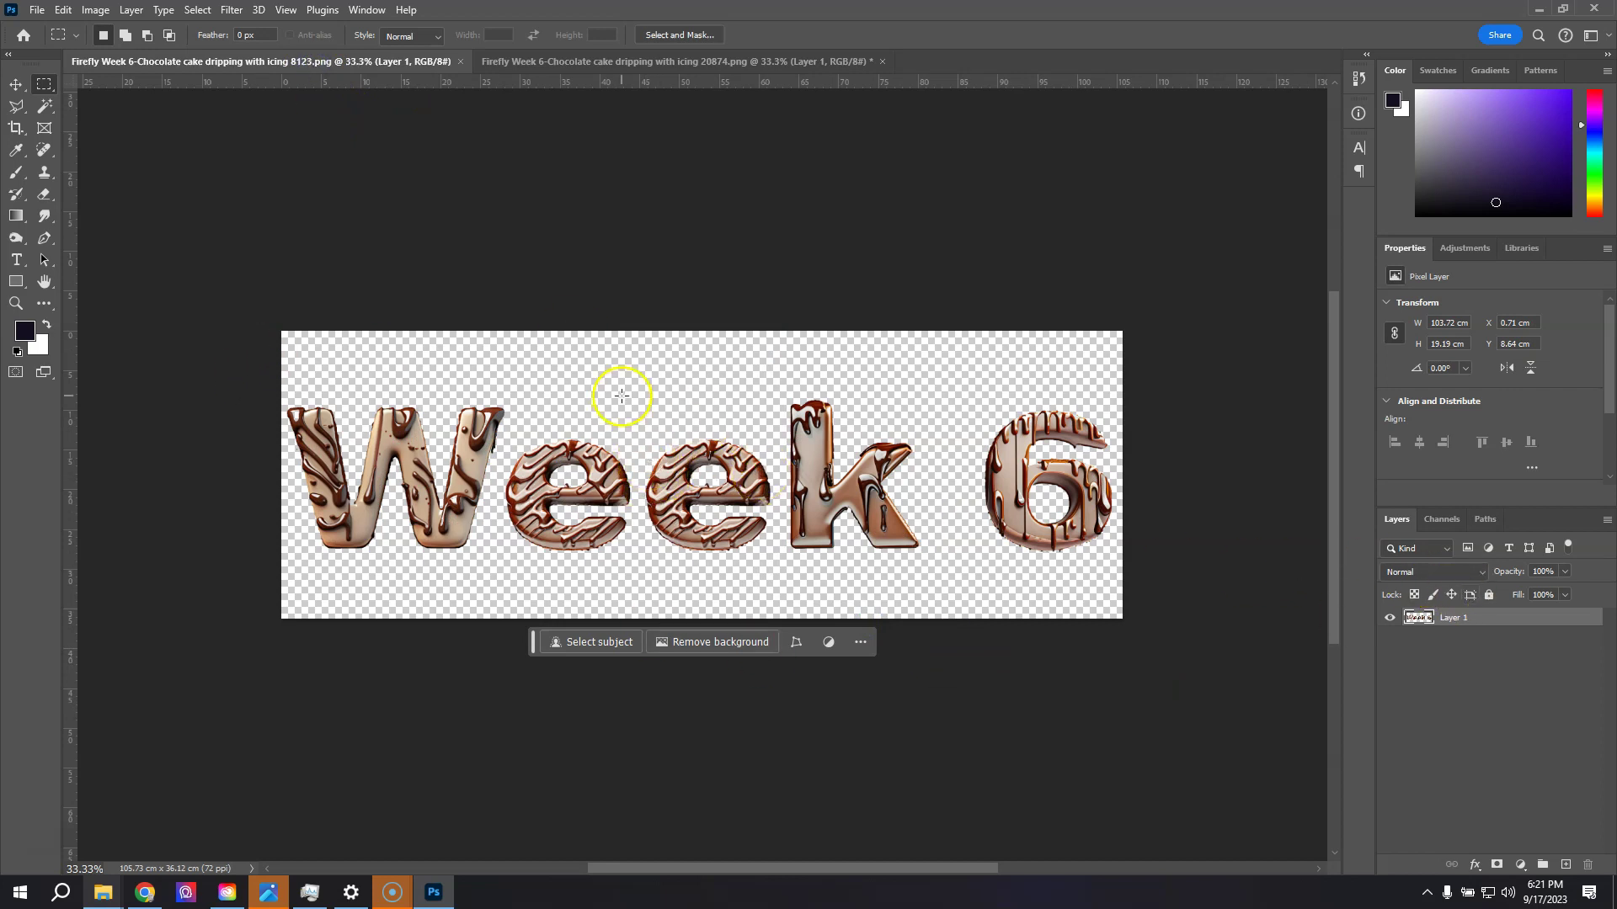
left_click_drag(627, 369, 289, 615)
key("Delete")
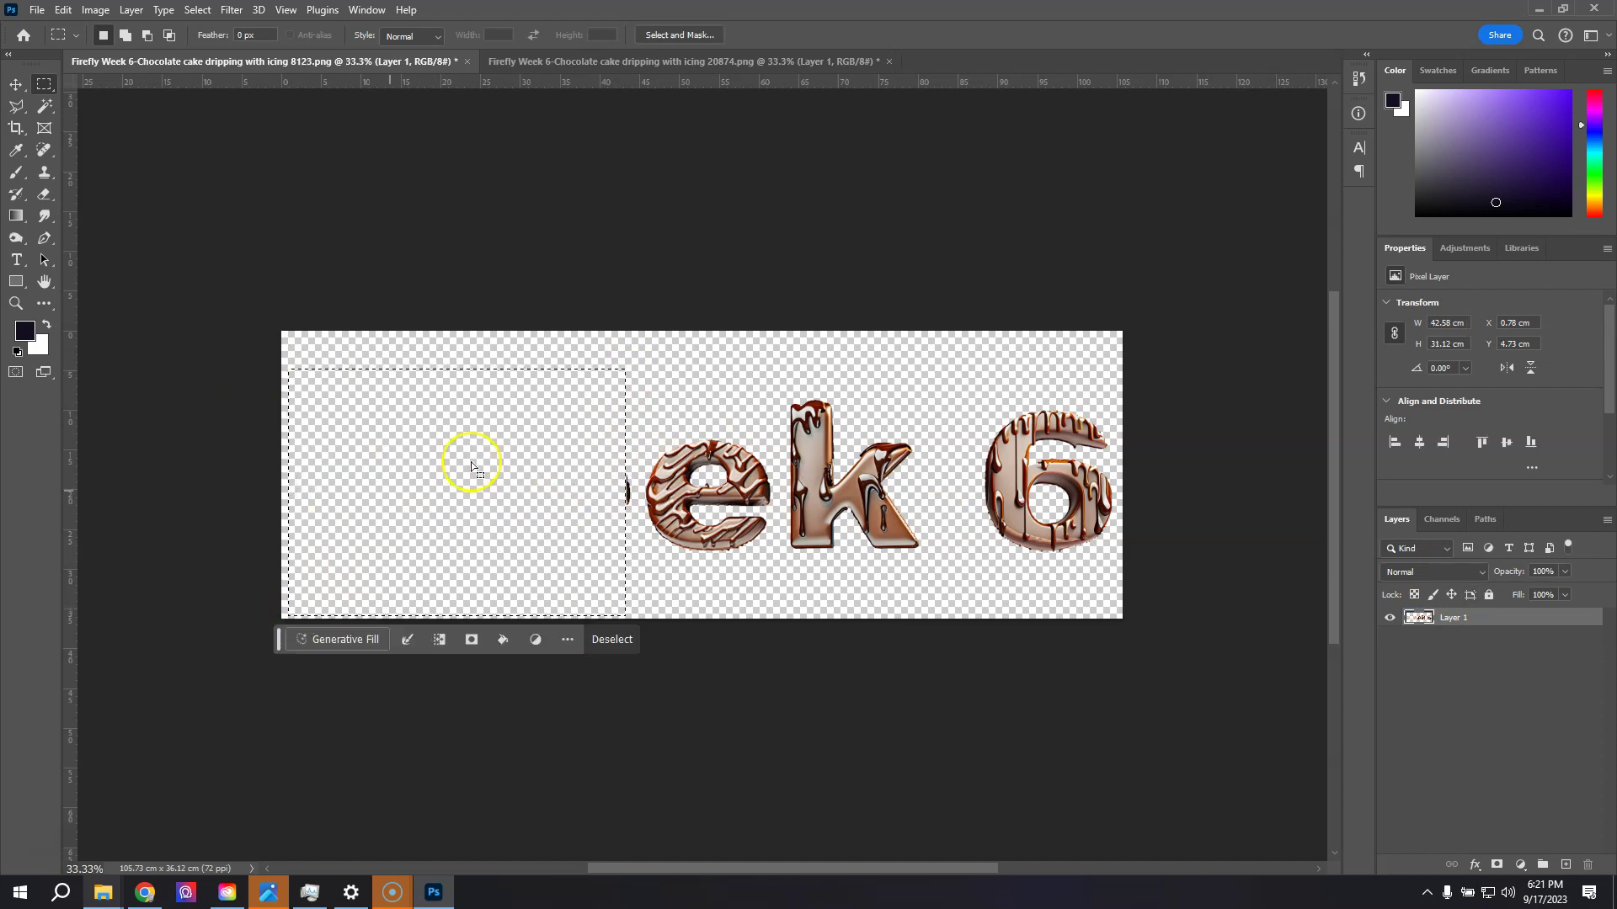
left_click_drag(645, 419, 565, 585)
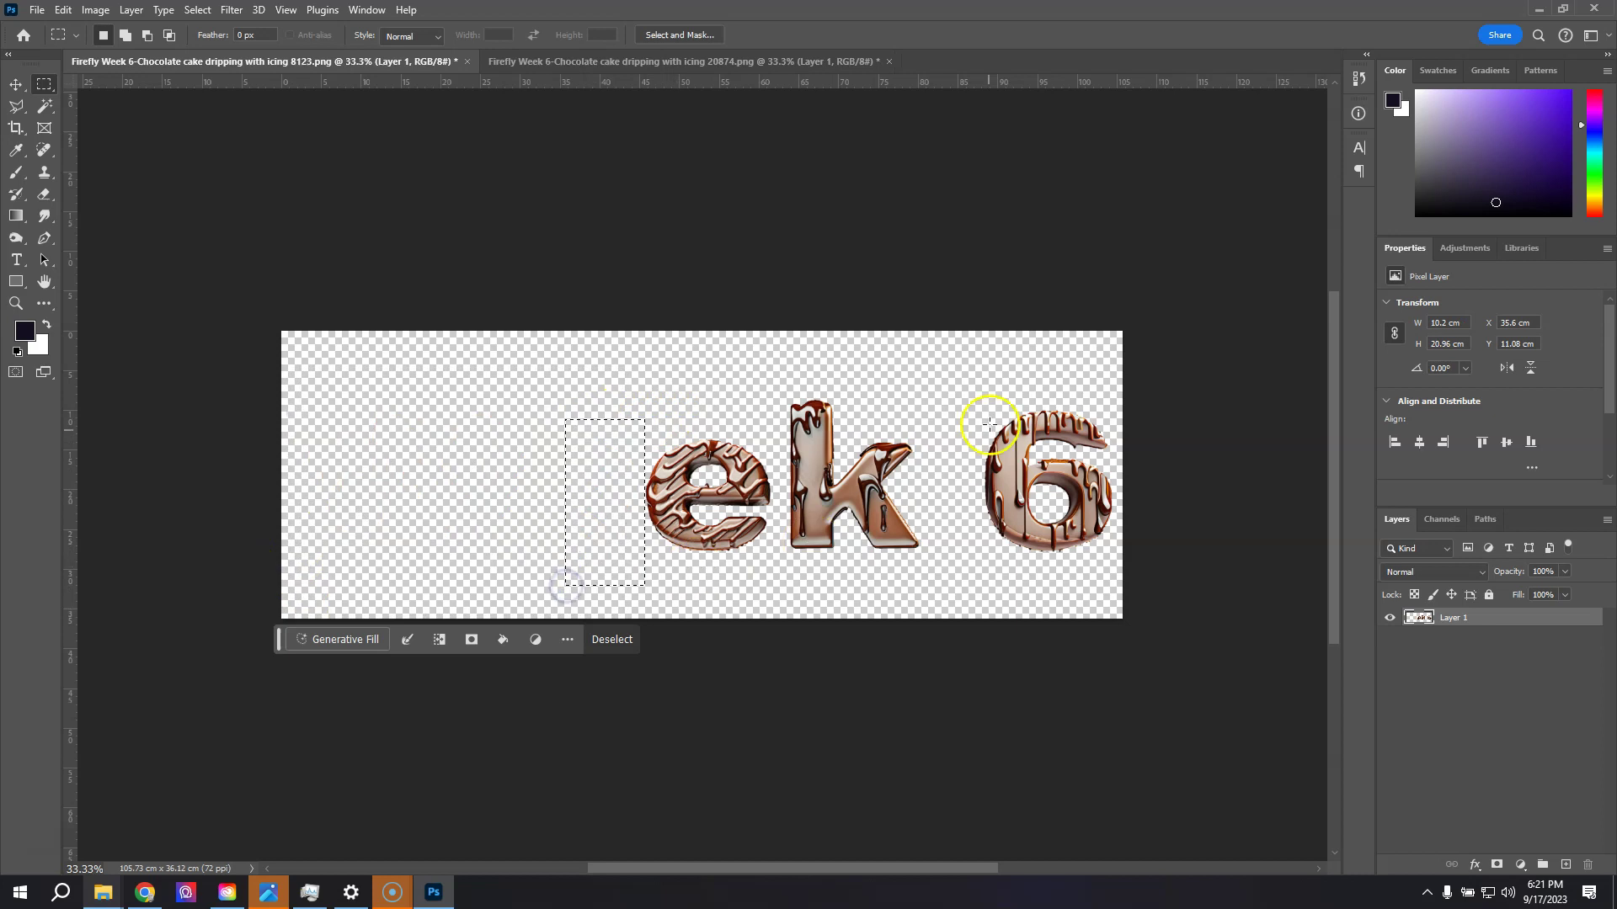
mouse_move(784, 364)
left_mouse_down()
mouse_move(927, 506)
mouse_move(1126, 631)
left_mouse_up()
key("Delete")
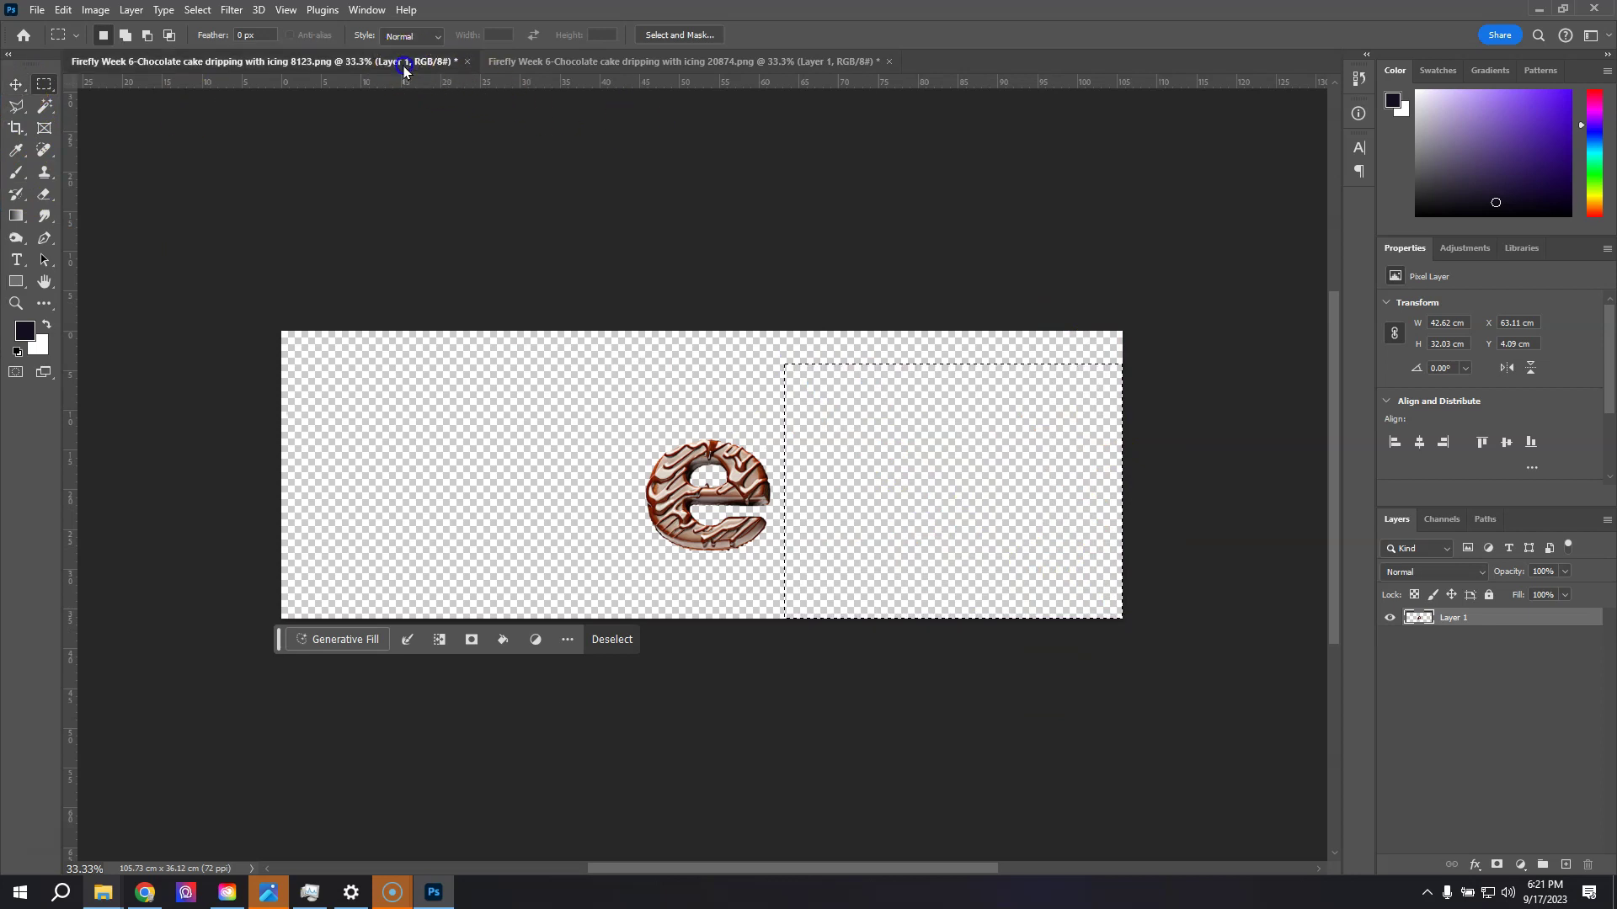
- Drag that 'e' into the 20874 document's gap as Layer 2, closing 8123 unsaved
left_click_drag(404, 61, 405, 143)
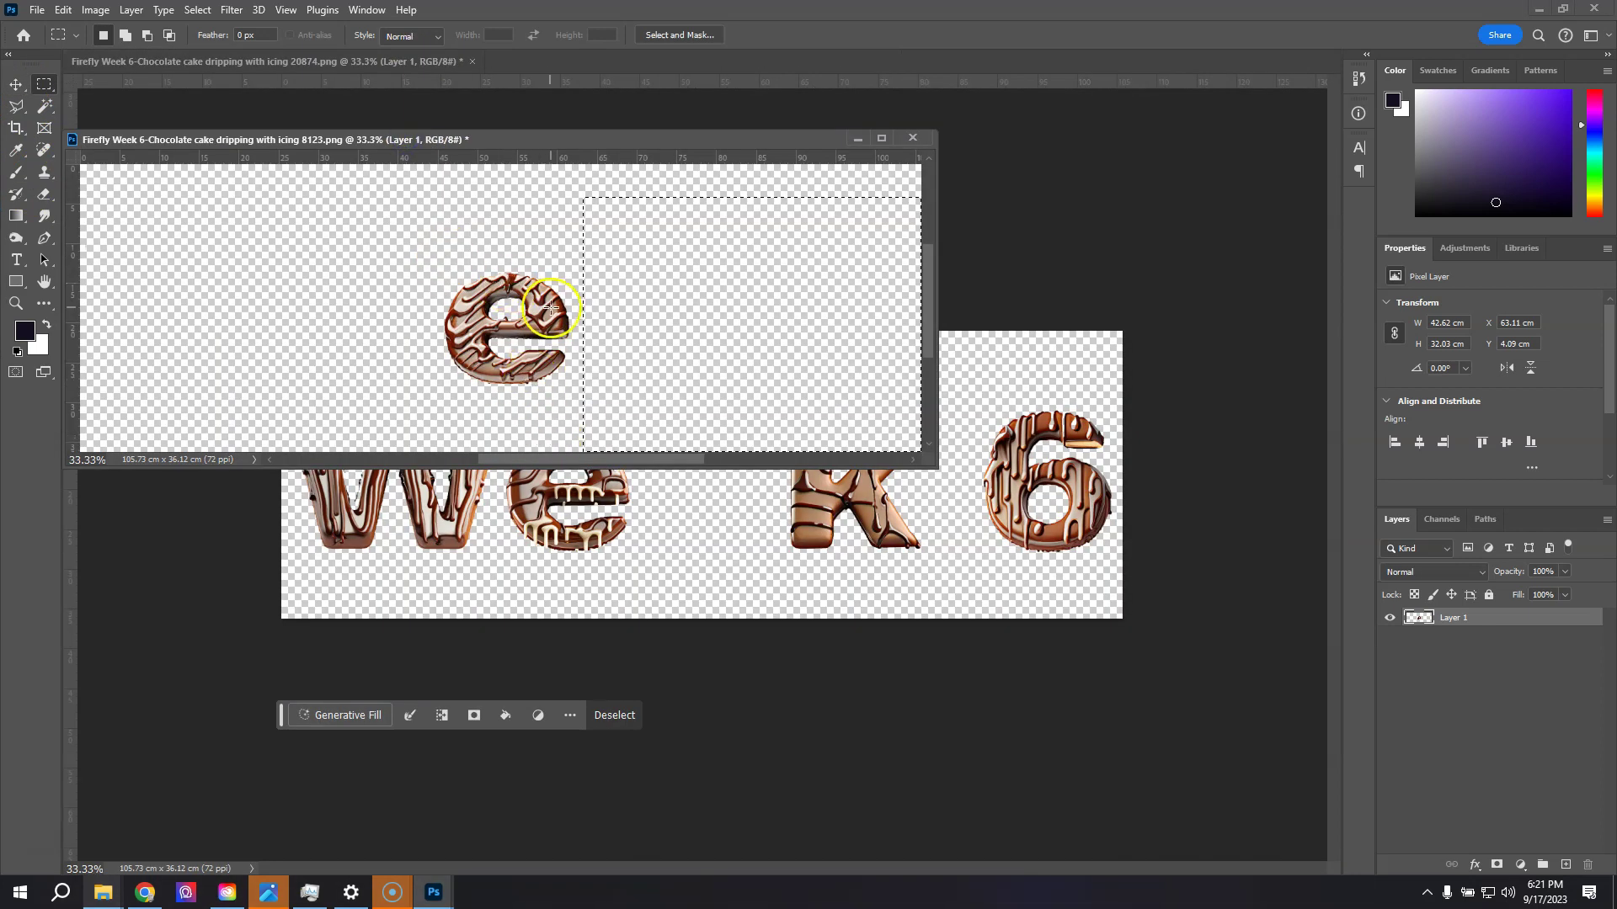
left_click(549, 314)
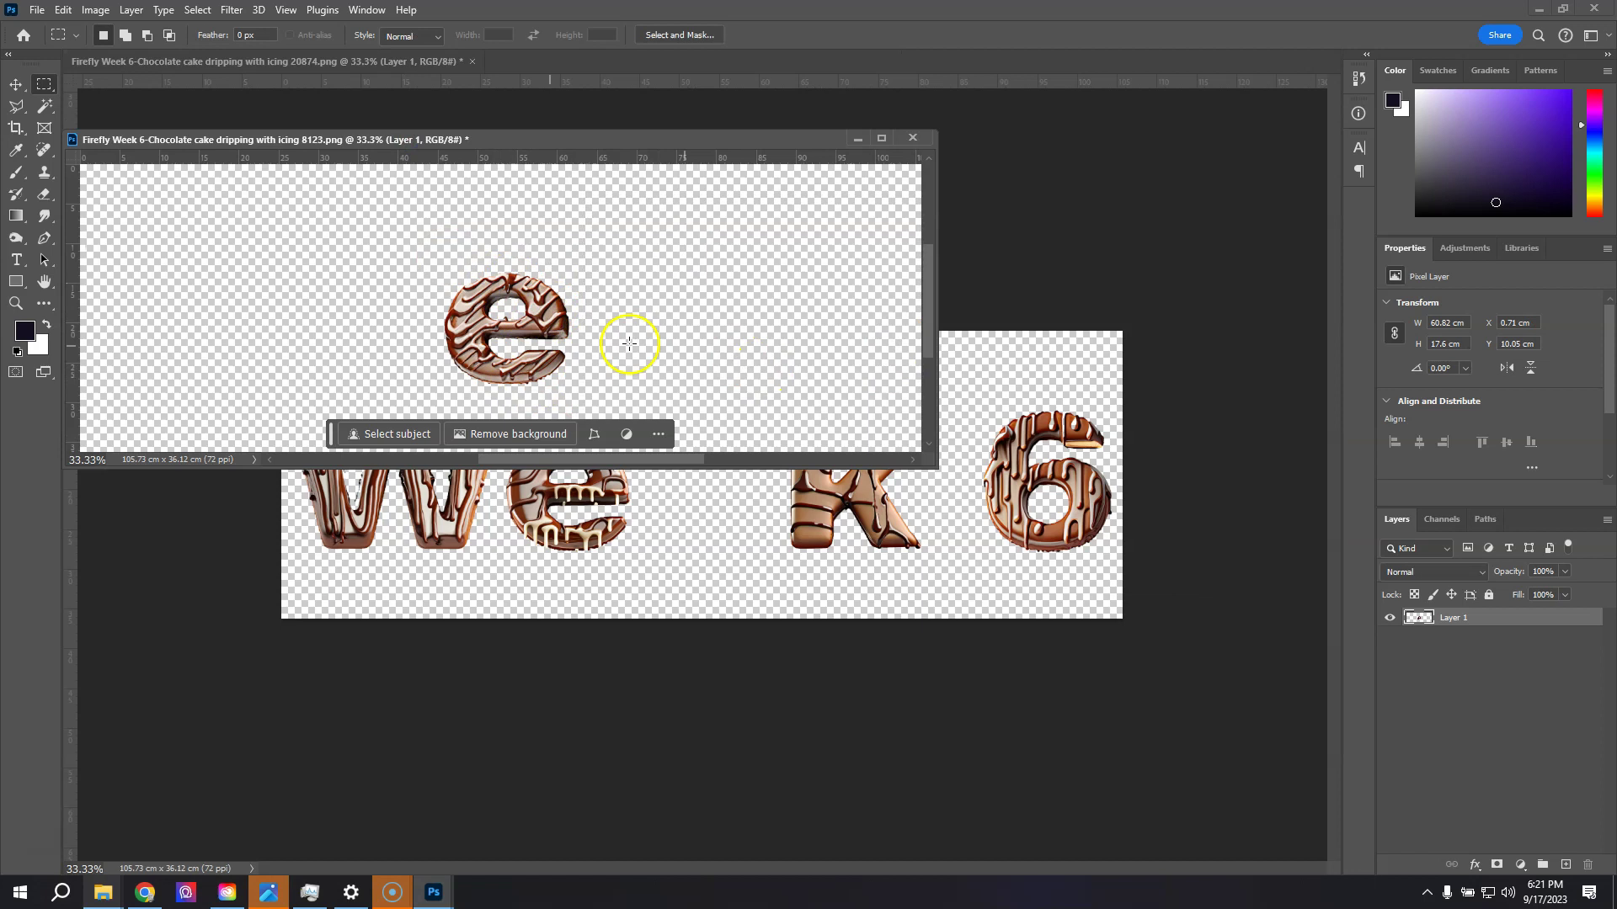
left_click(16, 84)
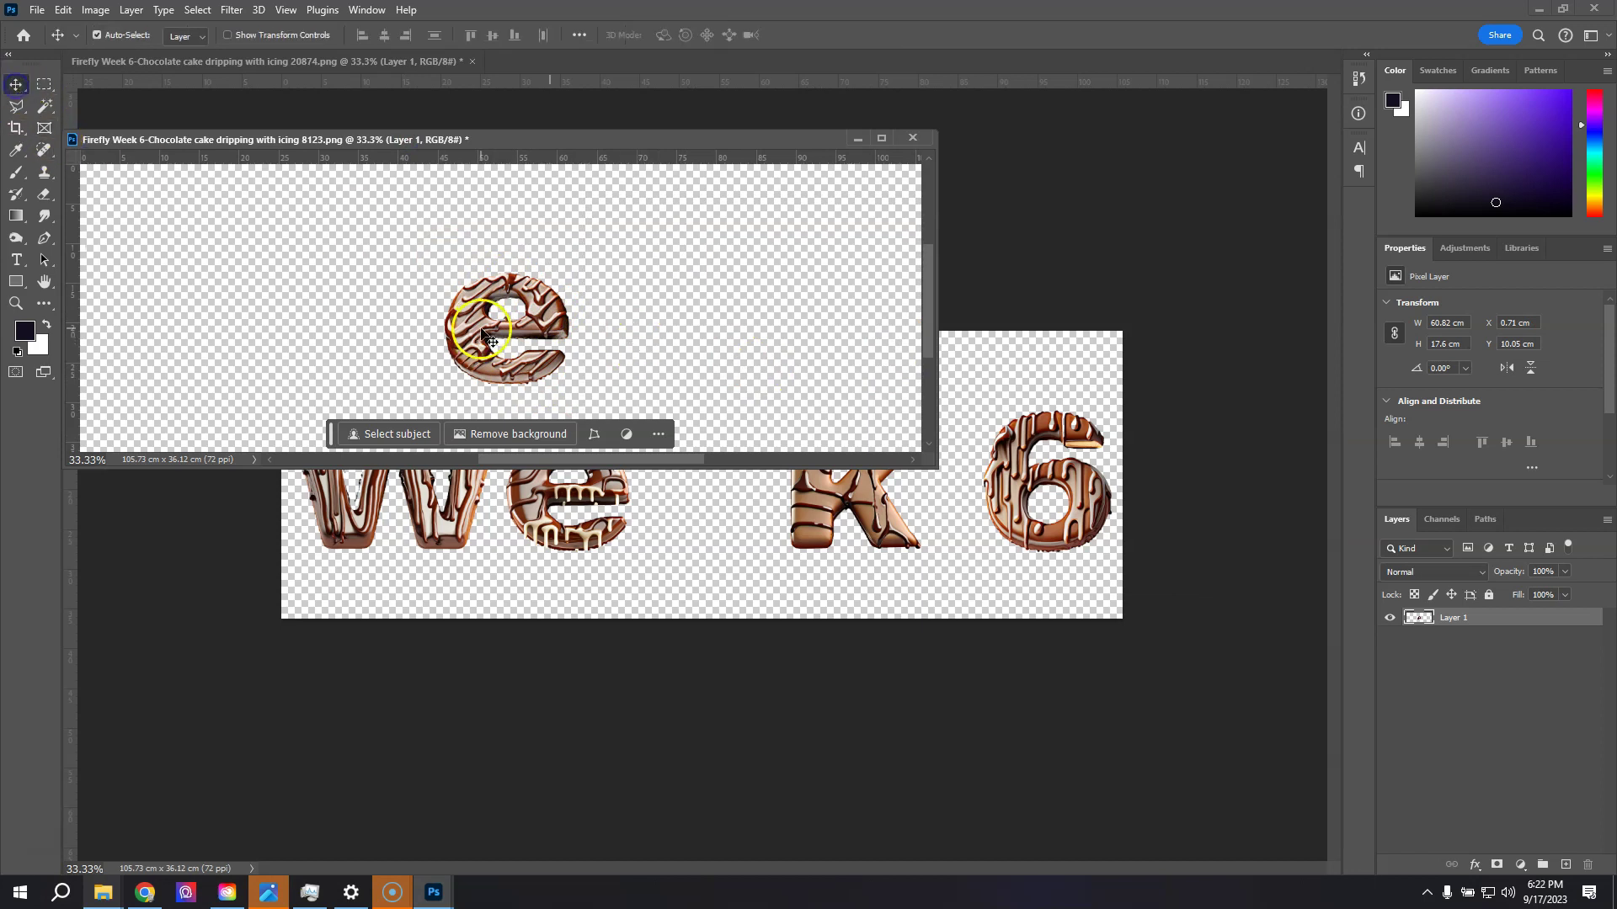
left_click_drag(478, 360, 679, 532)
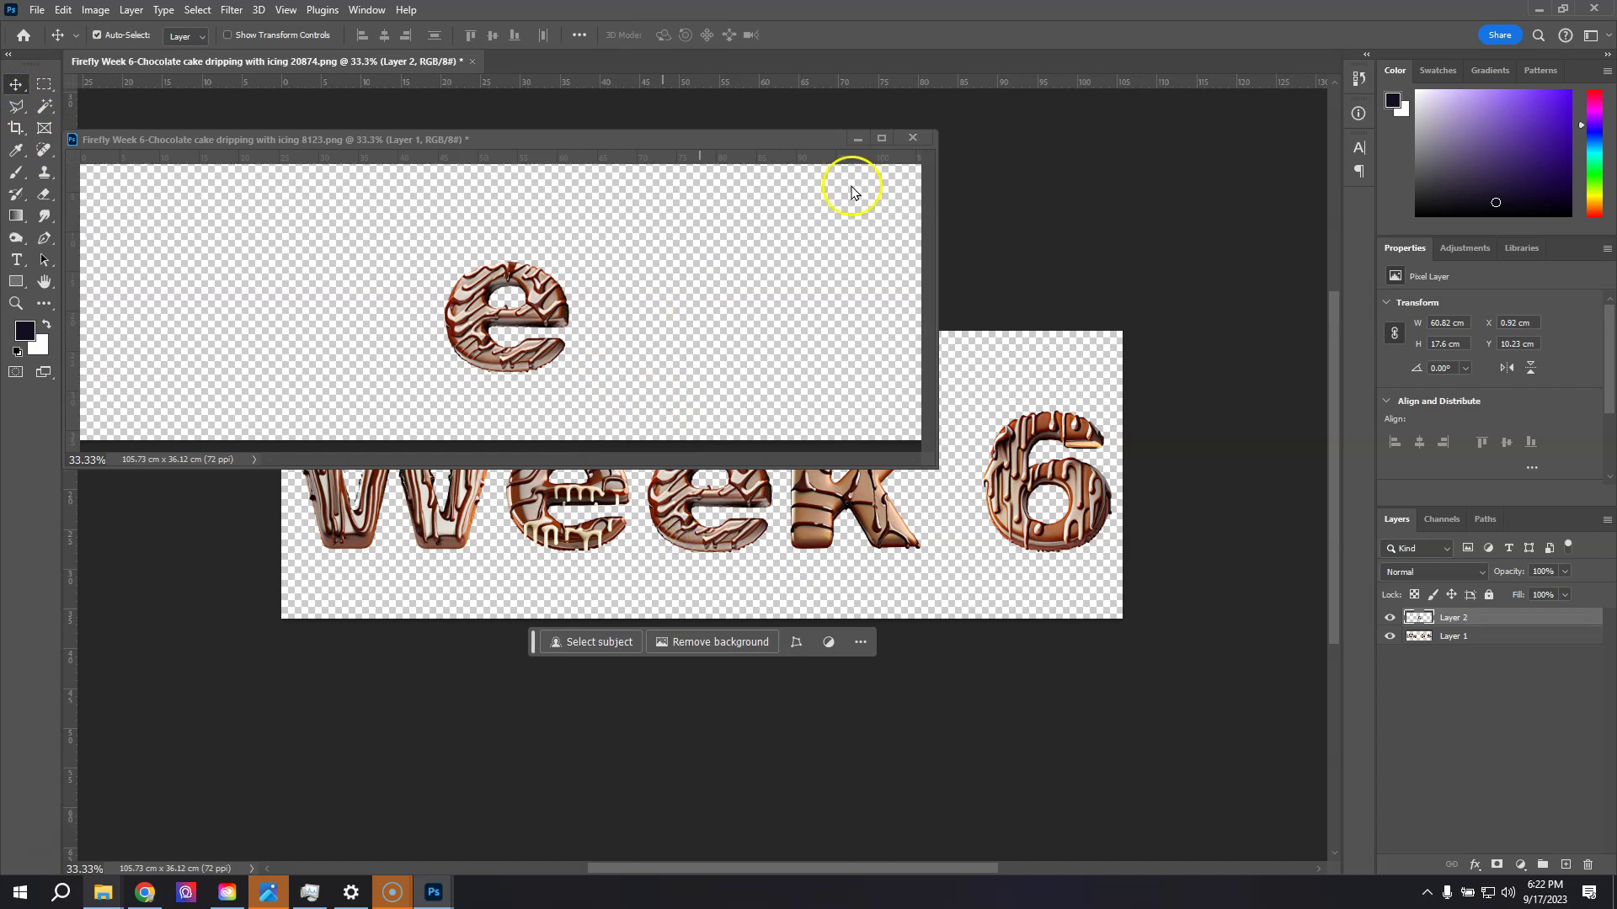
left_click(911, 138)
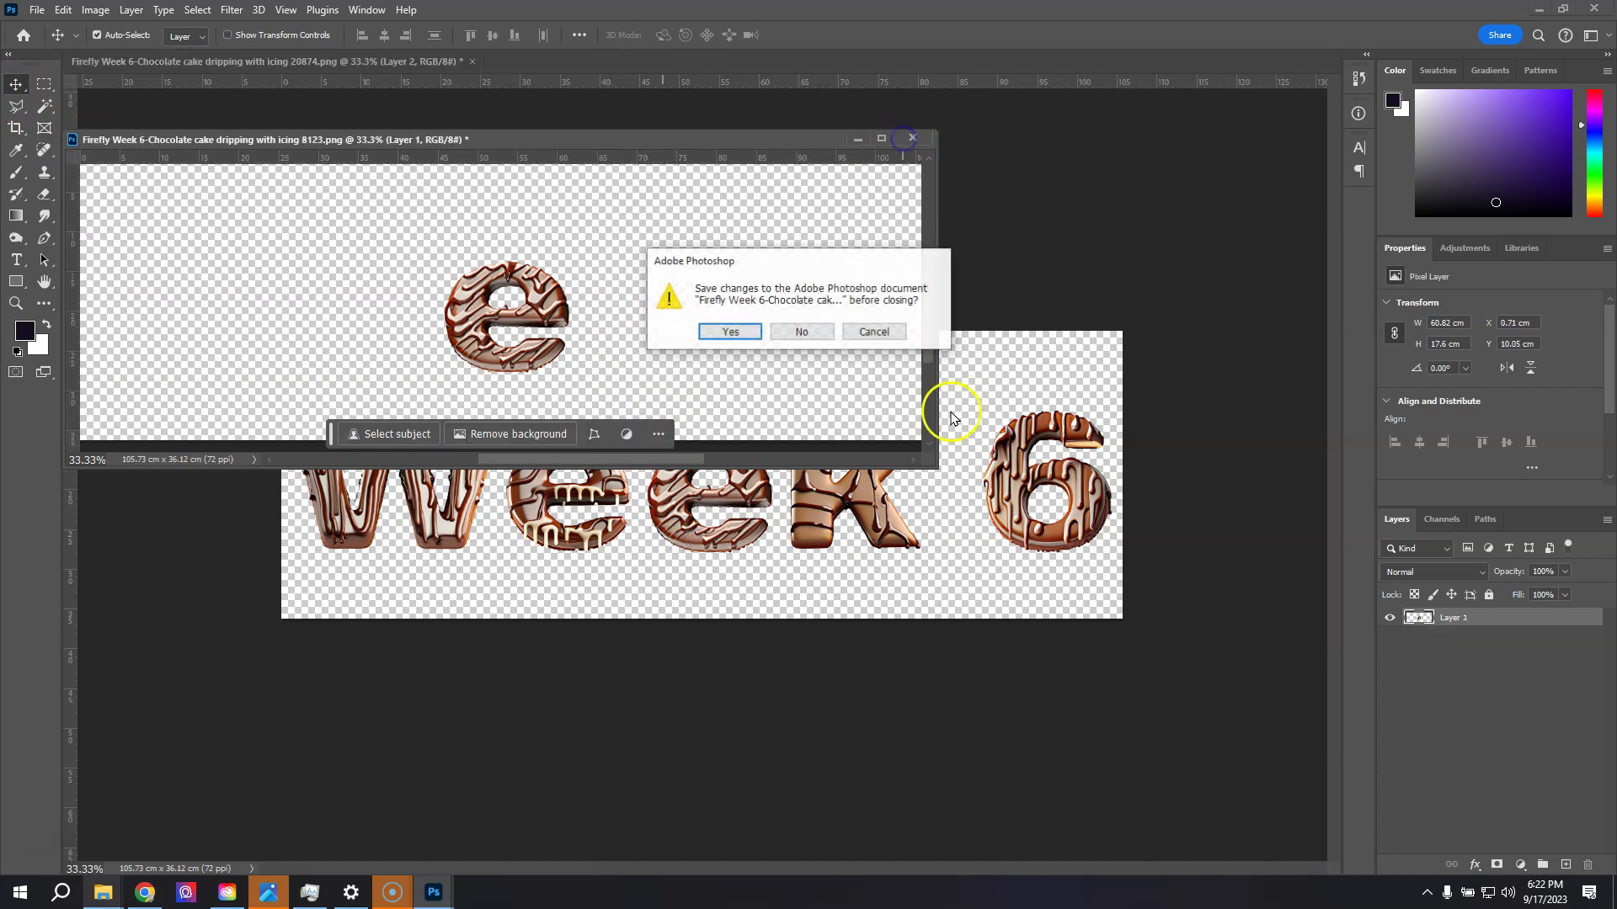
left_click(802, 332)
left_click_drag(662, 503, 658, 502)
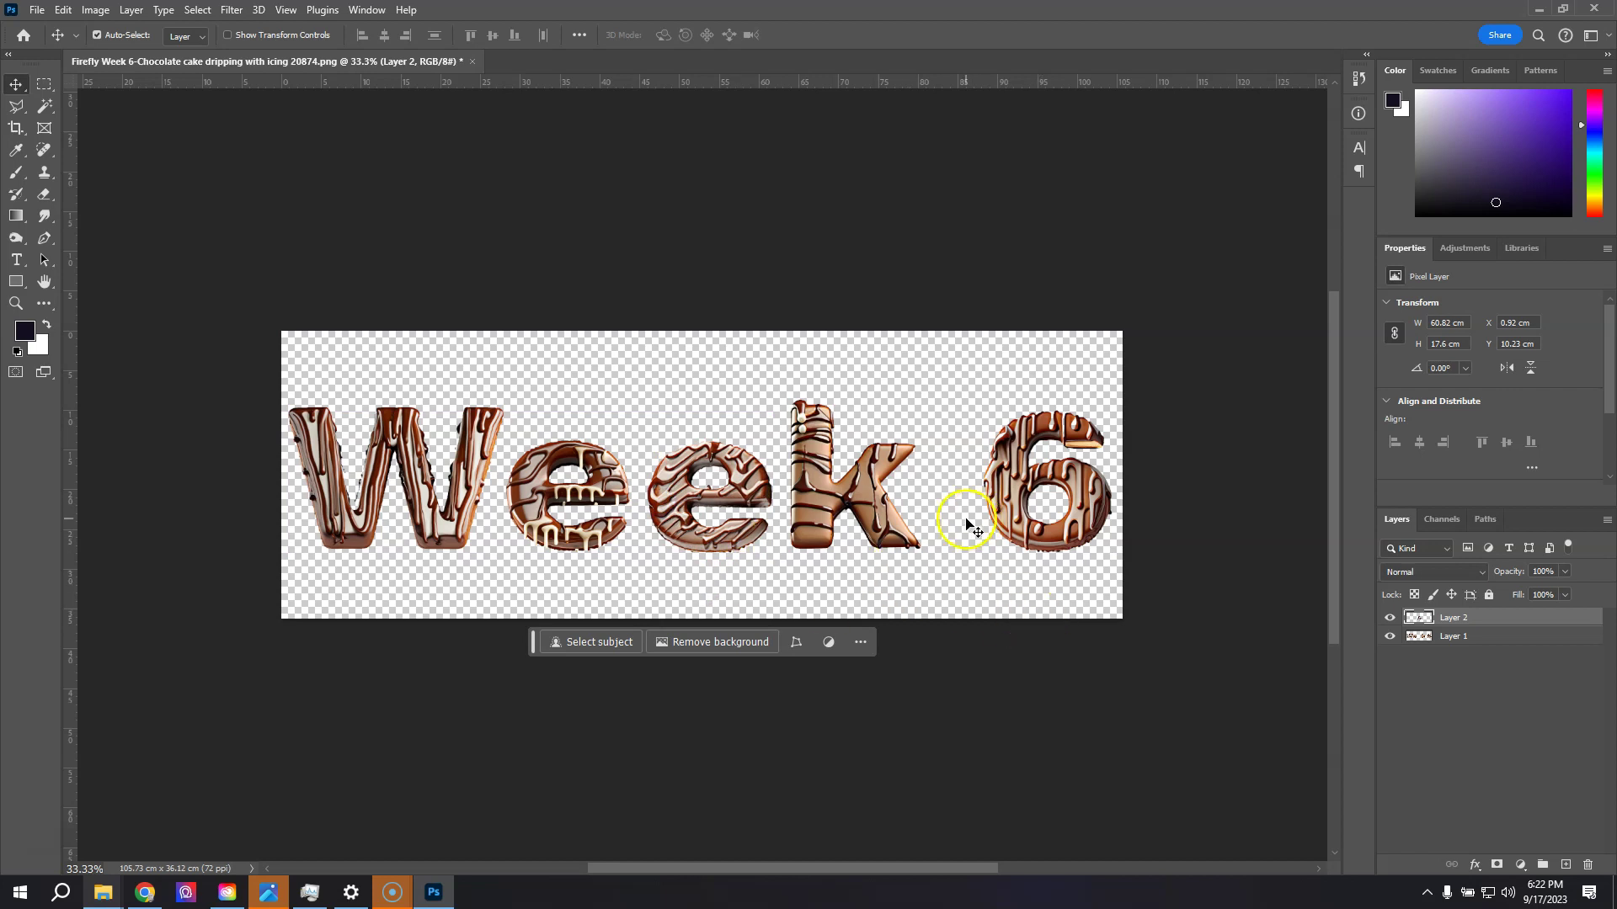
- Use Layer > Merge Visible to combine the layers into Layer 2, then open its layer menu
left_click_drag(1445, 647, 1462, 649)
left_click(131, 10)
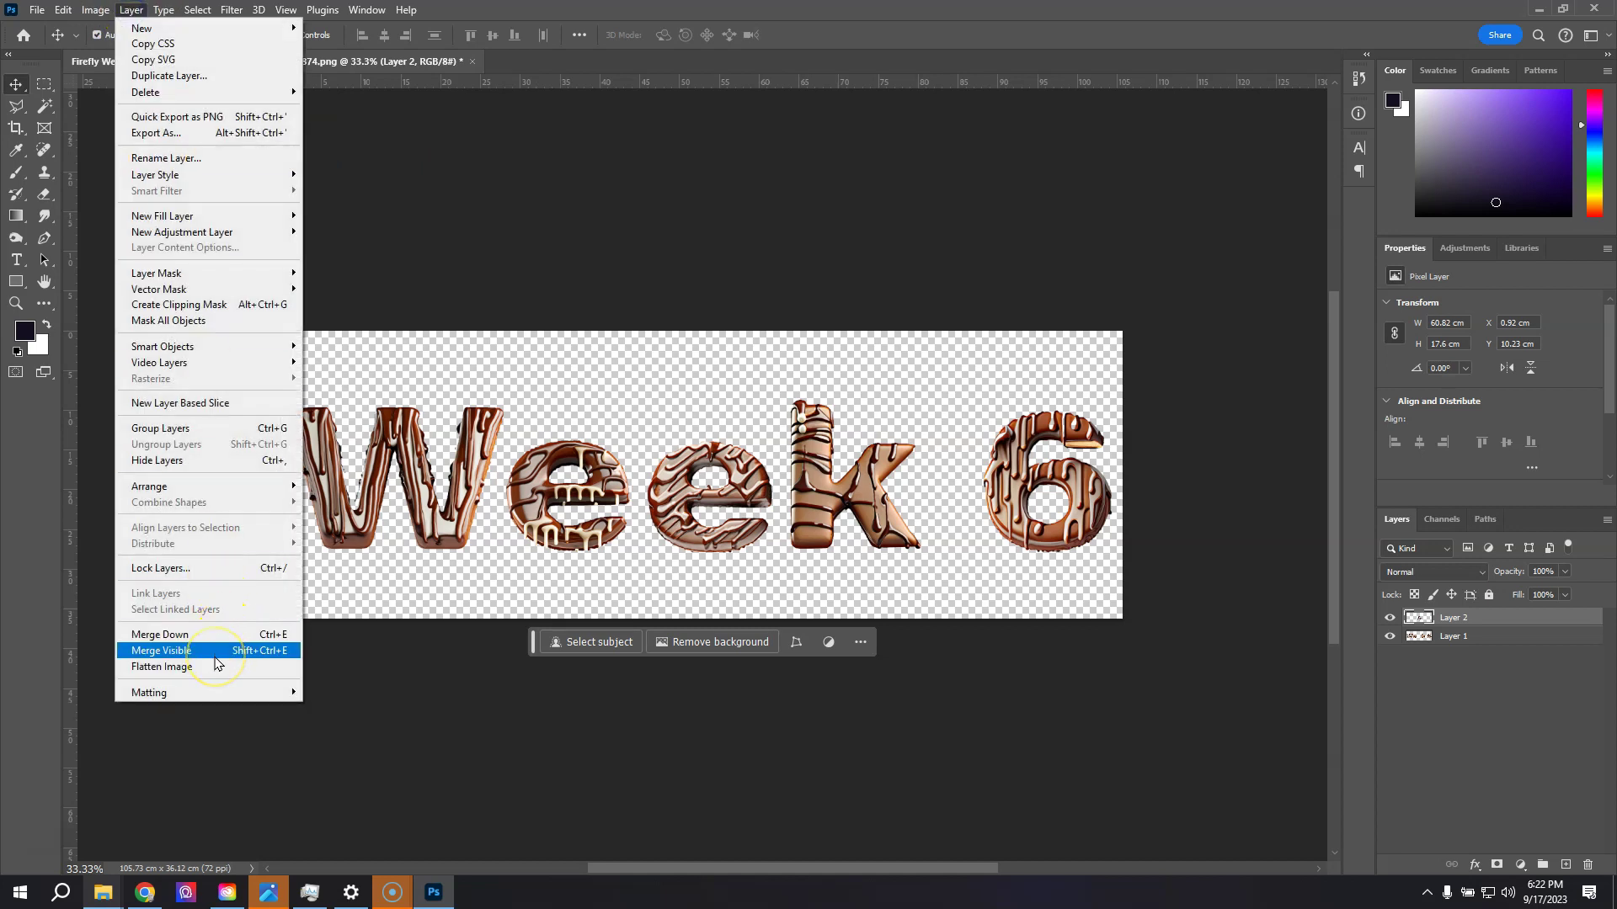
left_click(169, 651)
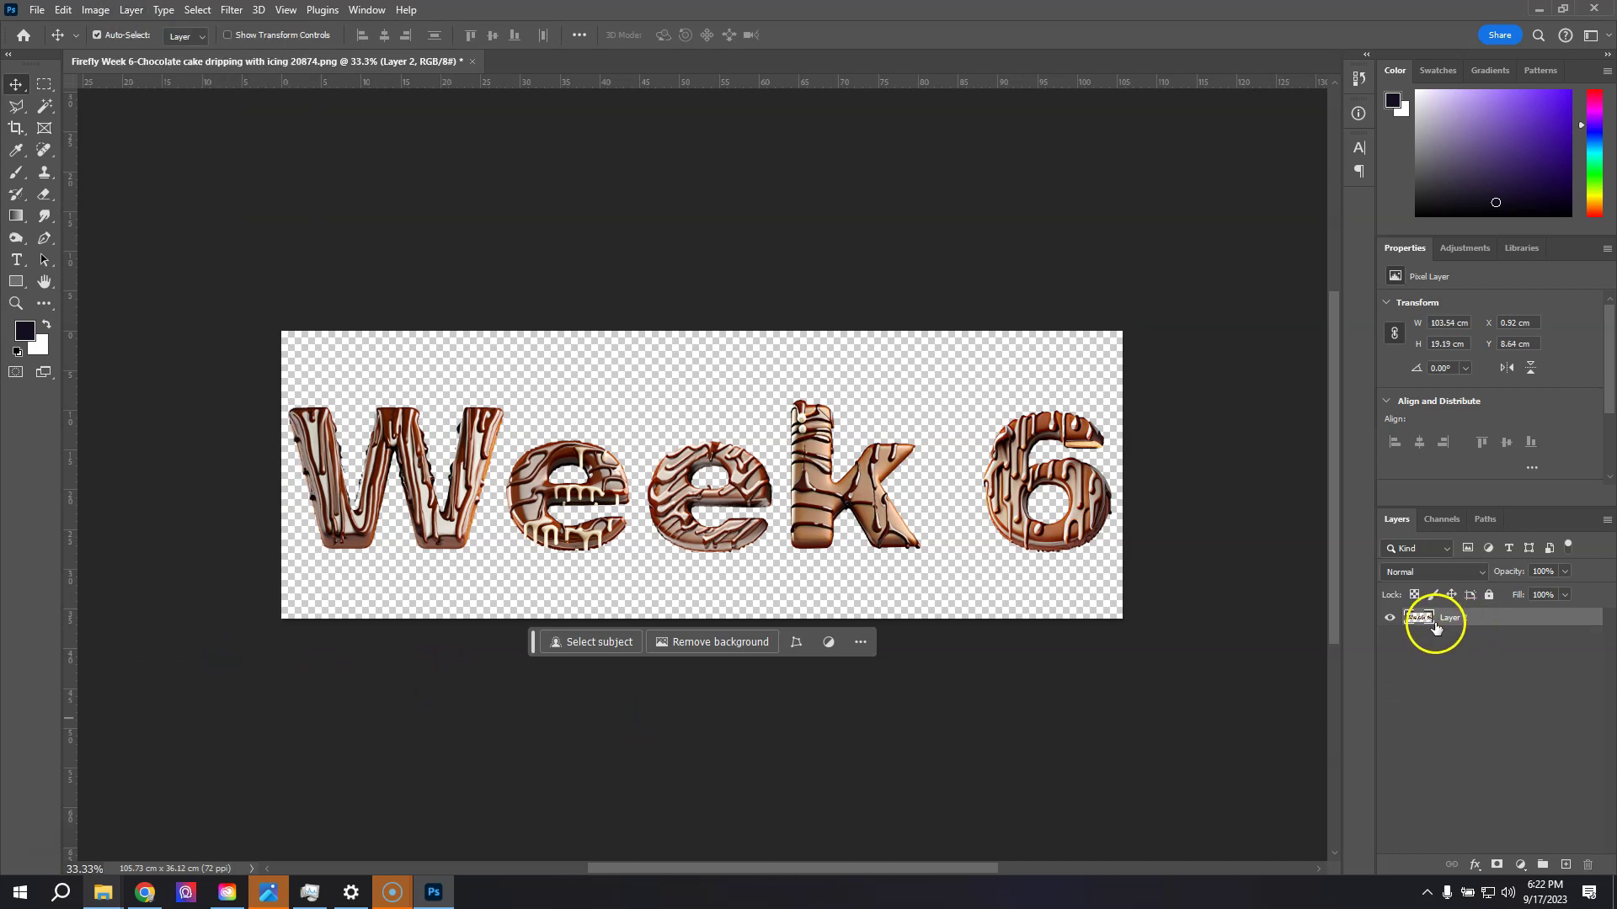
right_click(1436, 617)
- In Blending Options, enable Bevel & Emboss with an enlarged Size so the letters look raised
left_click(1496, 202)
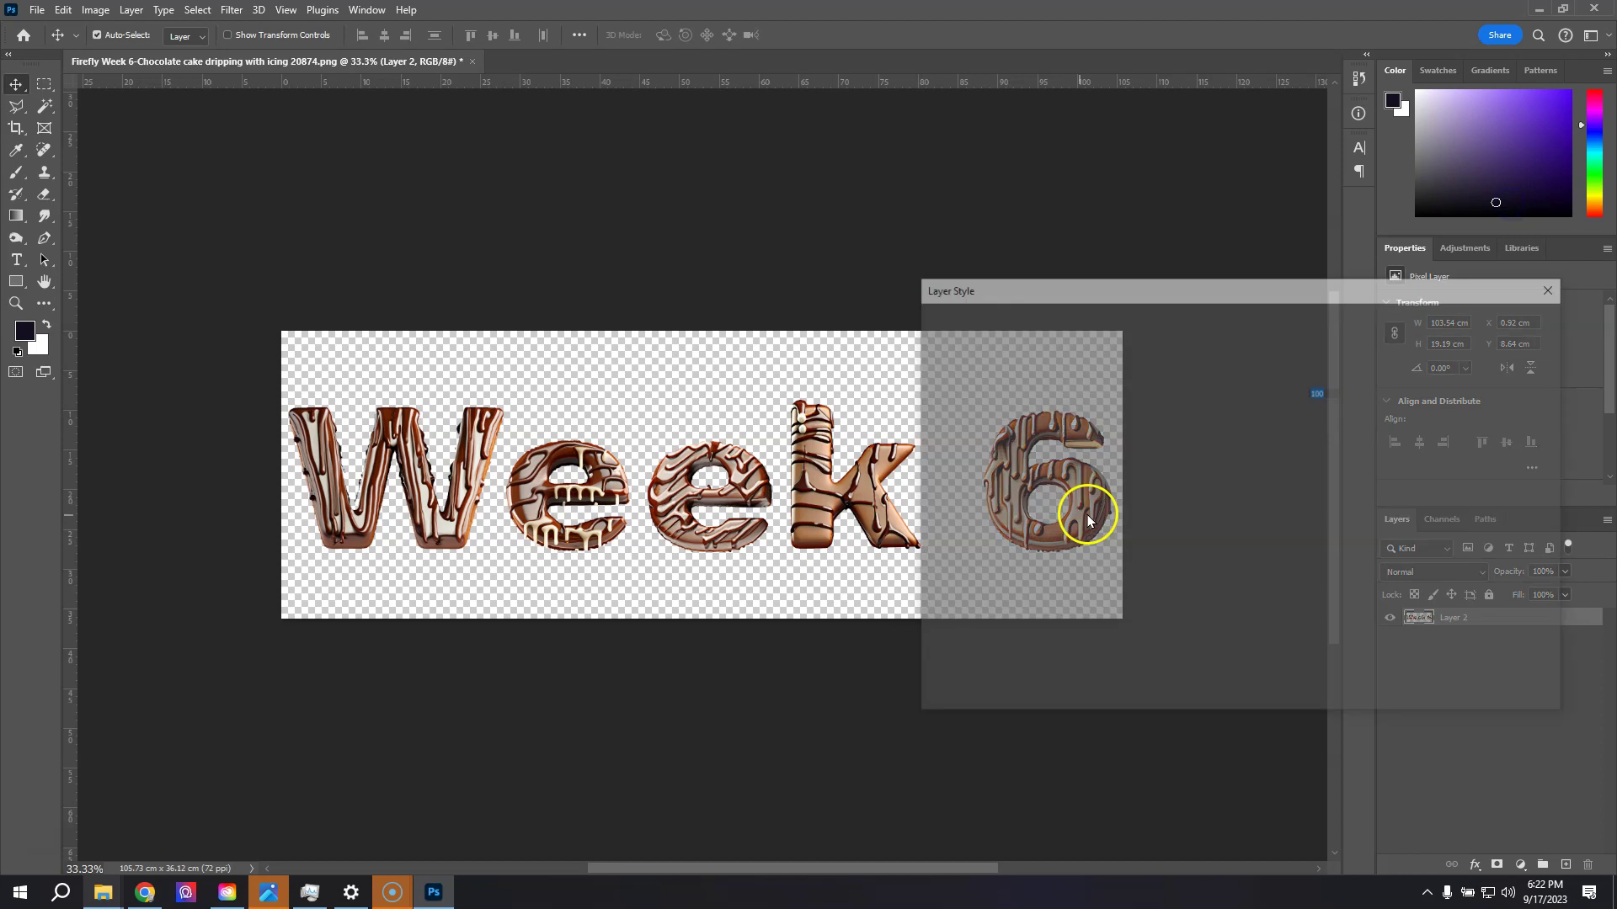
left_click(964, 390)
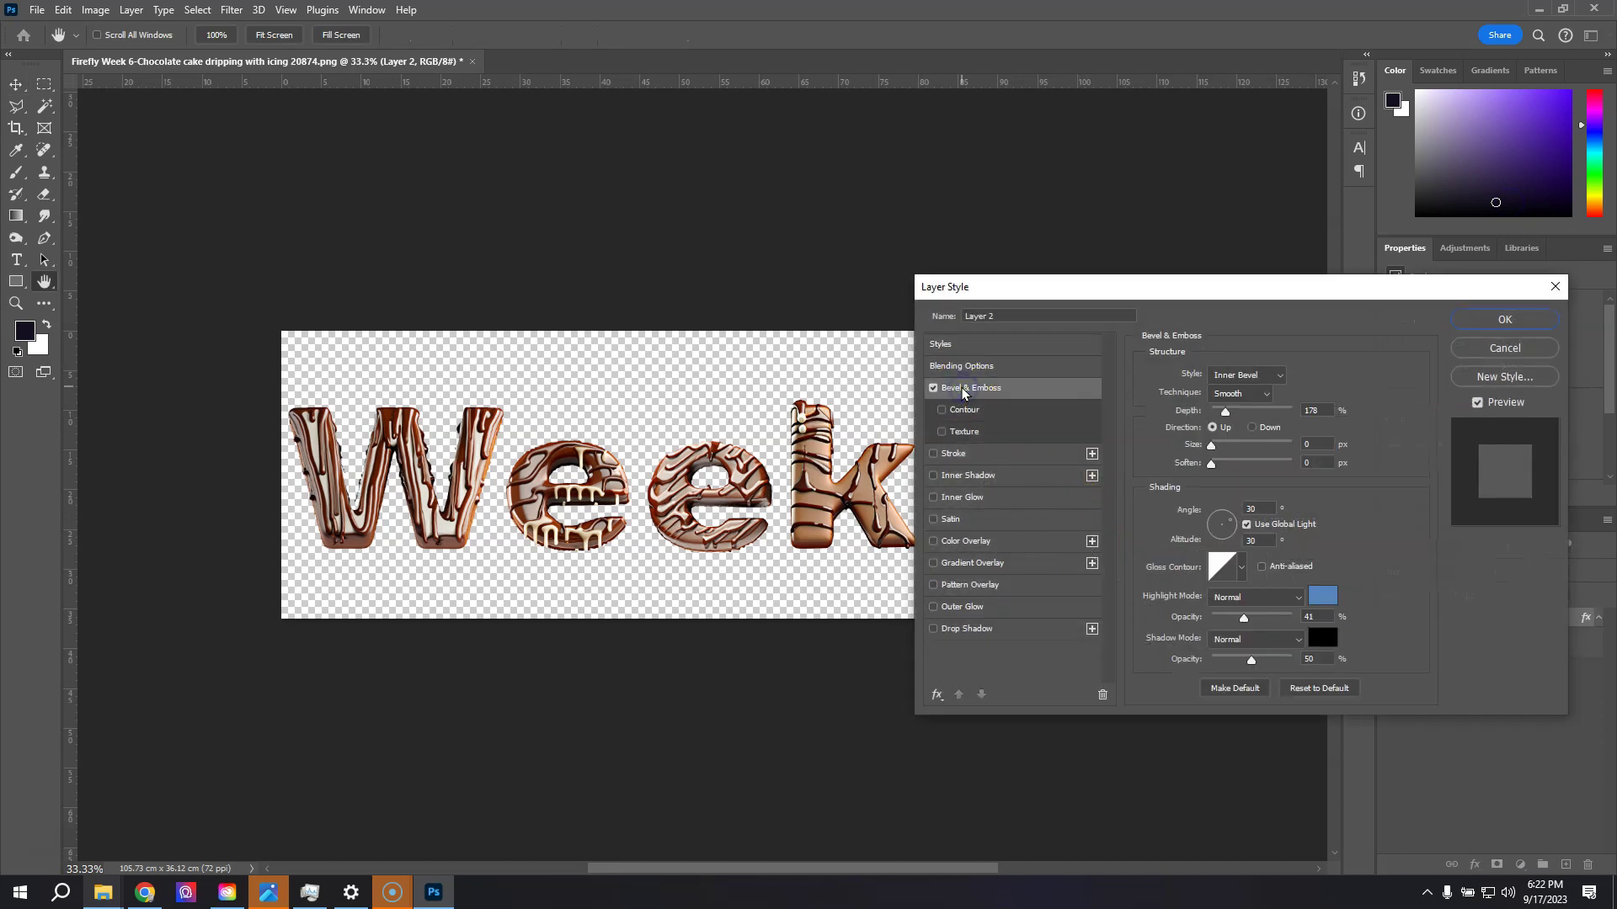
key("ctrl+plus")
key("ctrl+plus")
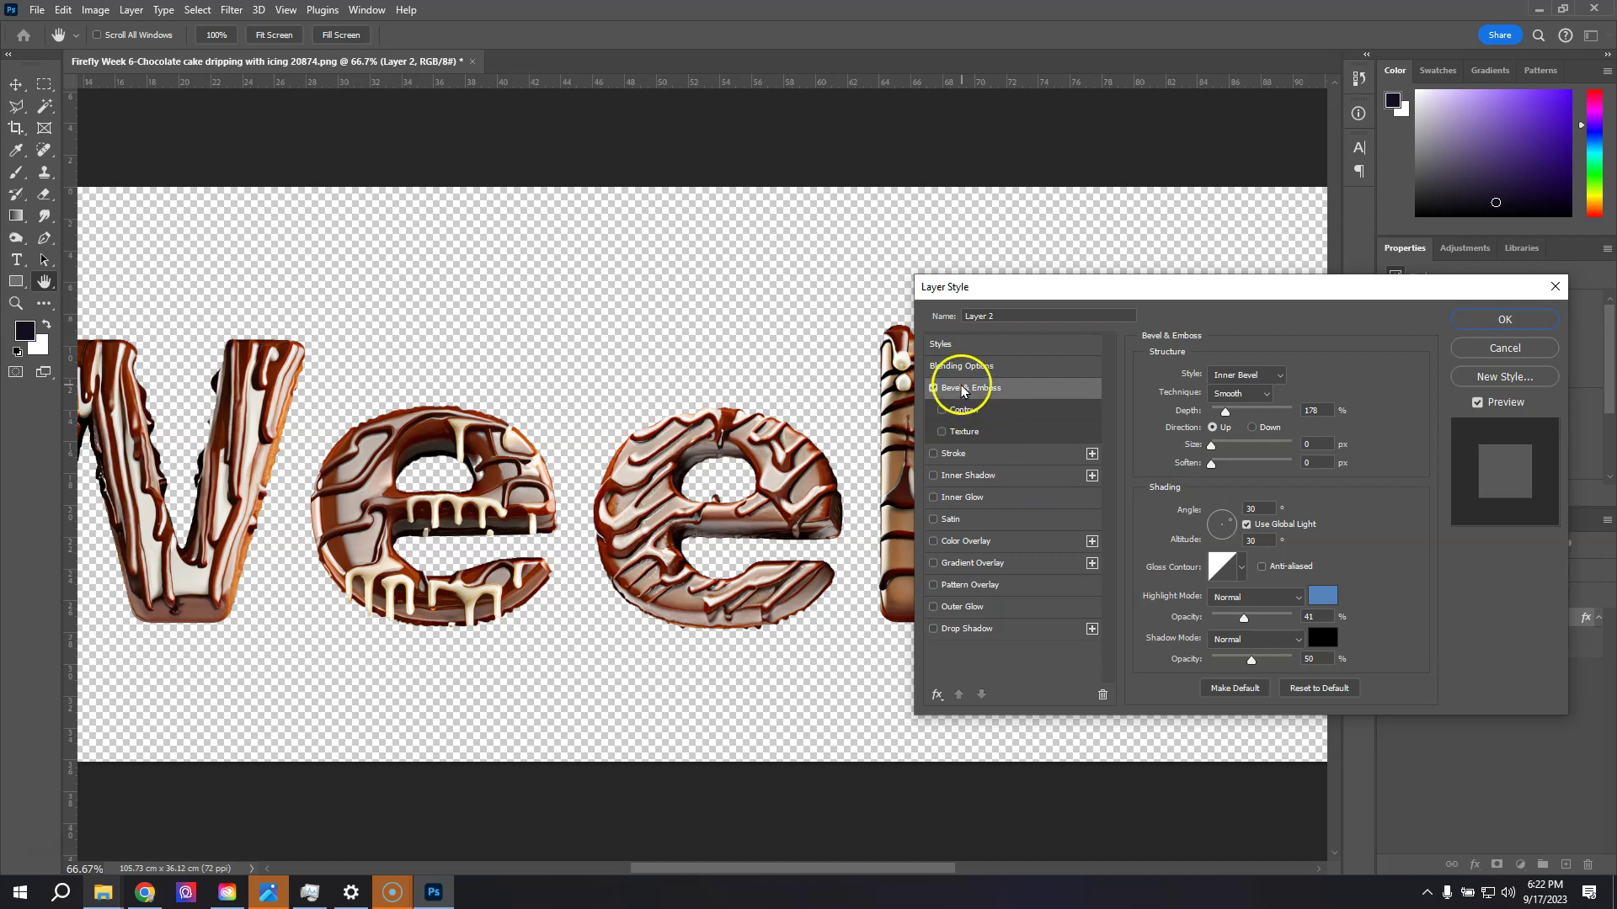
left_click(934, 388)
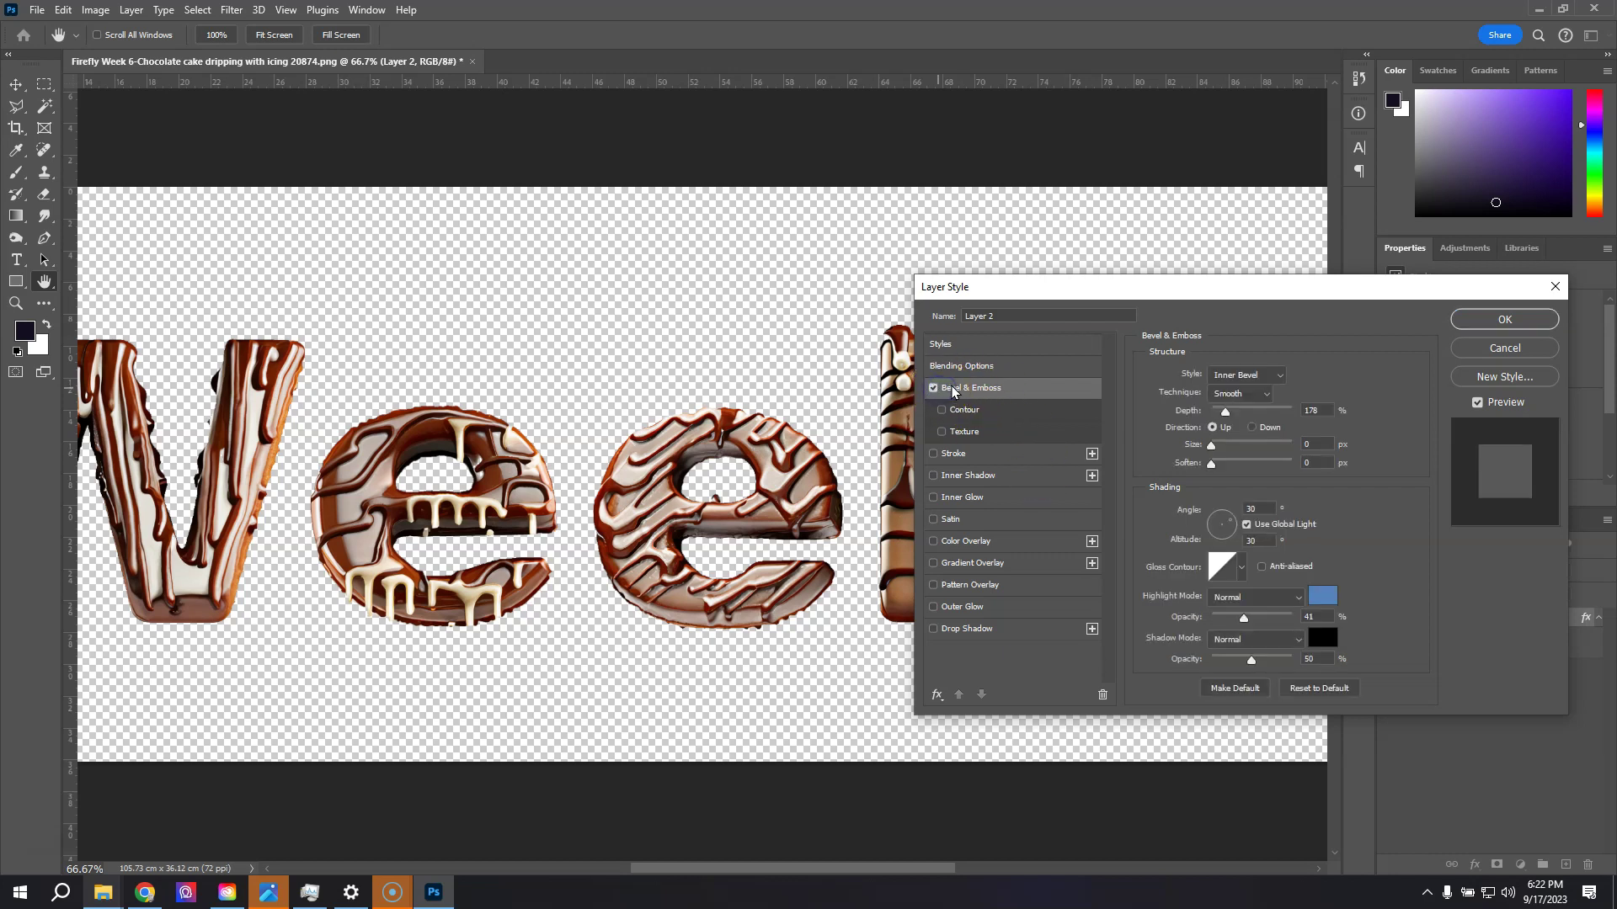
left_click(1211, 447)
left_click_drag(1213, 448, 1225, 449)
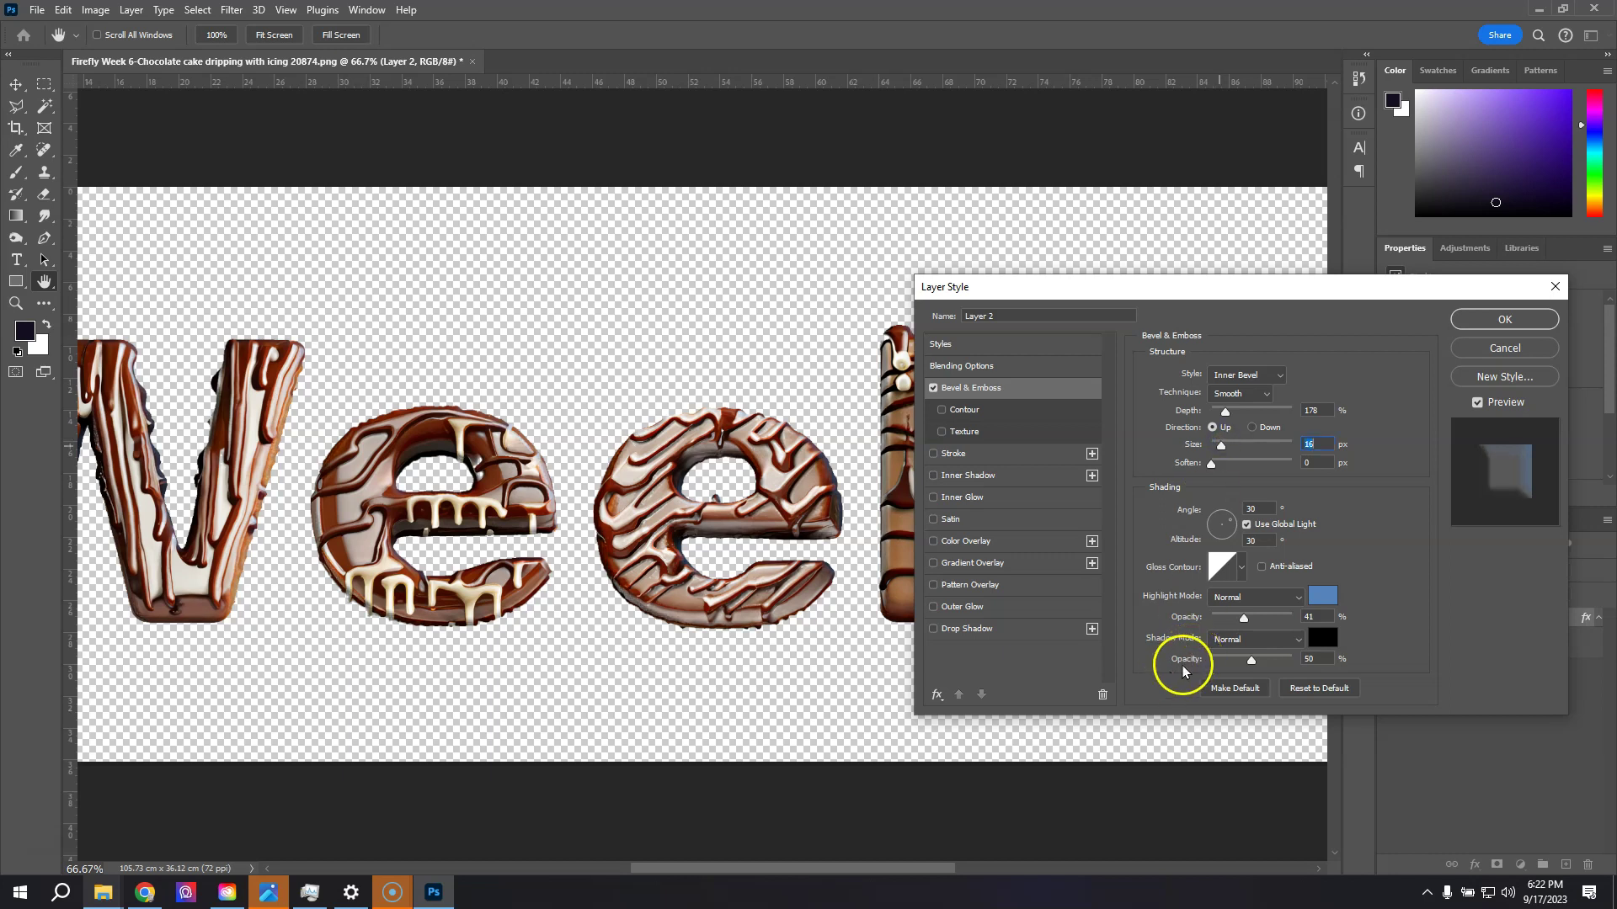
- Add a yellow Inner Glow to the letters and apply the layer styles
left_click(971, 498)
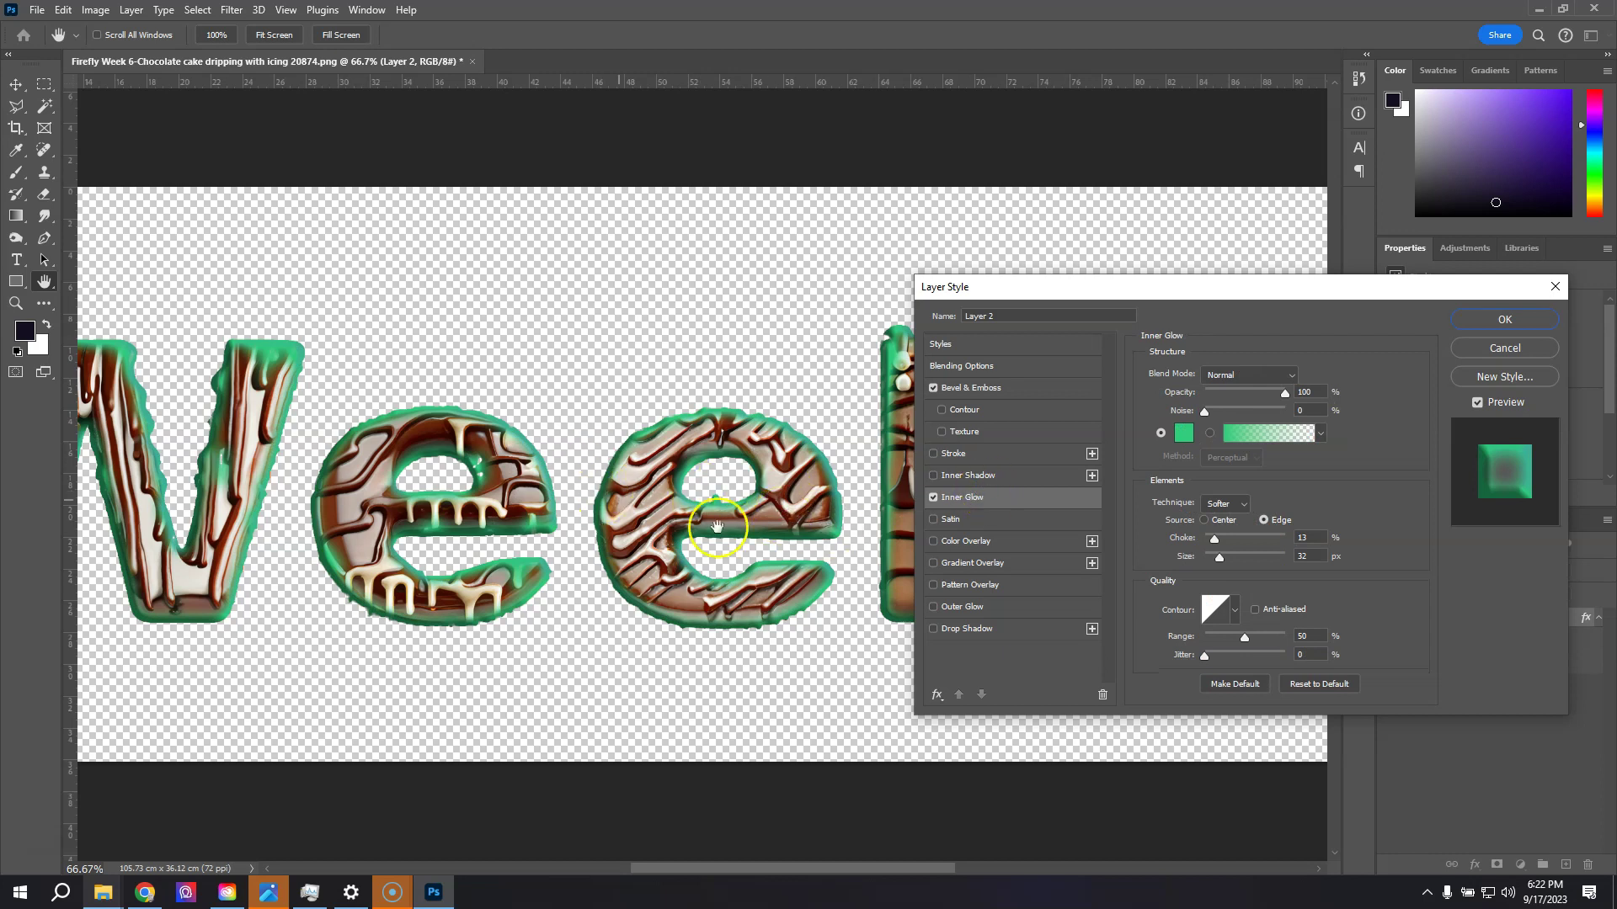
left_click(1184, 433)
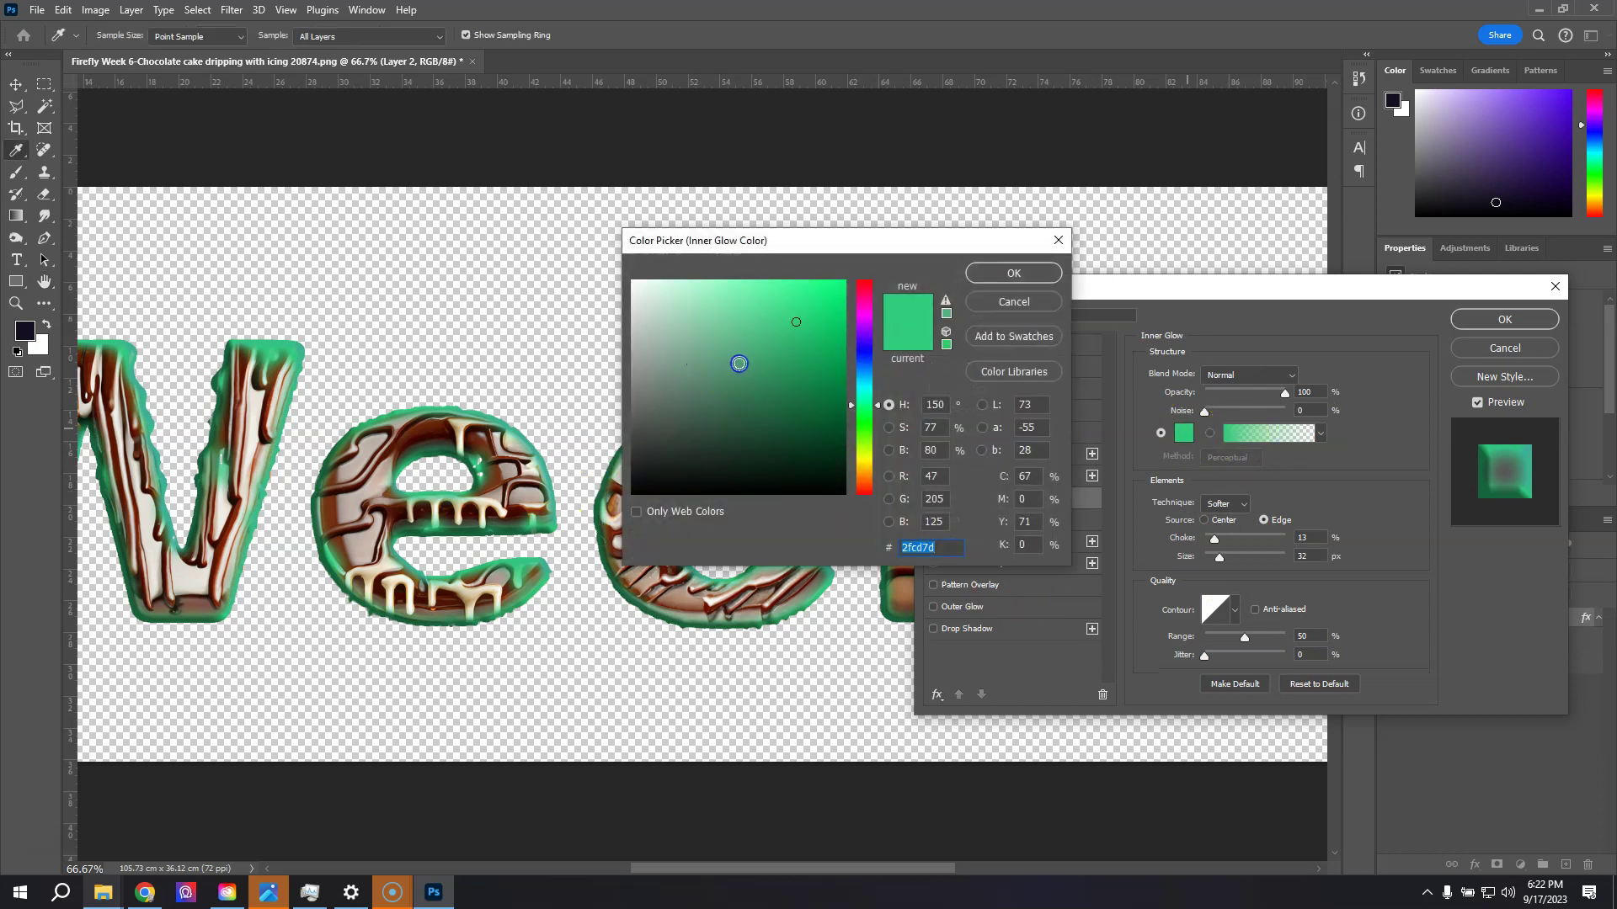
left_click(864, 460)
key("Return")
left_click_drag(1219, 557, 1213, 557)
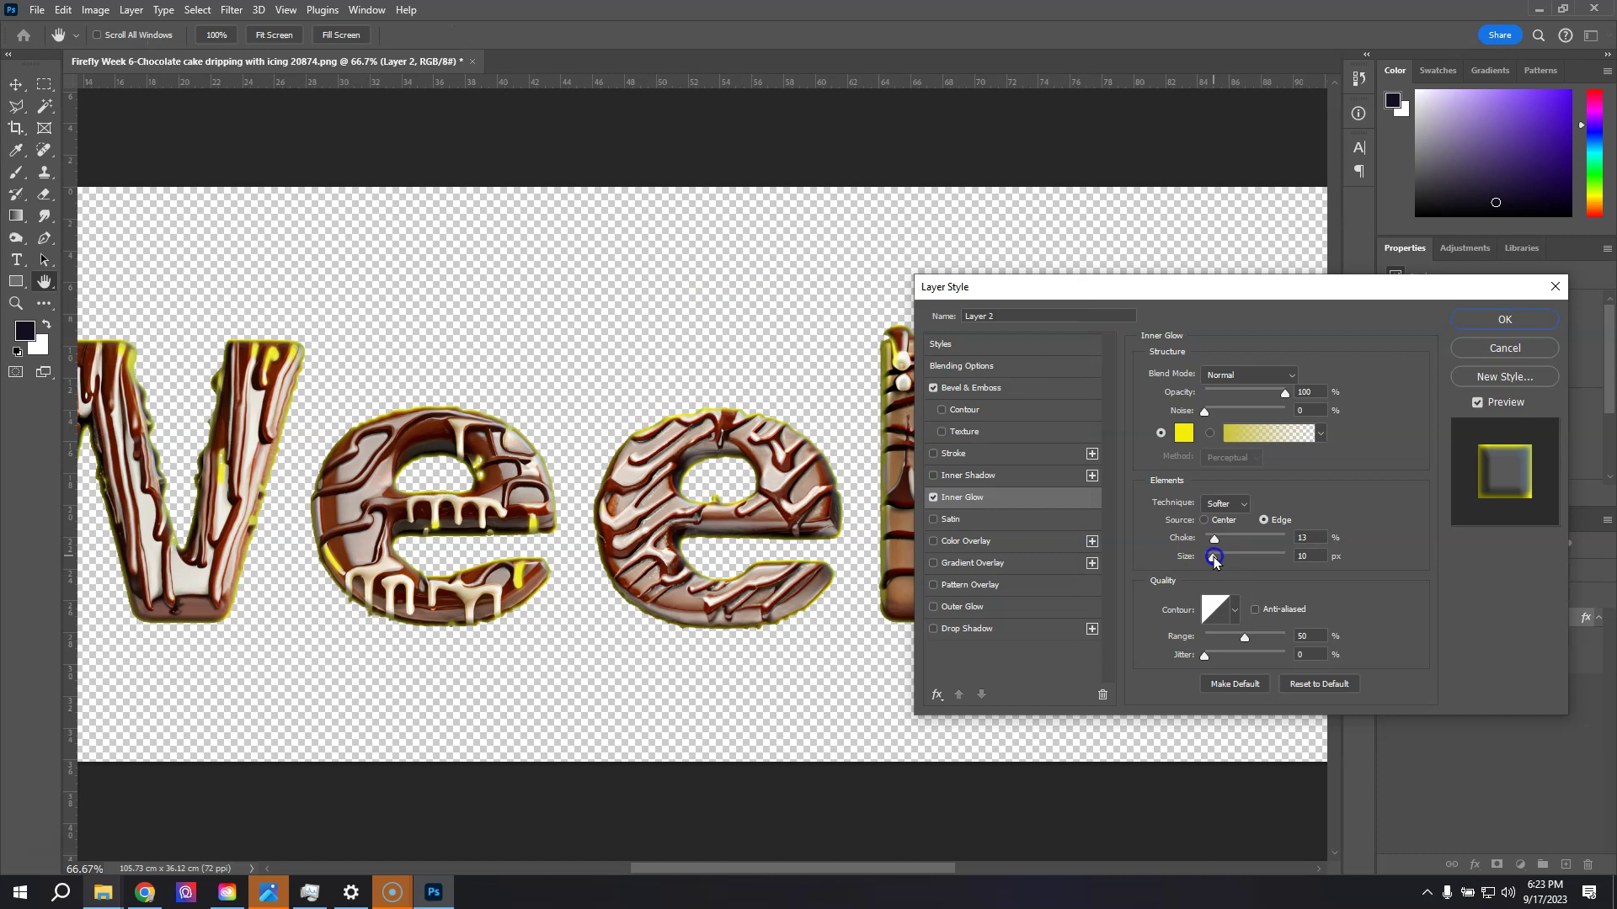
left_click(1465, 320)
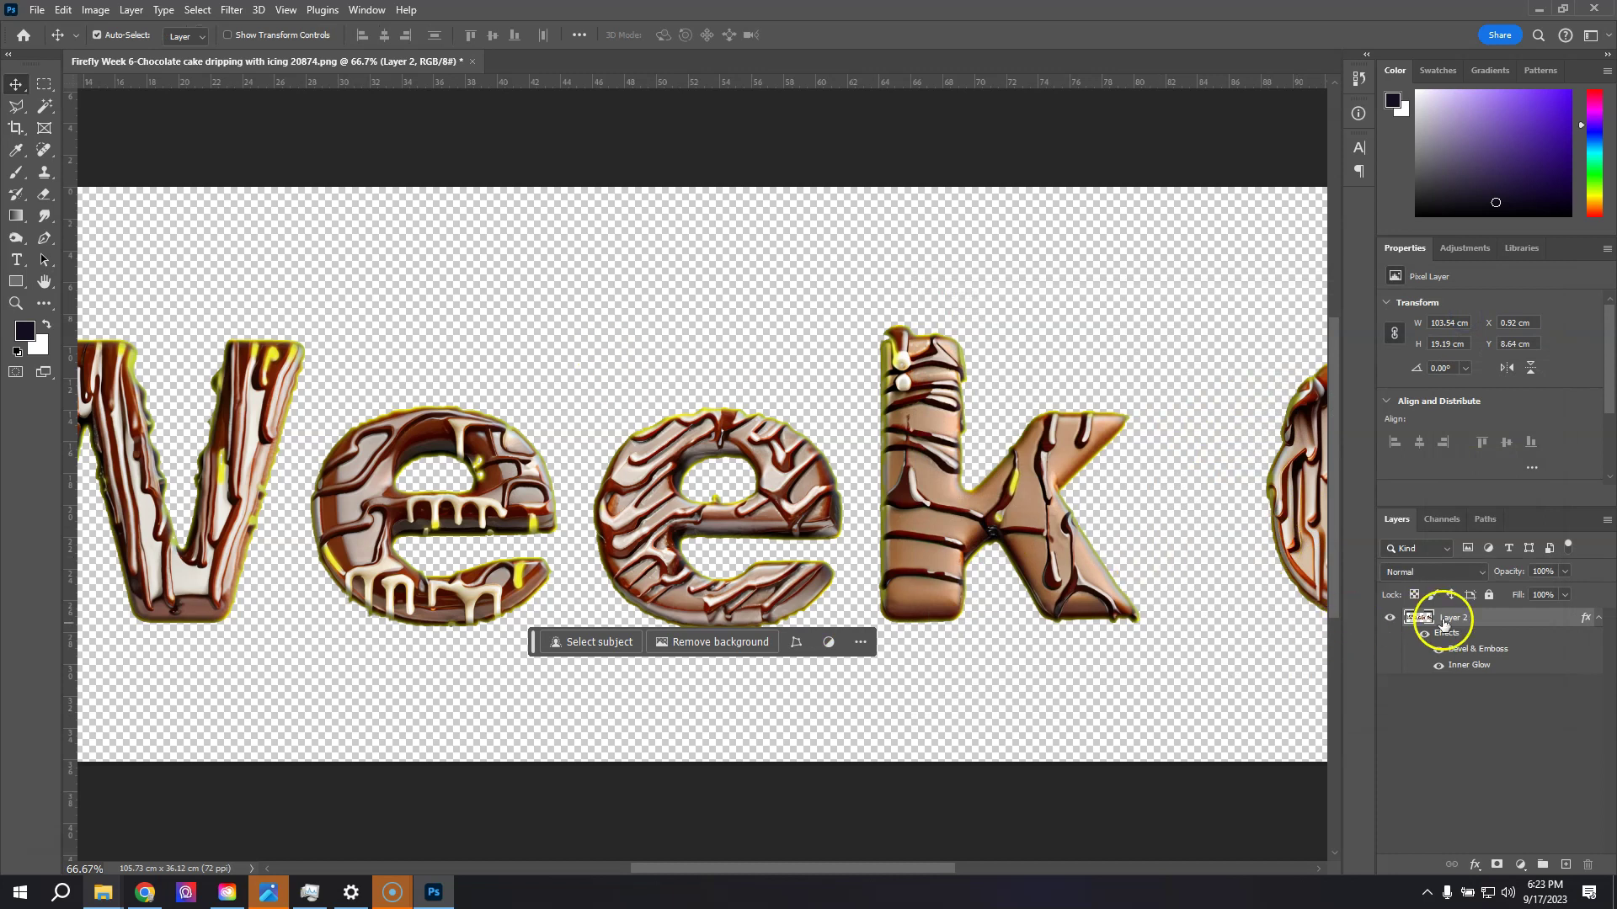
- Add a Drop Shadow to Layer 2: Angle 121, Distance 55, Spread 14, Size 43, Opacity 34%
right_click(1448, 622)
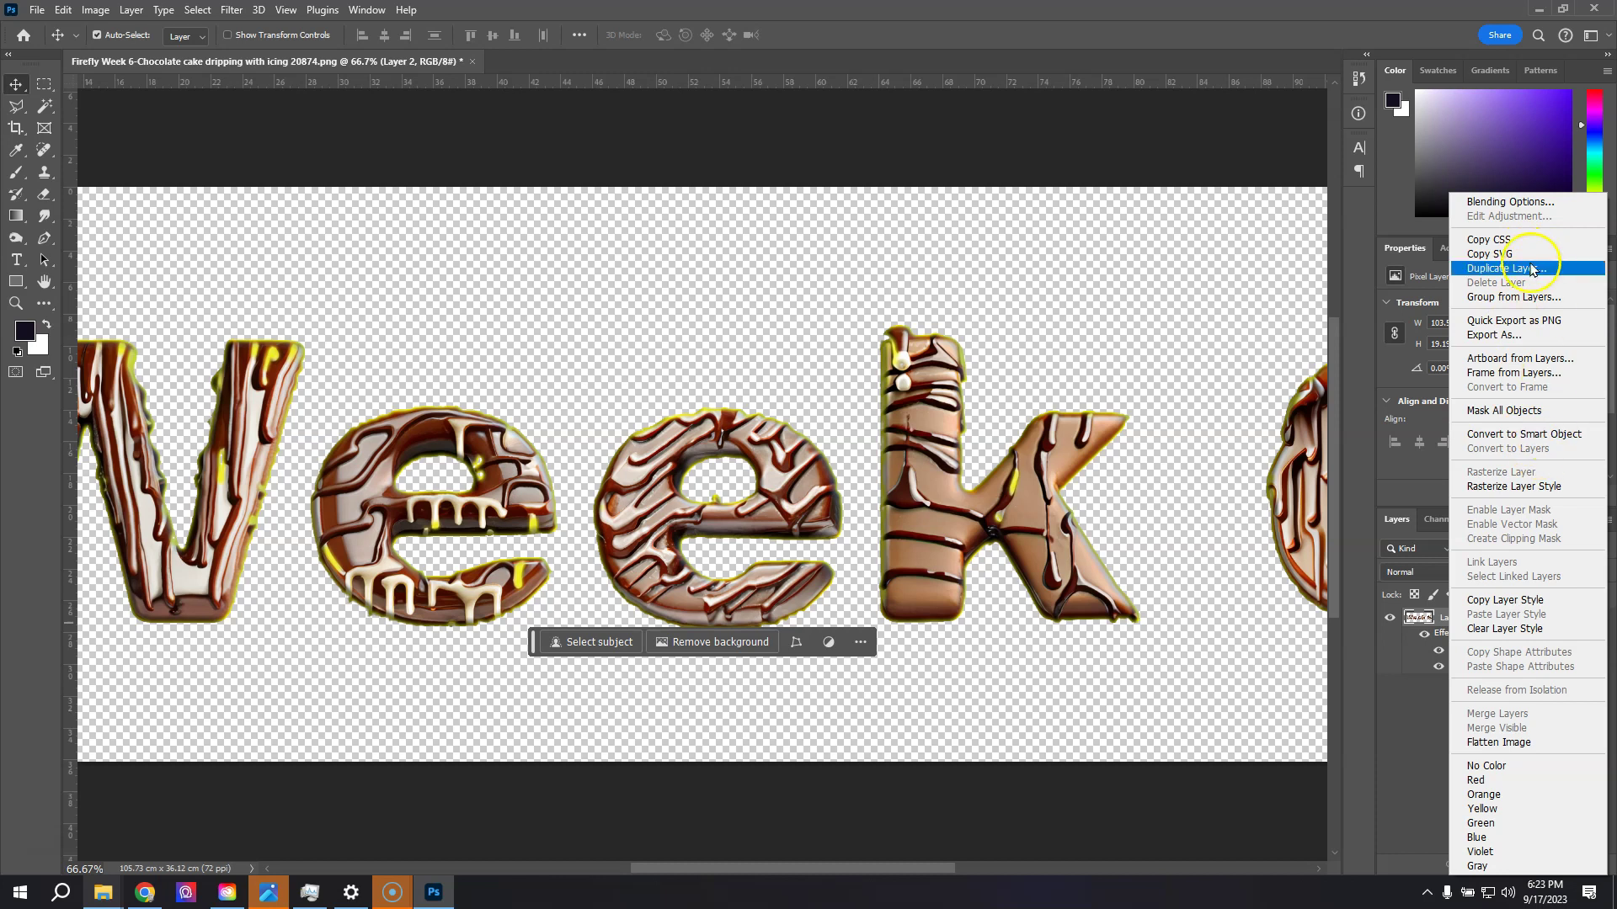
left_click(1507, 202)
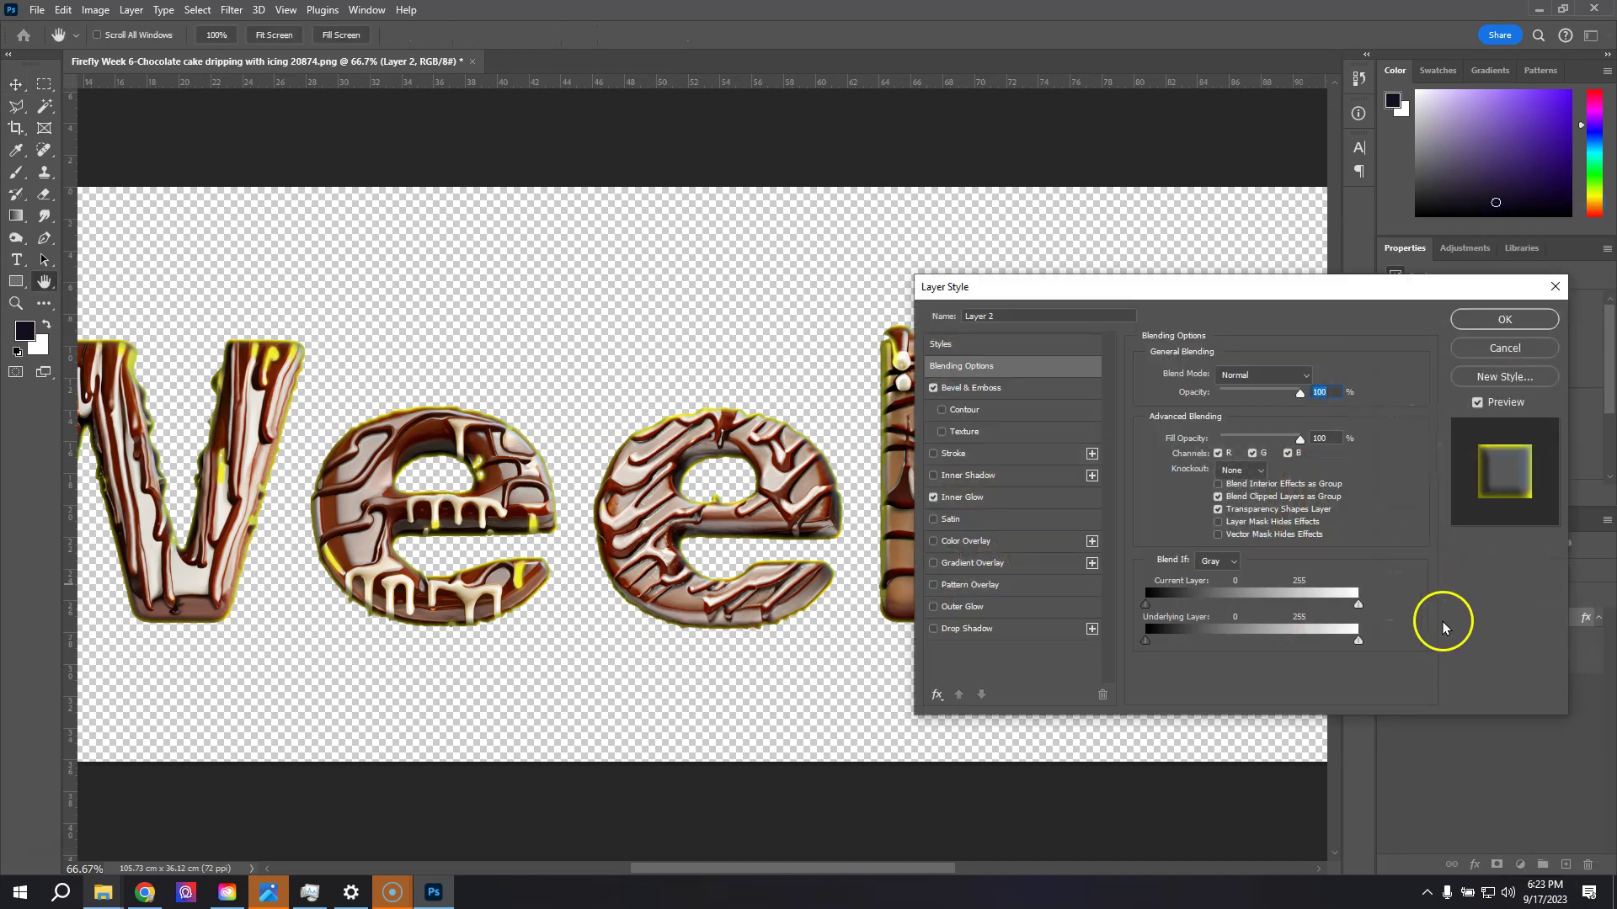
left_click(968, 628)
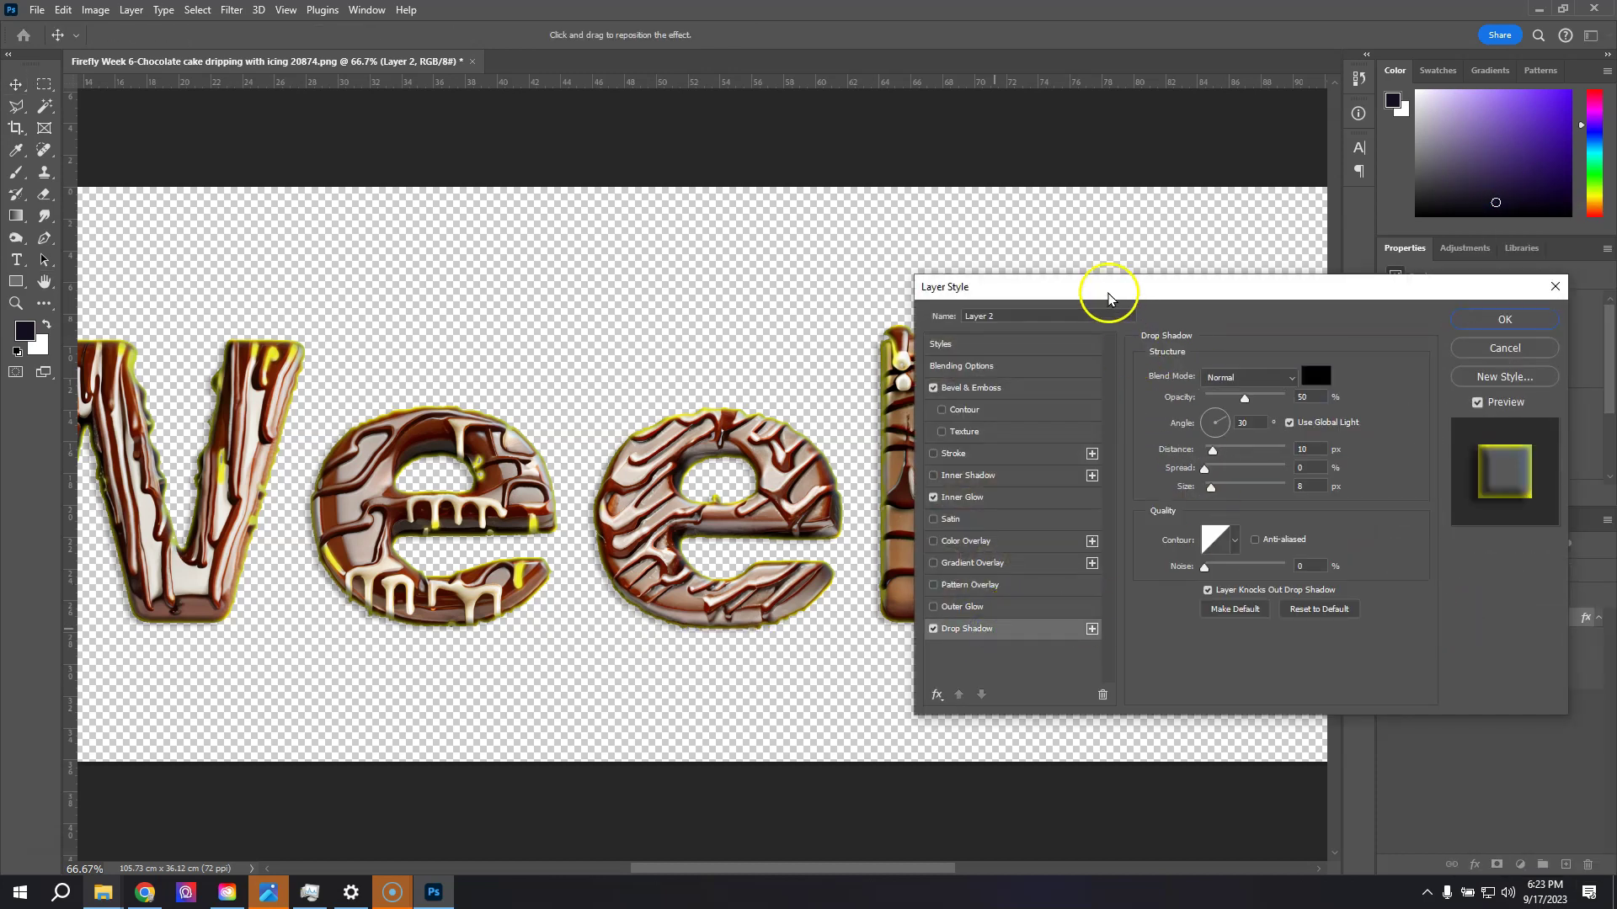
left_click_drag(1108, 298, 1112, 264)
left_click_drag(1210, 375, 1211, 380)
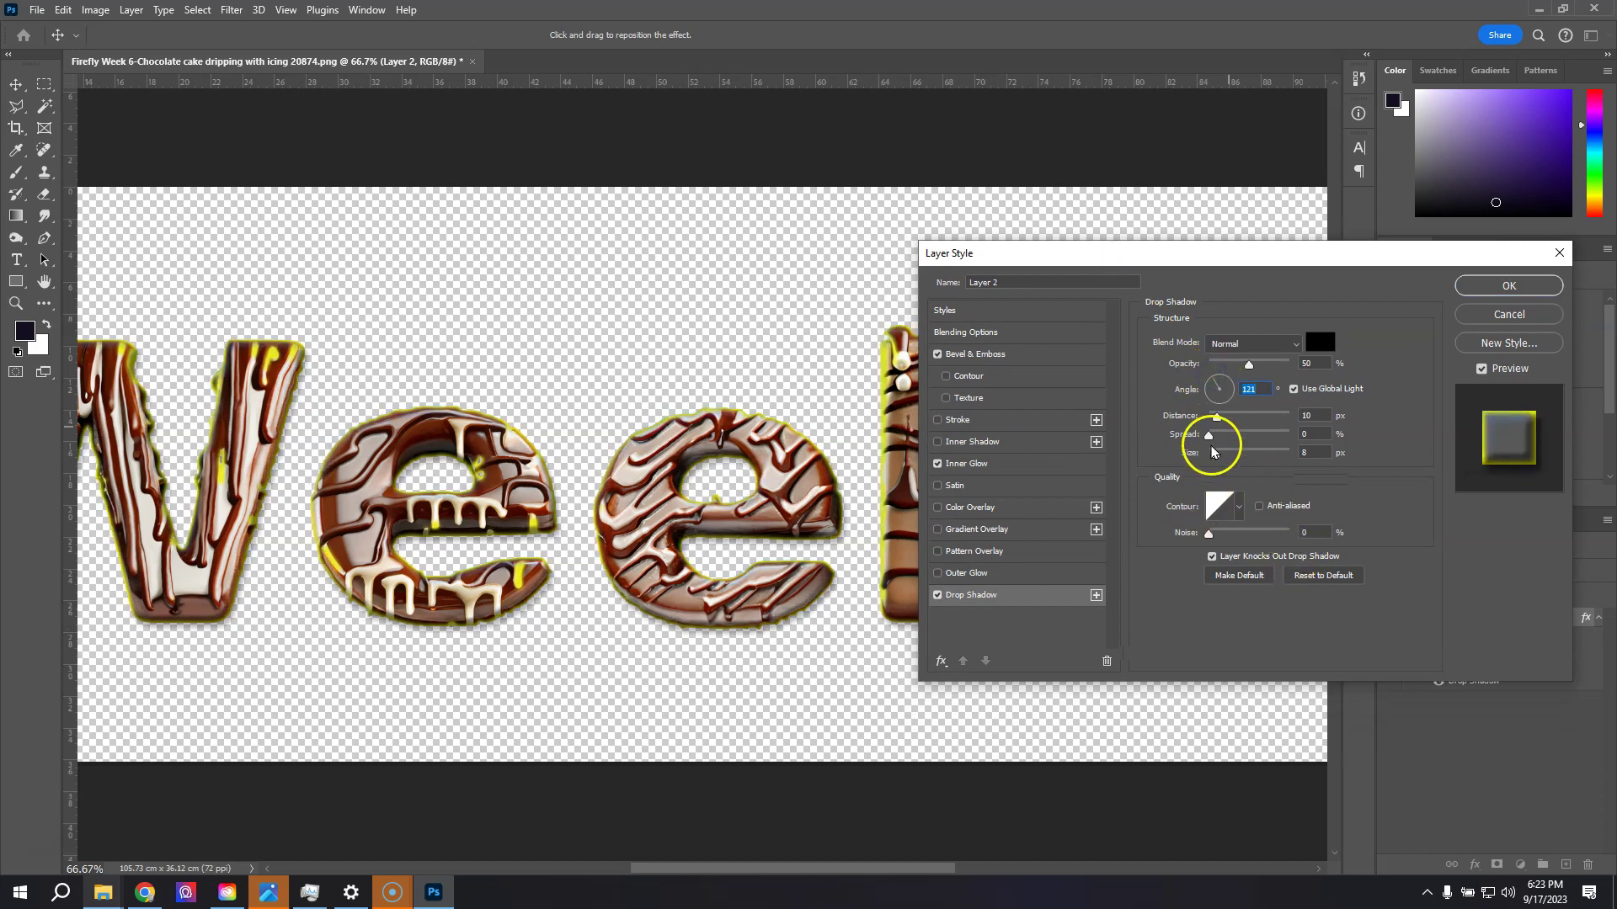
left_click_drag(1220, 420, 1252, 426)
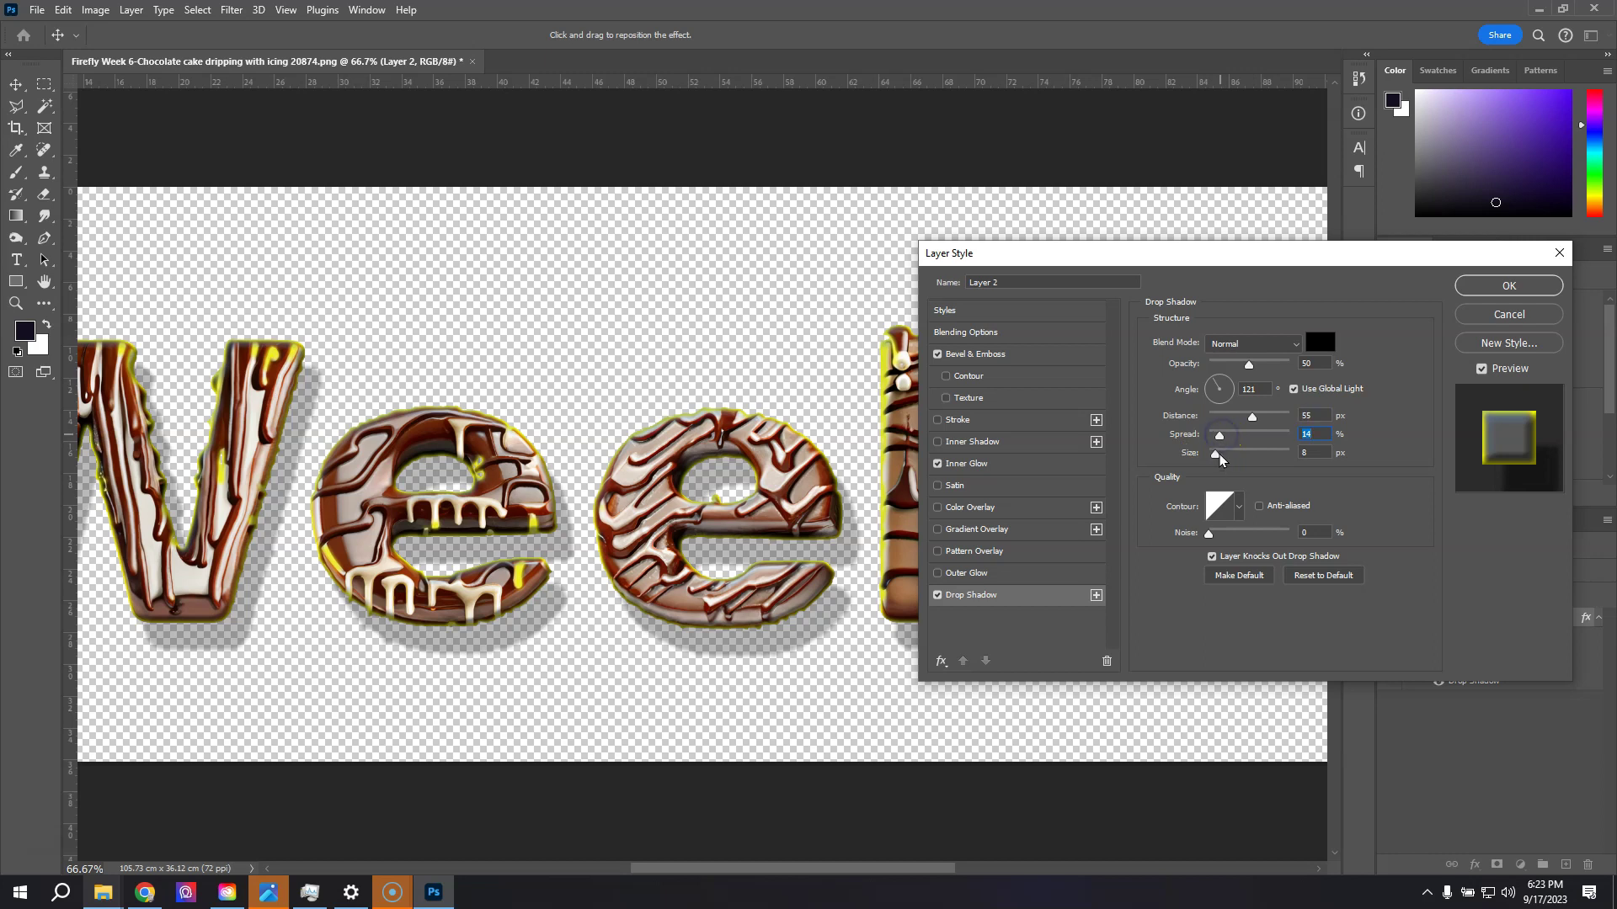
left_click_drag(1218, 456, 1225, 456)
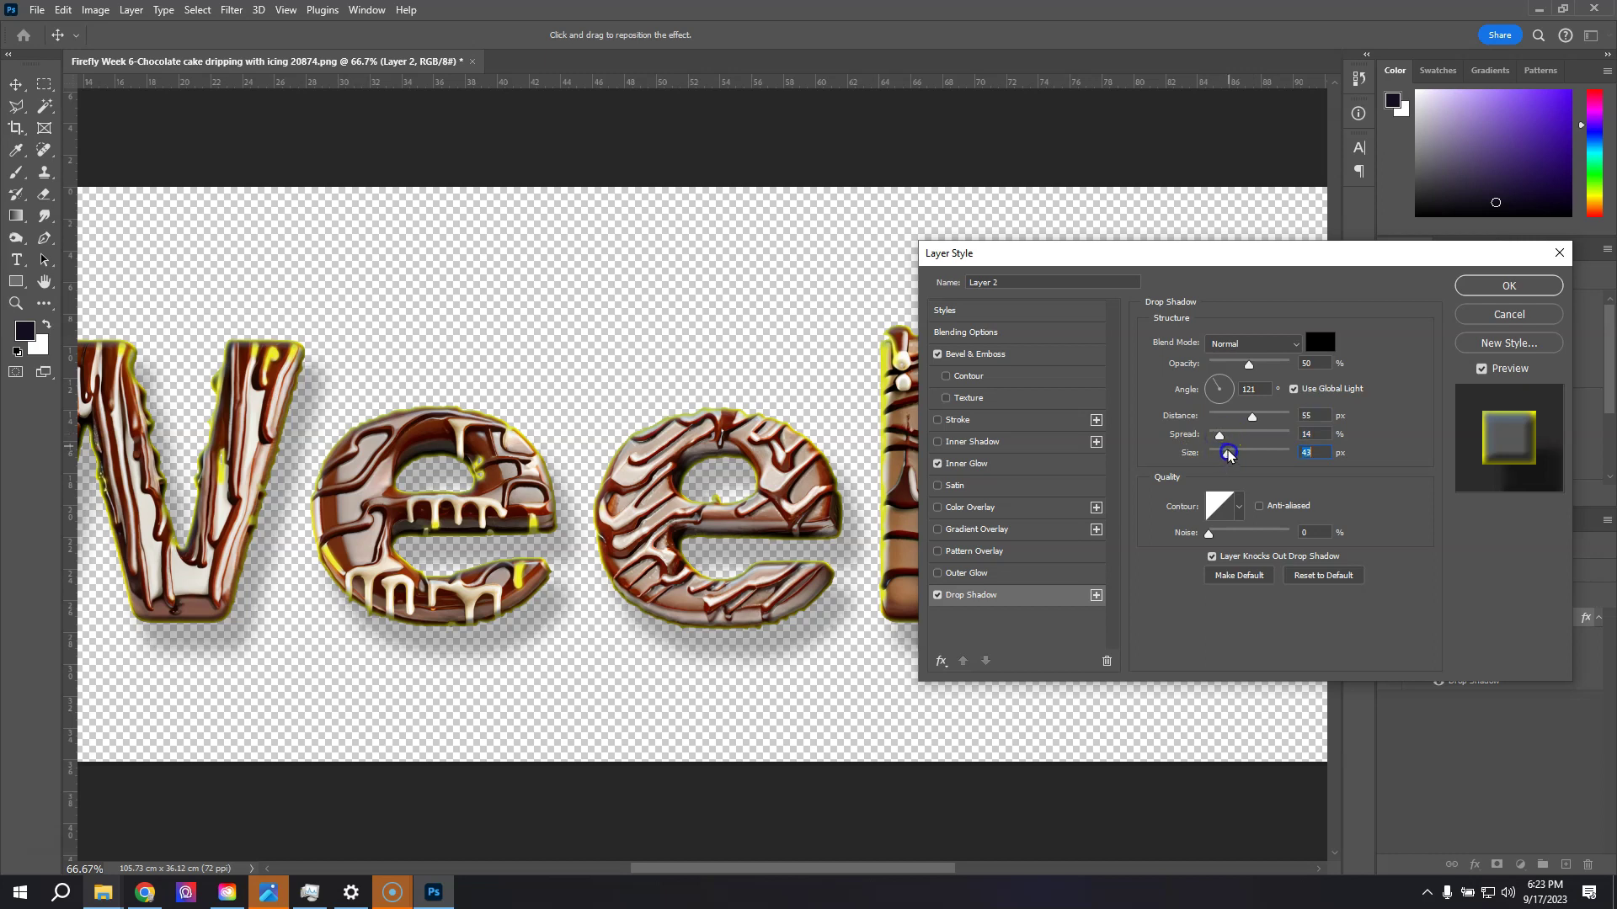
left_click_drag(1247, 367, 1238, 372)
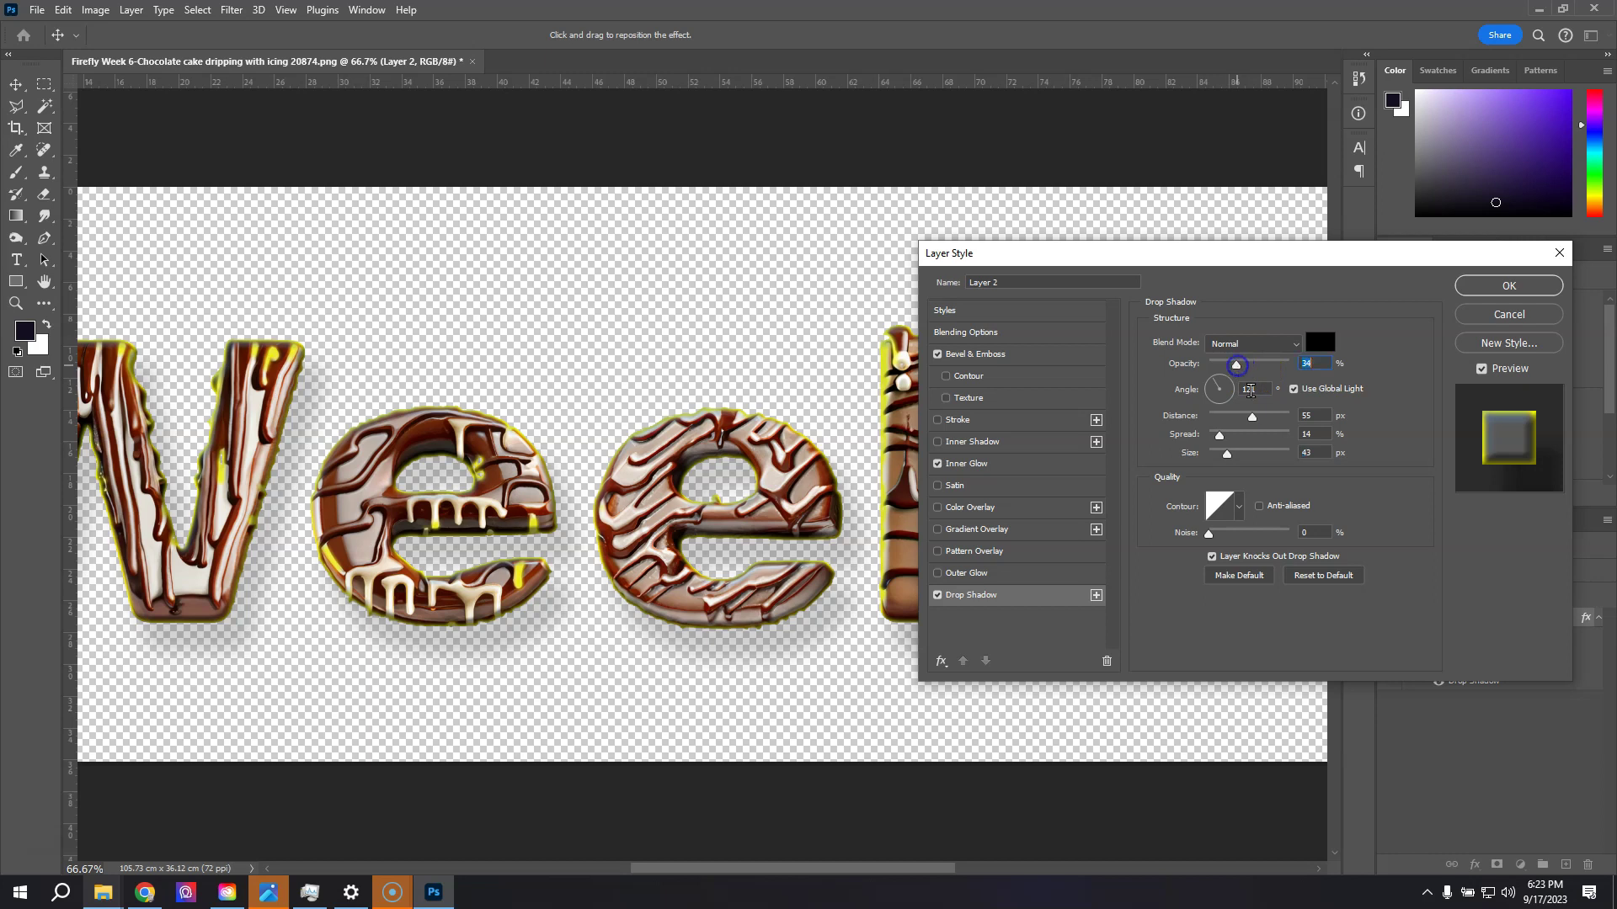
left_click(1513, 286)
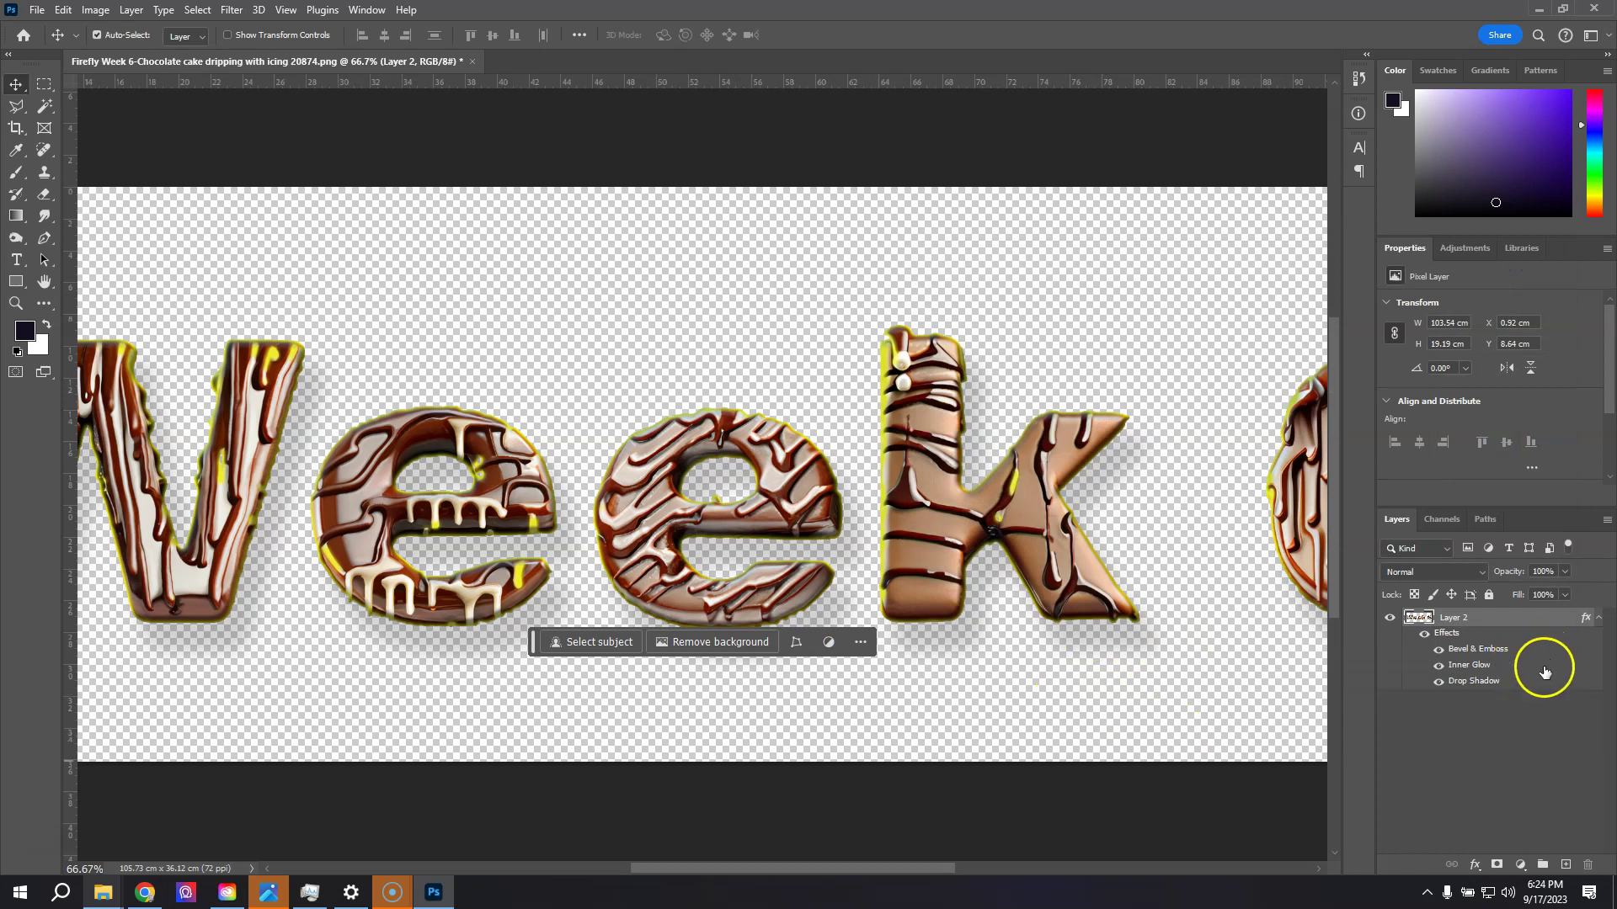
- Add a new Layer 3 below Layer 2, fill it white with the Paint Bucket, and zoom to fit
left_click(1565, 866)
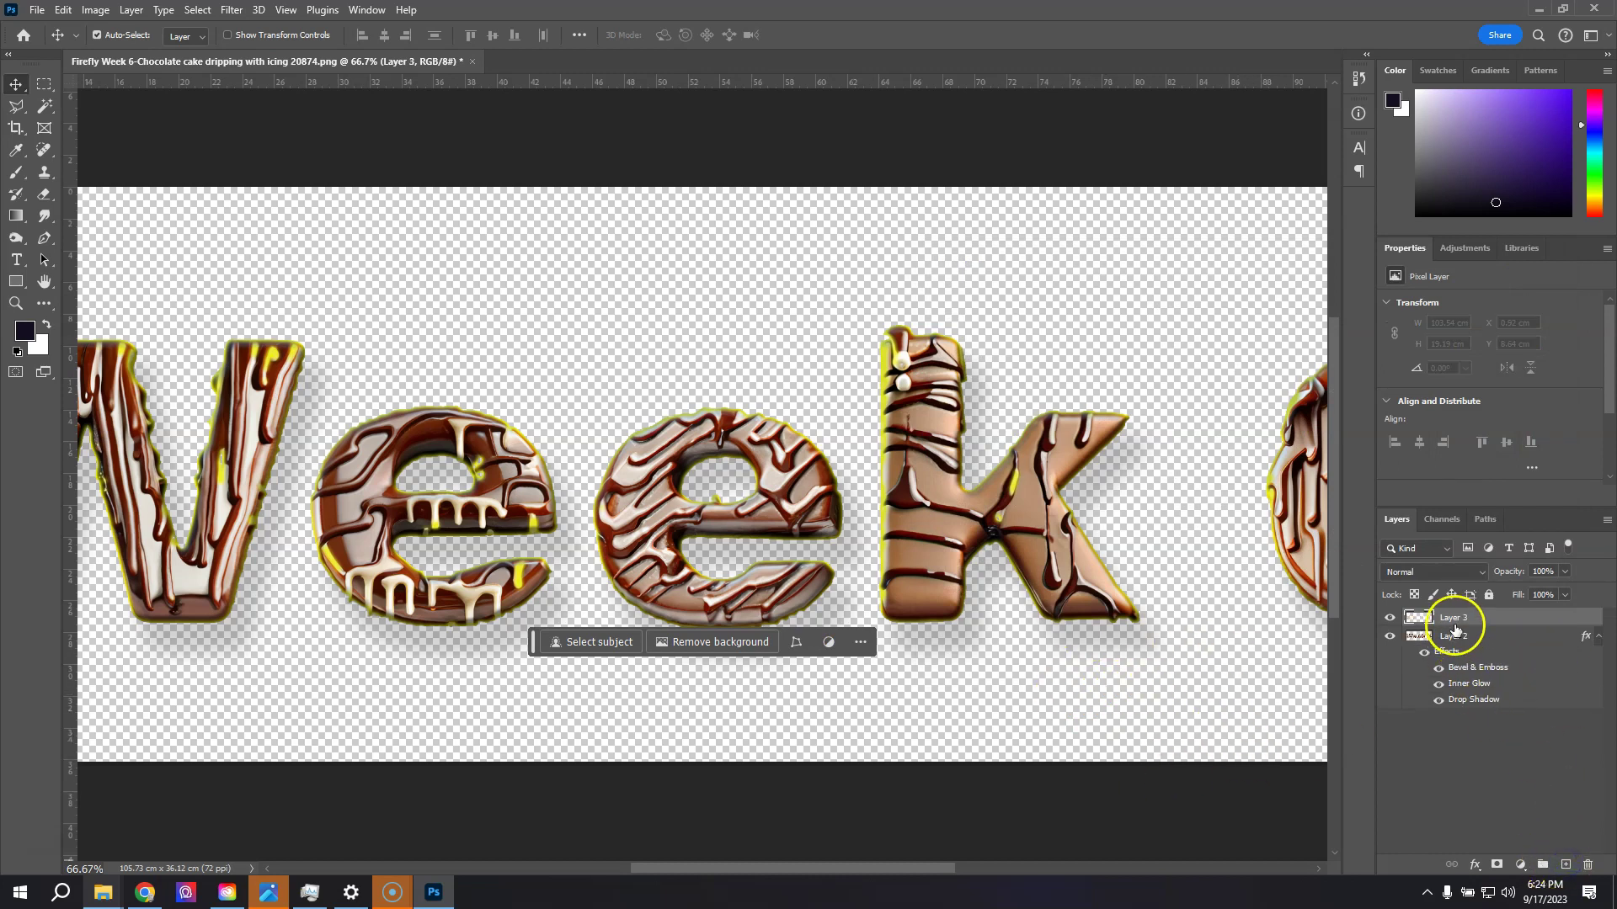
left_click_drag(1445, 622, 1449, 707)
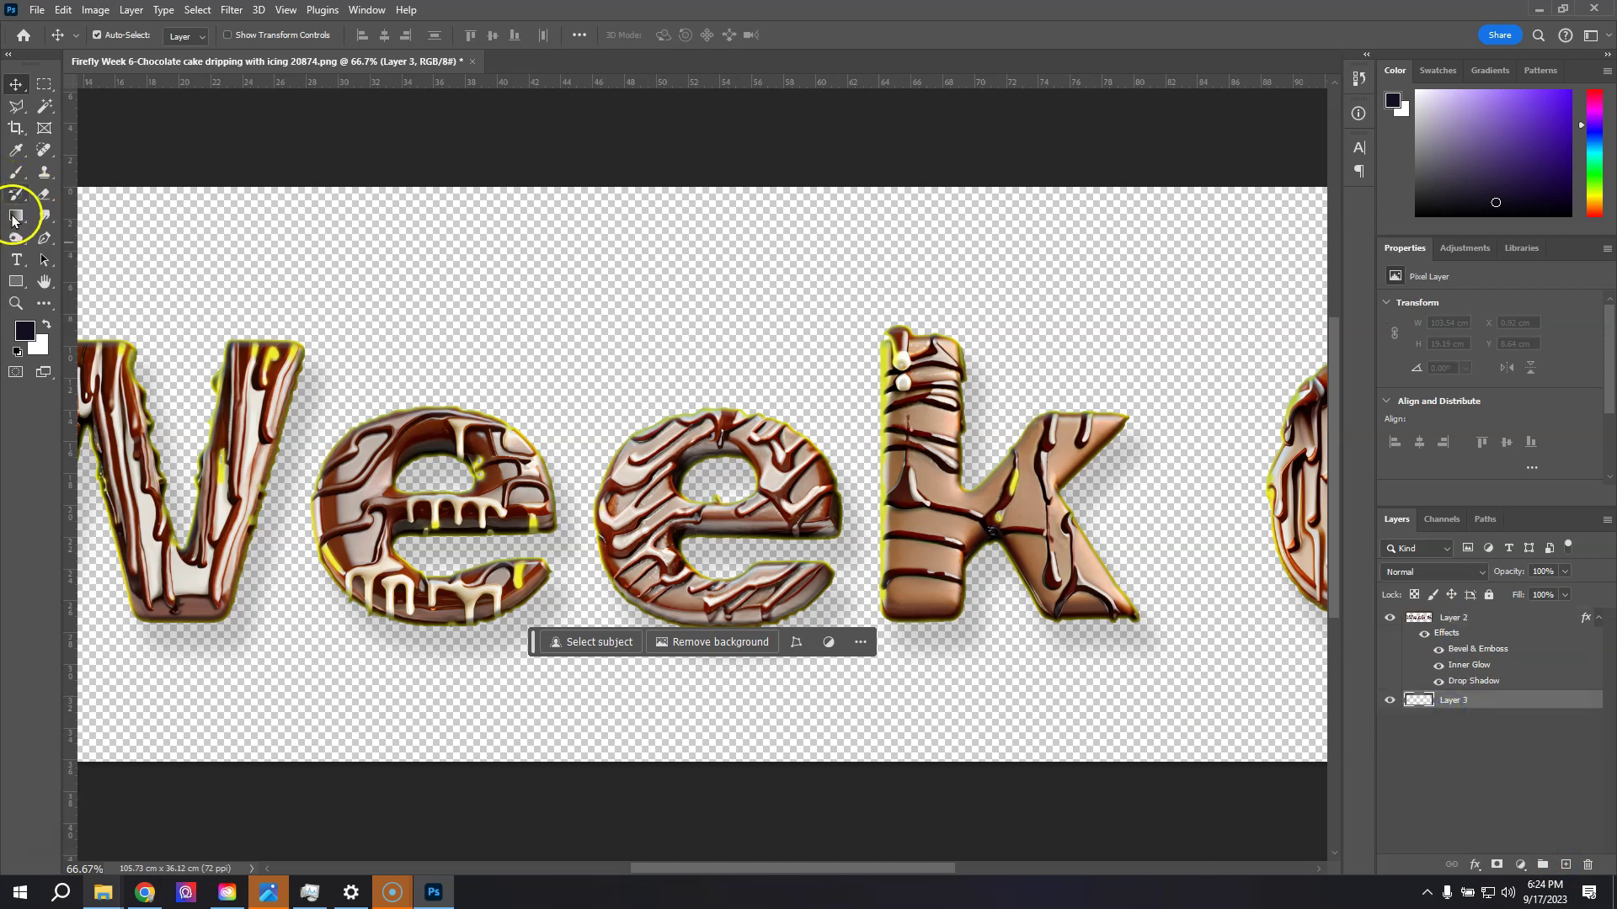
left_click_drag(16, 216, 81, 231)
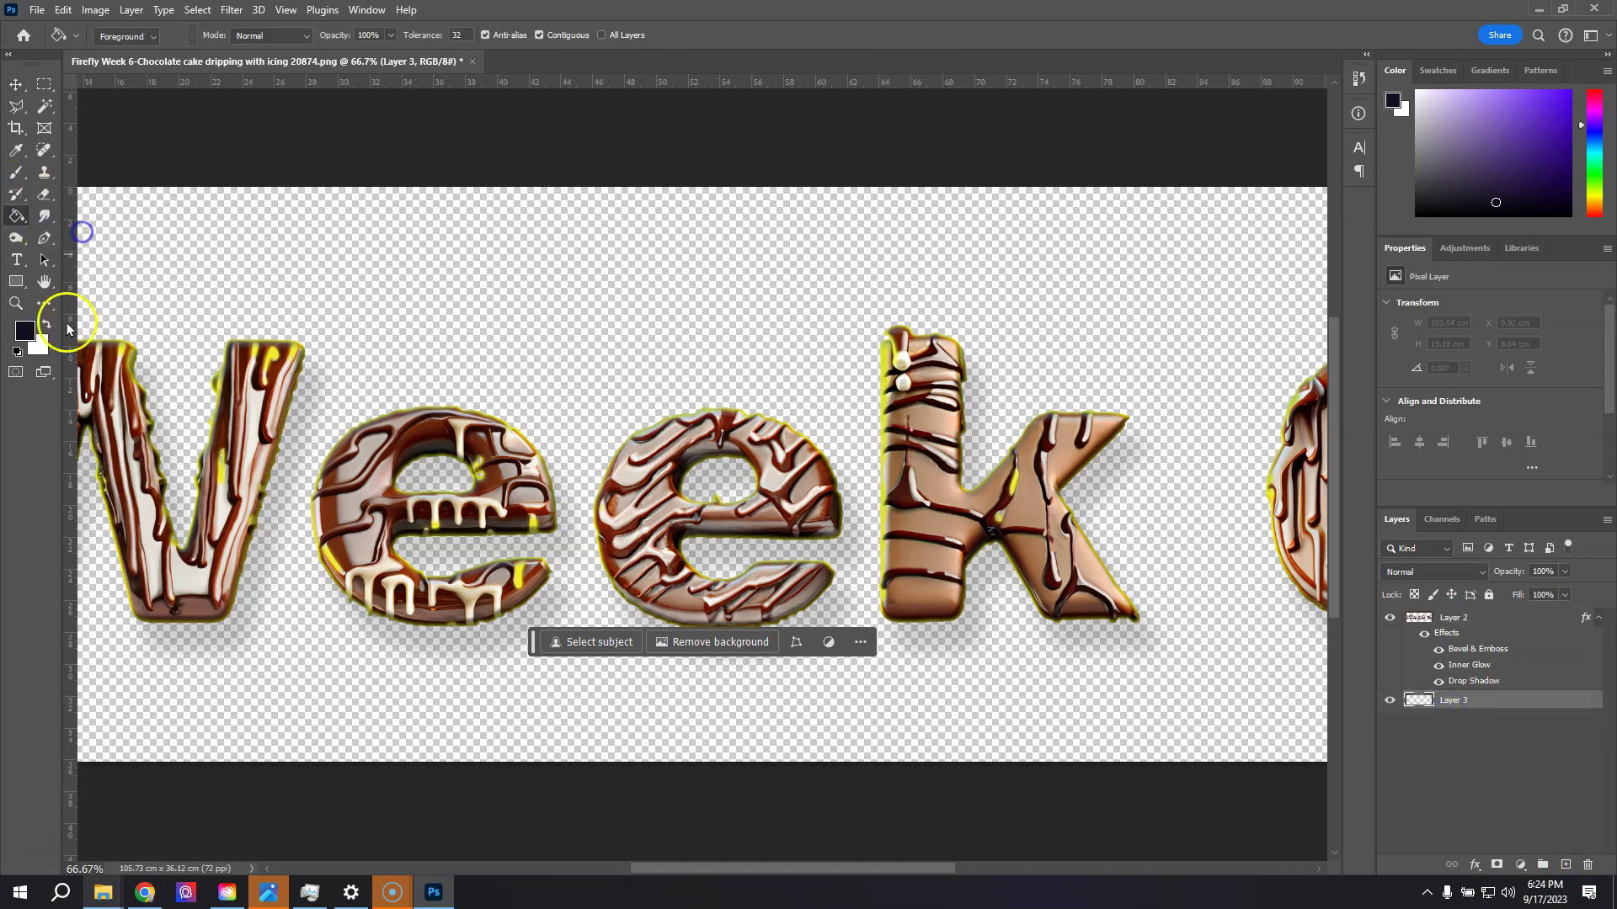
left_click(46, 322)
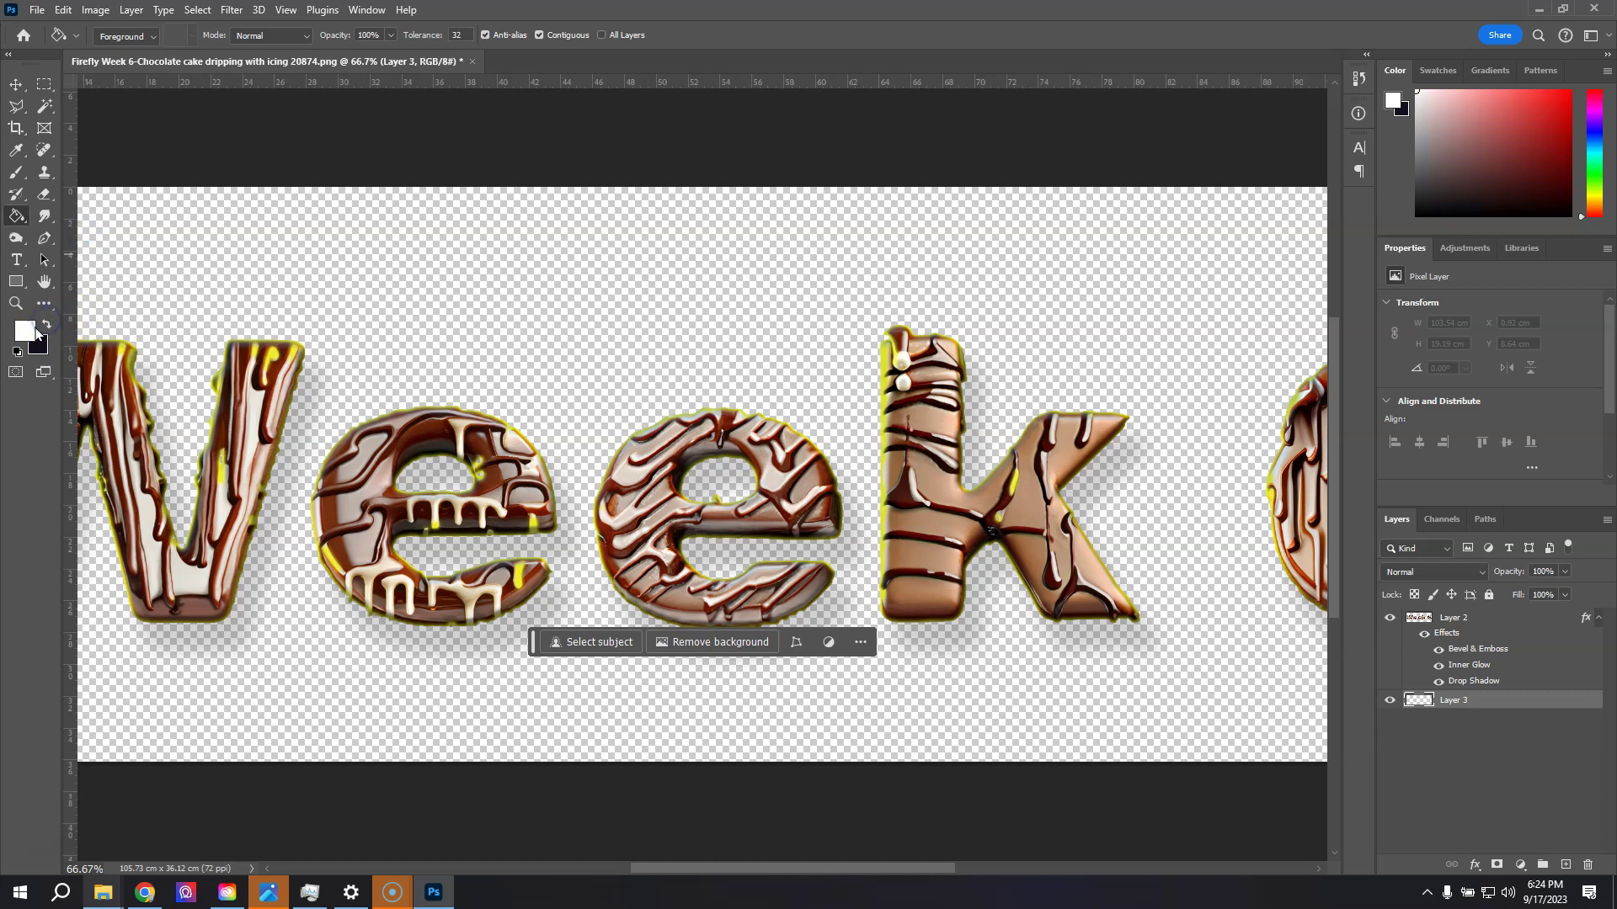
left_click(1076, 682)
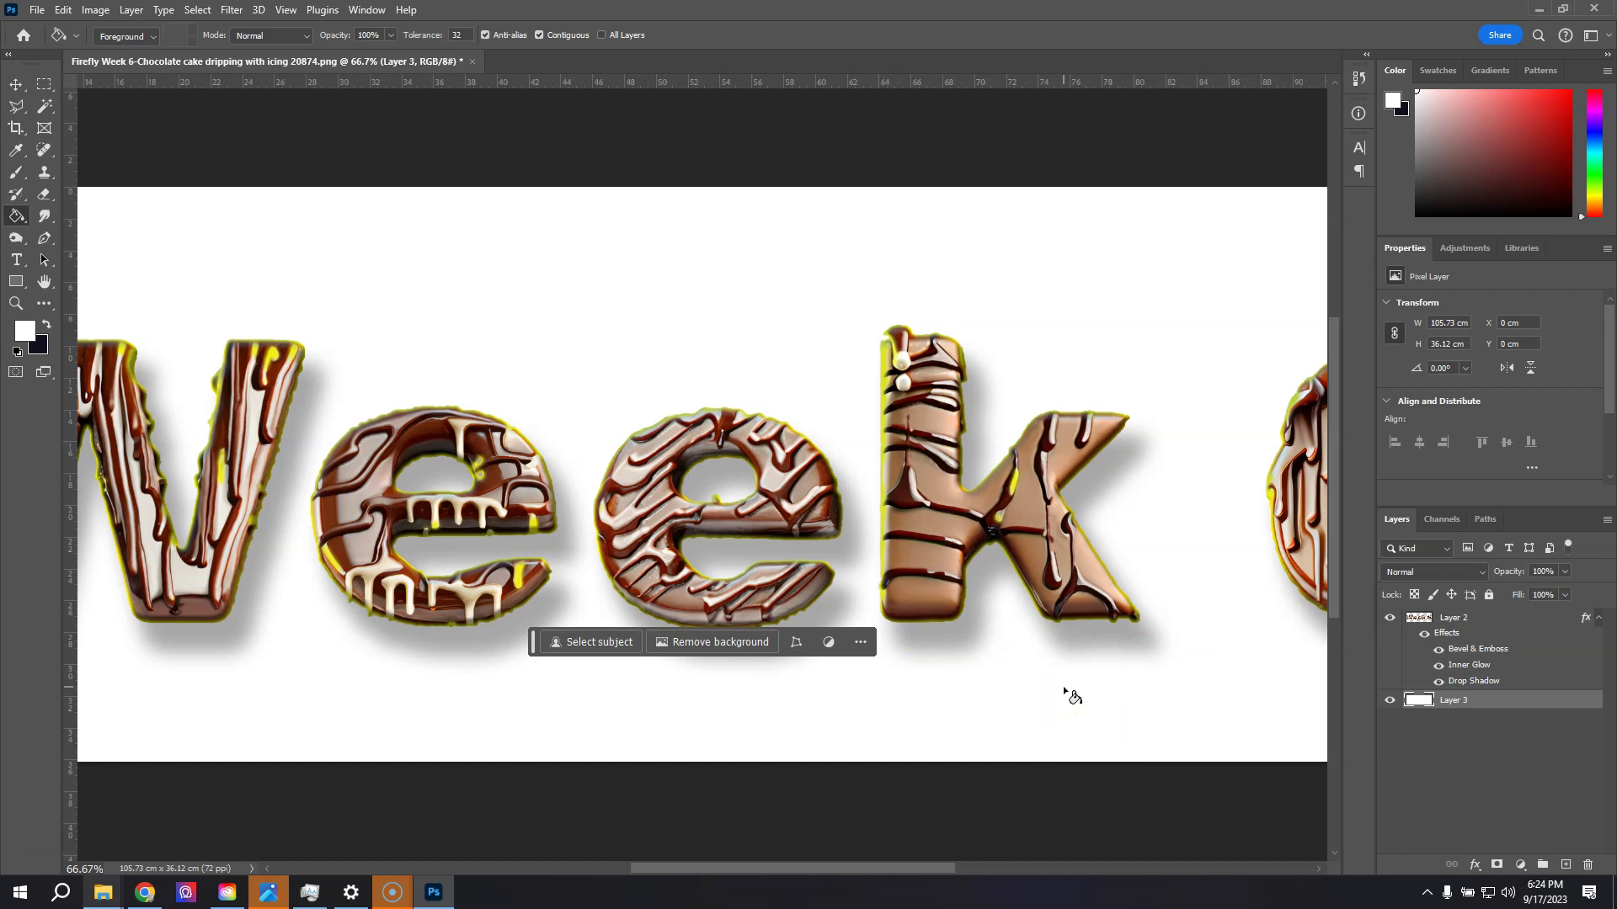
key("ctrl+0")
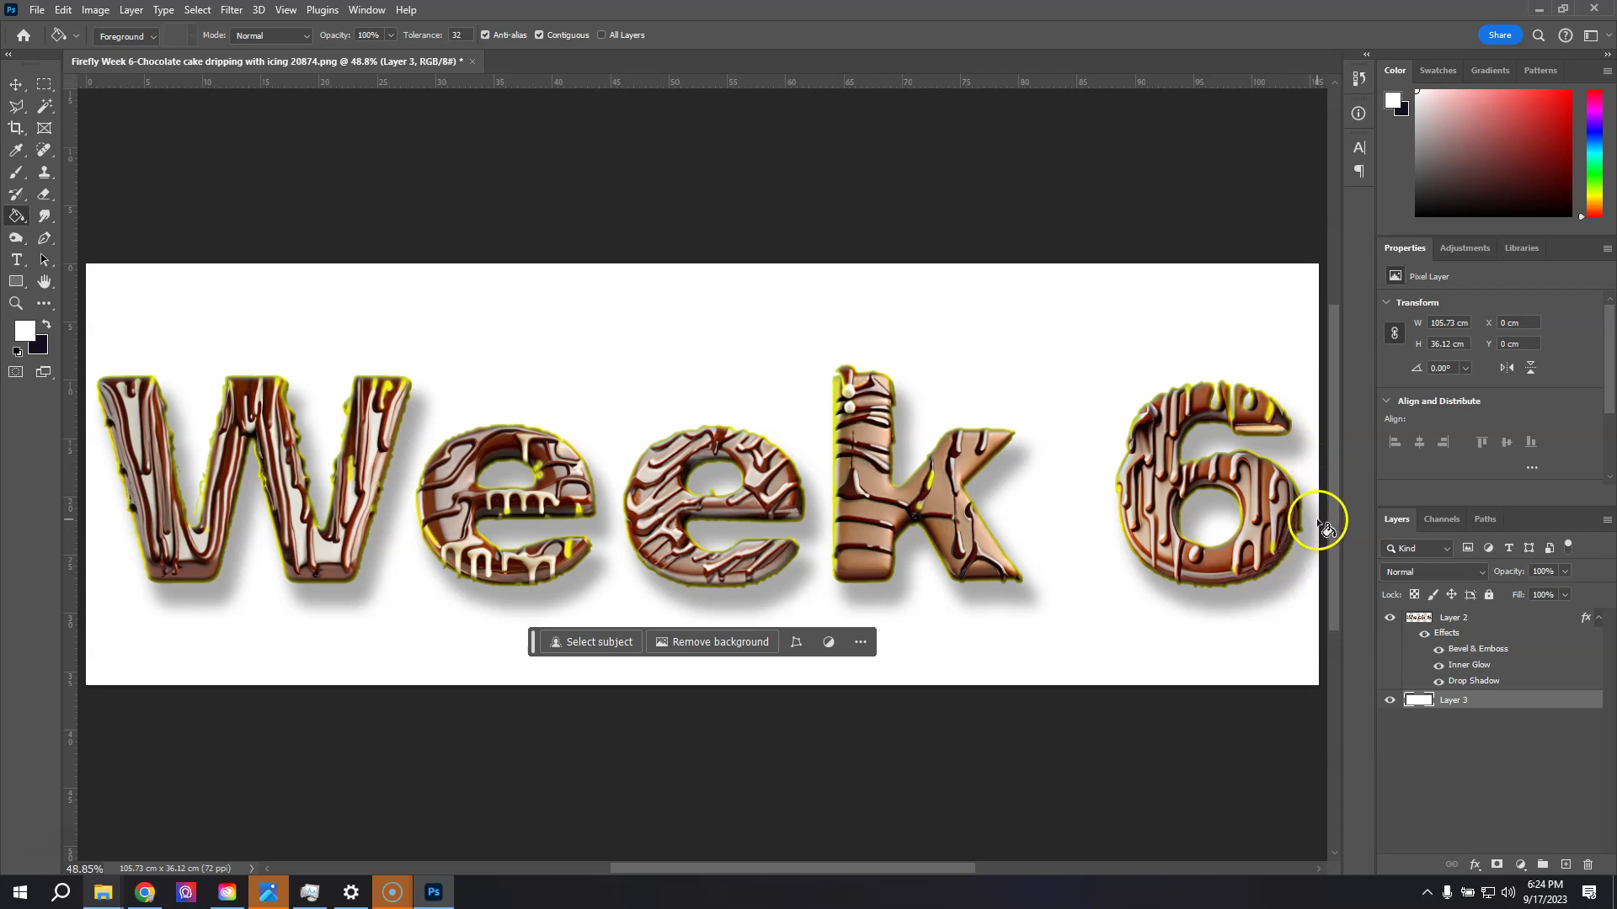
key("ctrl+minus")
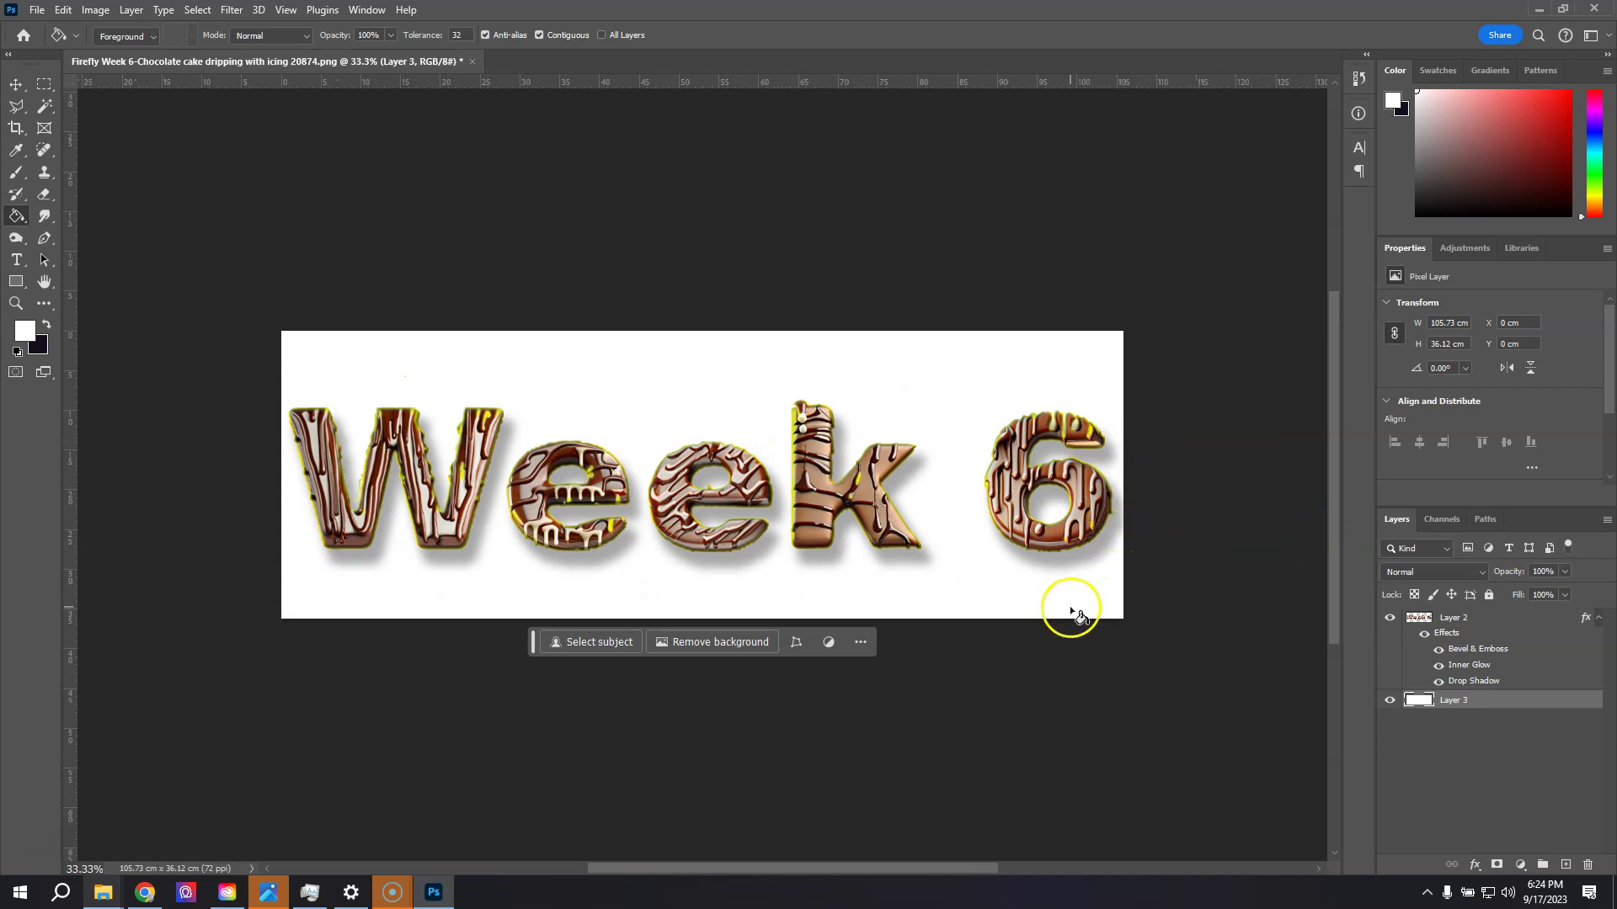
- Crop outward on both sides to fit the whole header, then delete the white Layer 3
left_click(16, 128)
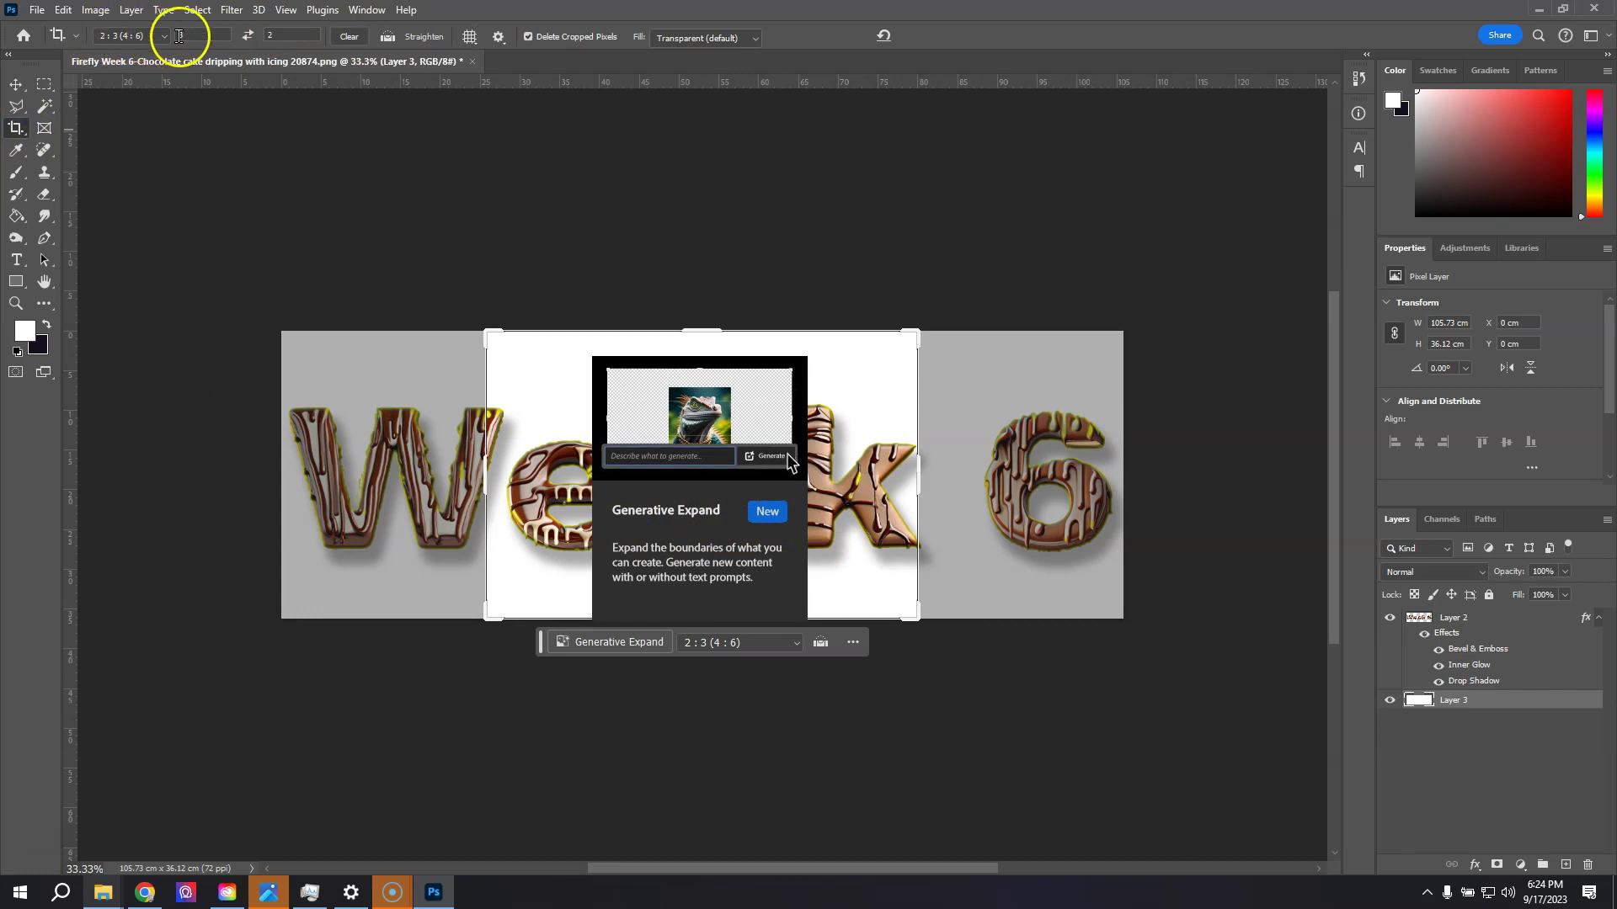
left_click(350, 38)
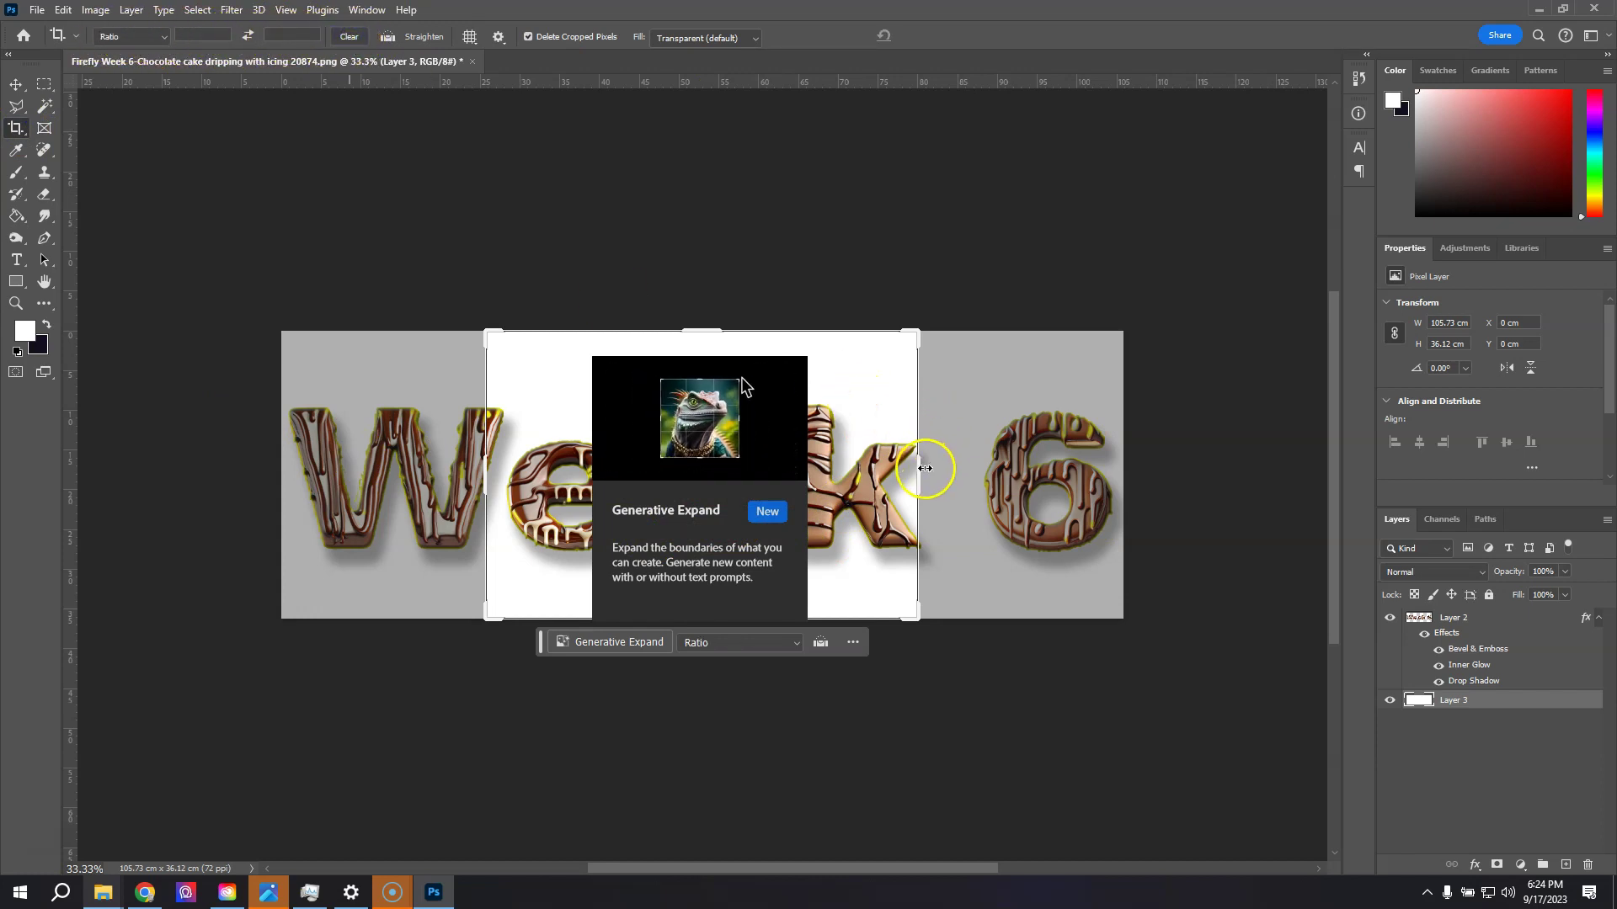
left_click_drag(920, 474, 1027, 474)
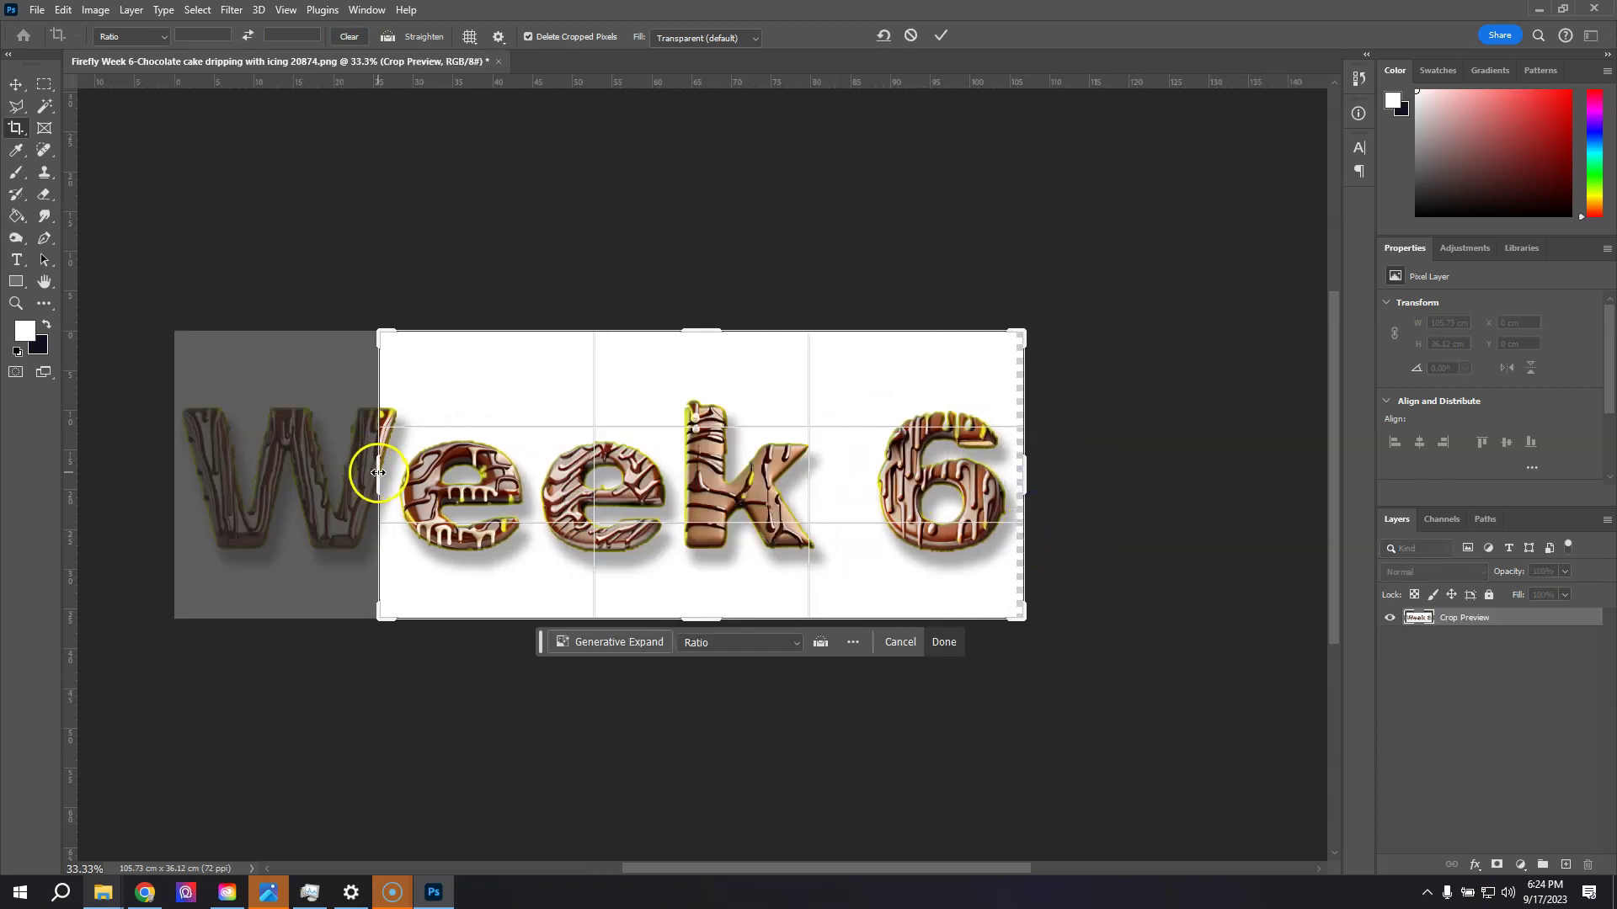
left_click_drag(378, 472, 278, 467)
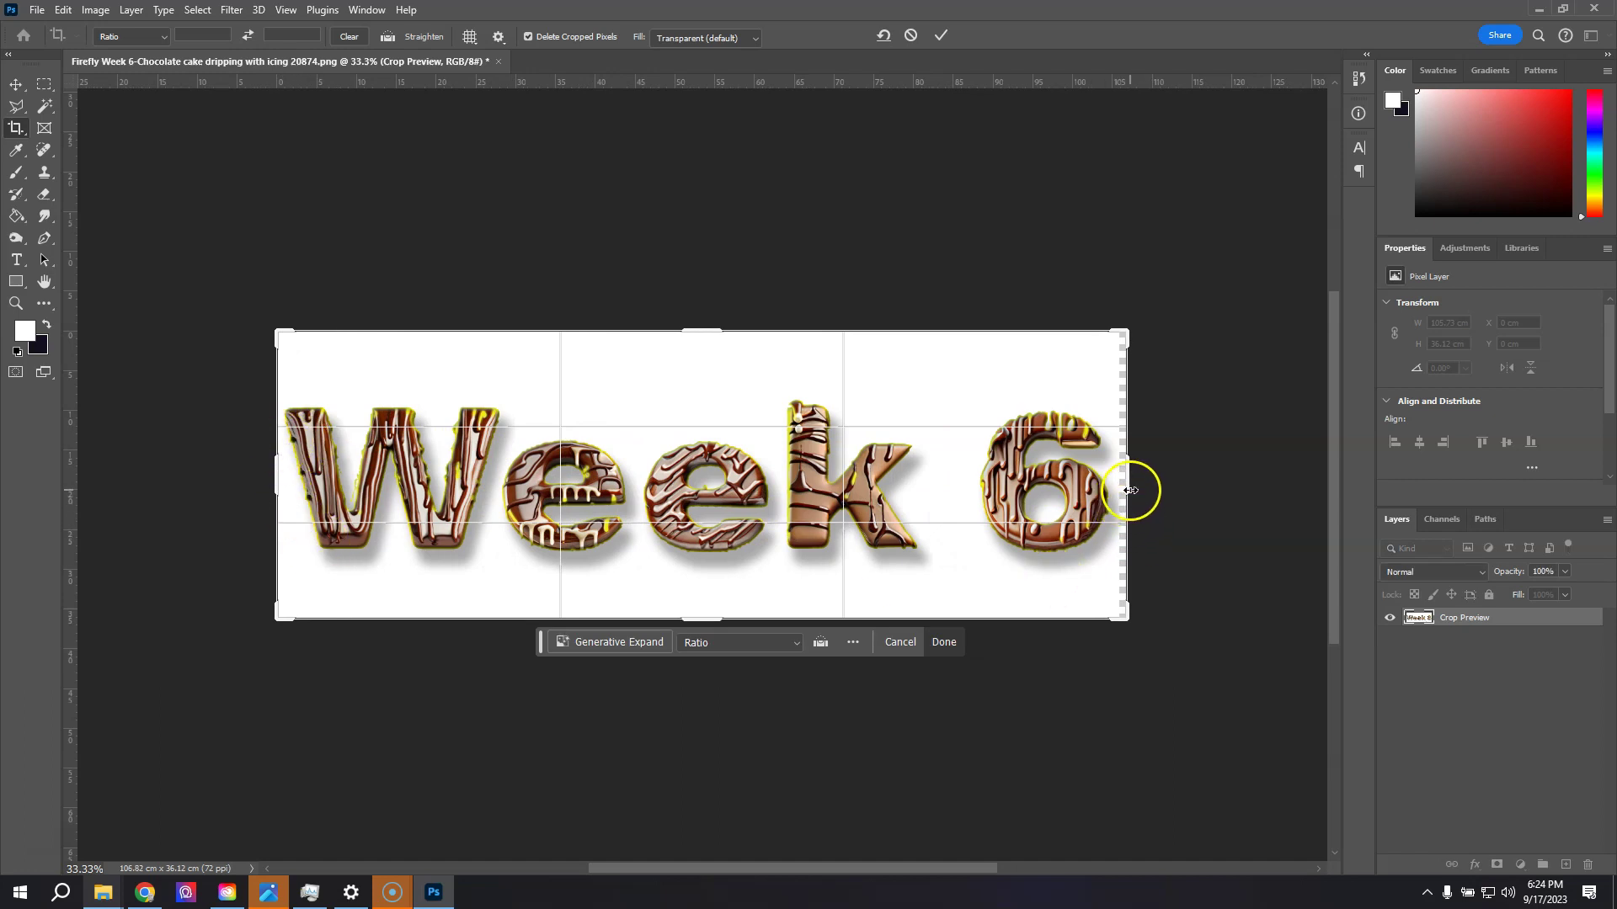
left_click_drag(1131, 490, 1129, 491)
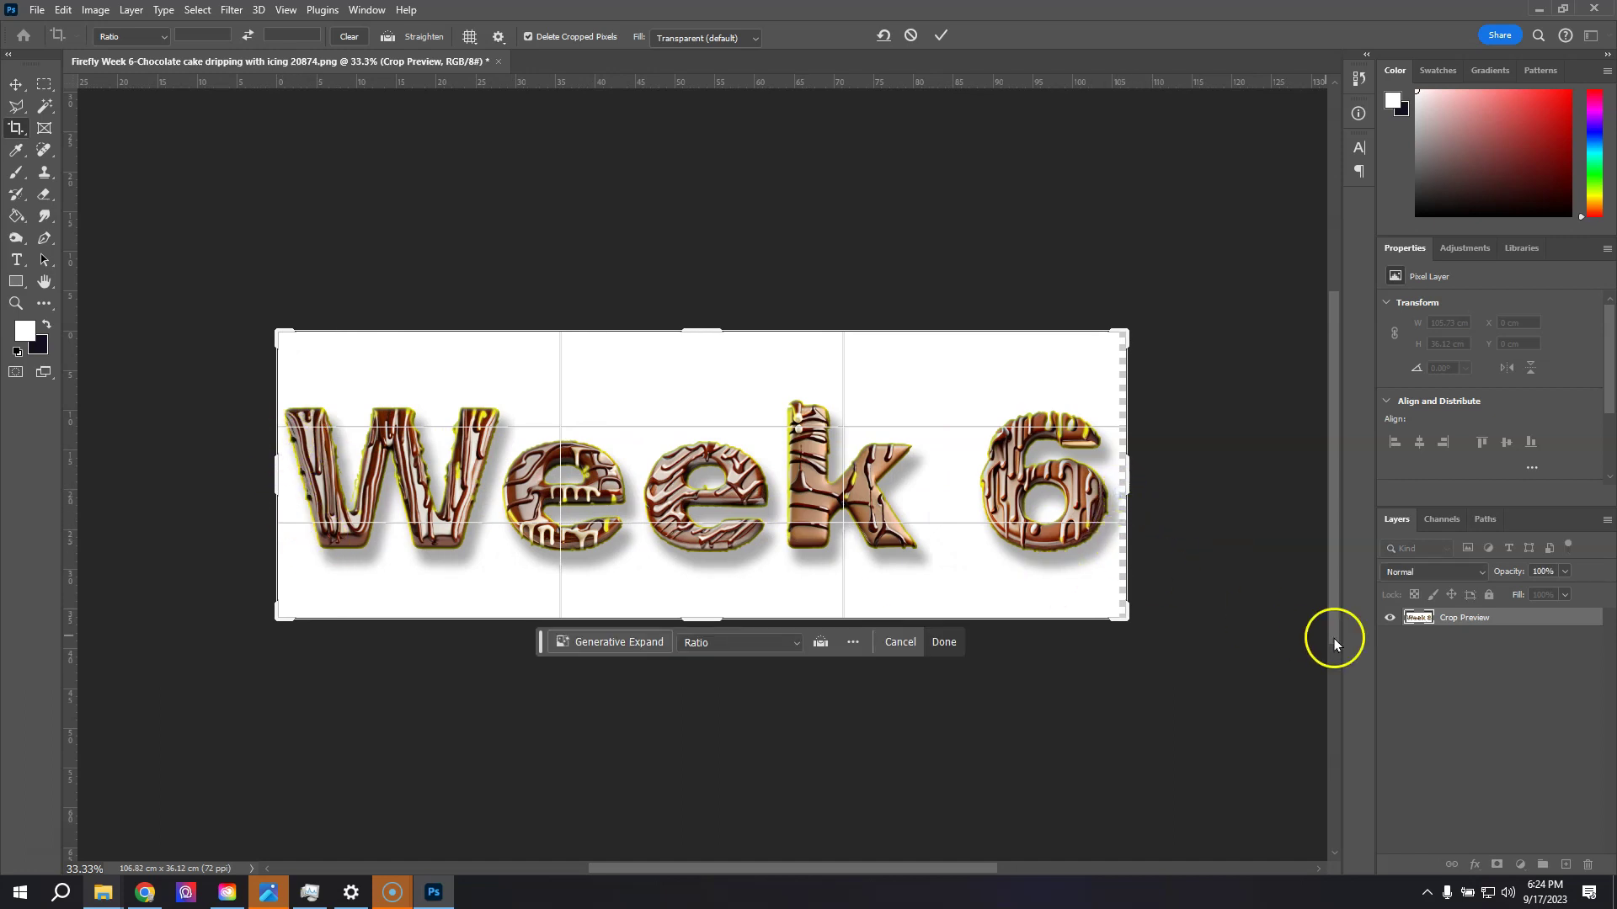
double_click(1452, 618)
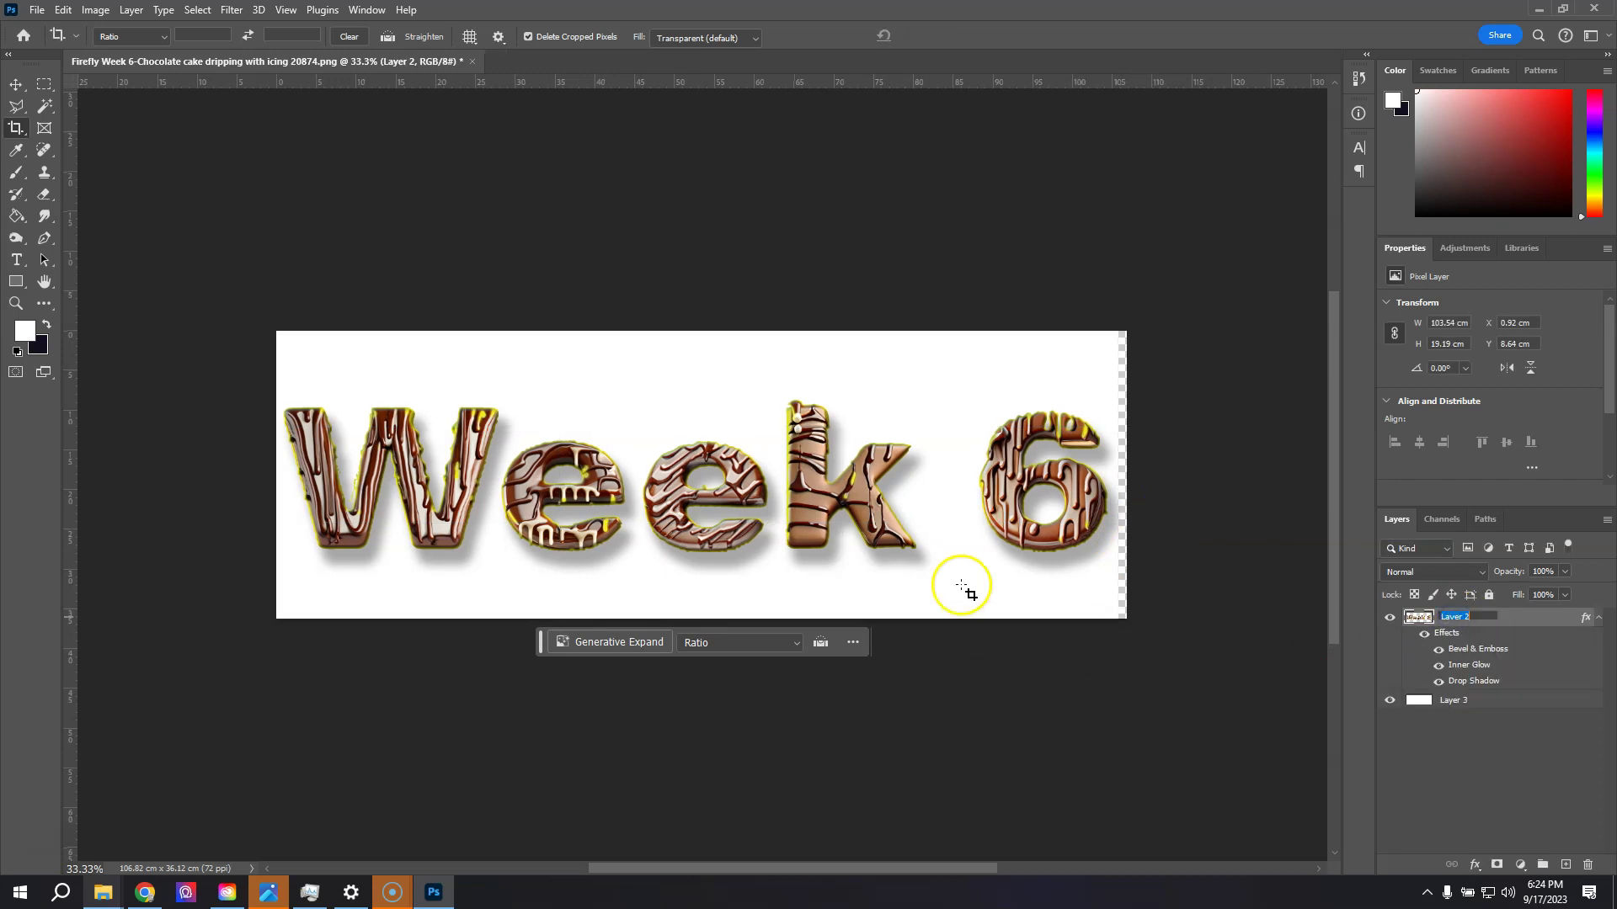
left_click(1387, 701)
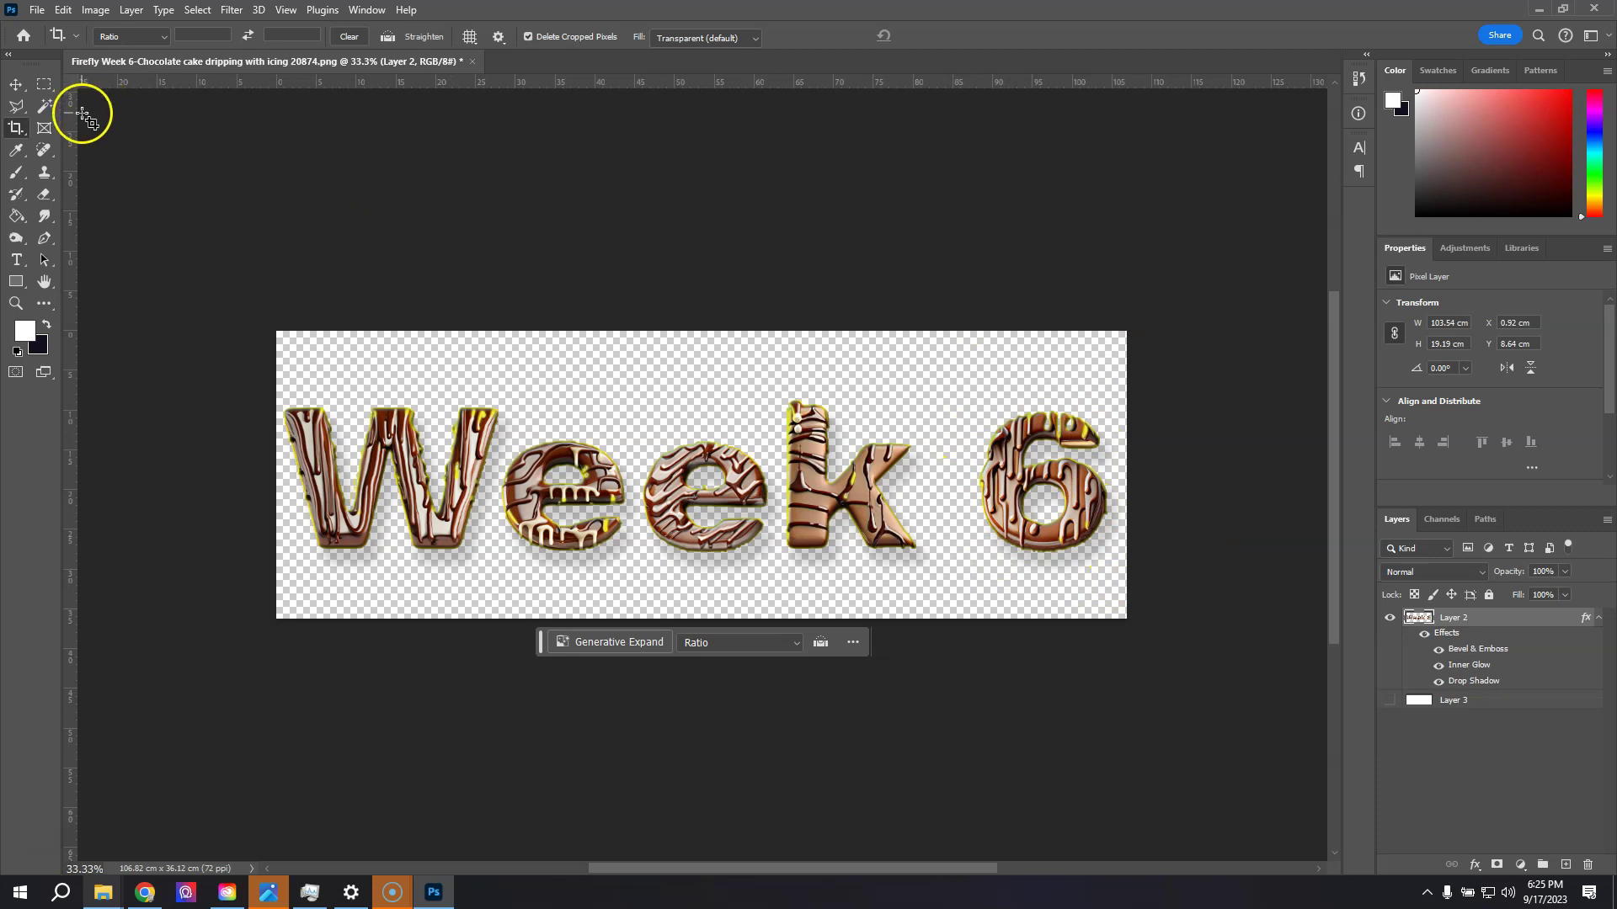
left_click_drag(1459, 707, 1588, 860)
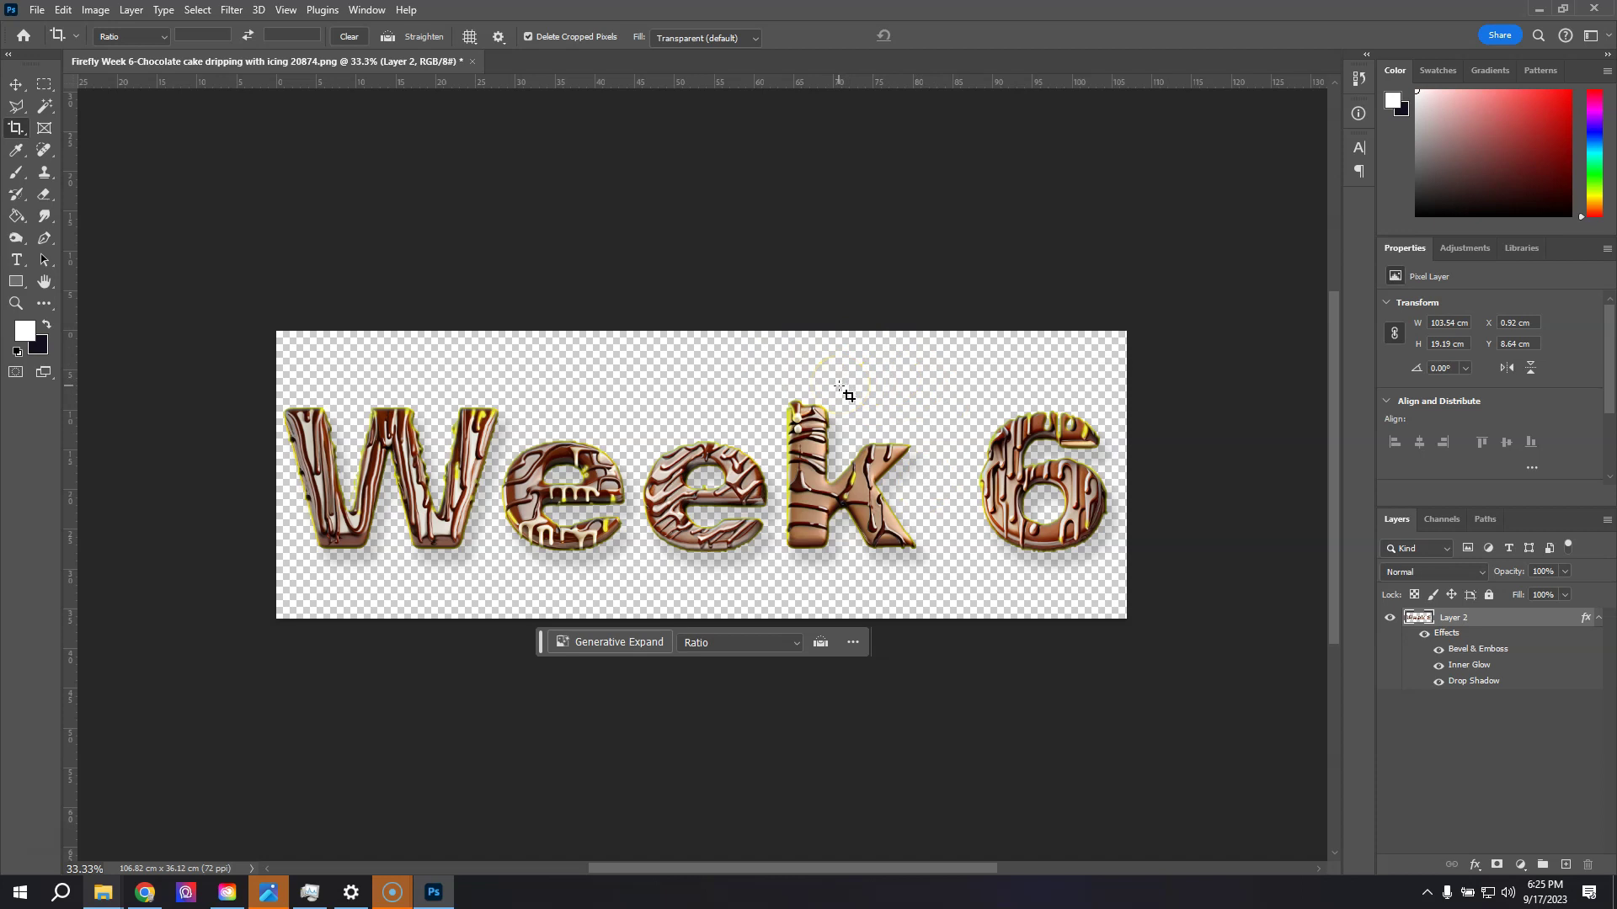
- Save as 'Firefly Week 6-Chocolate cake dripping with icing 20874.psd' in Photoshop PSD format
left_click(38, 12)
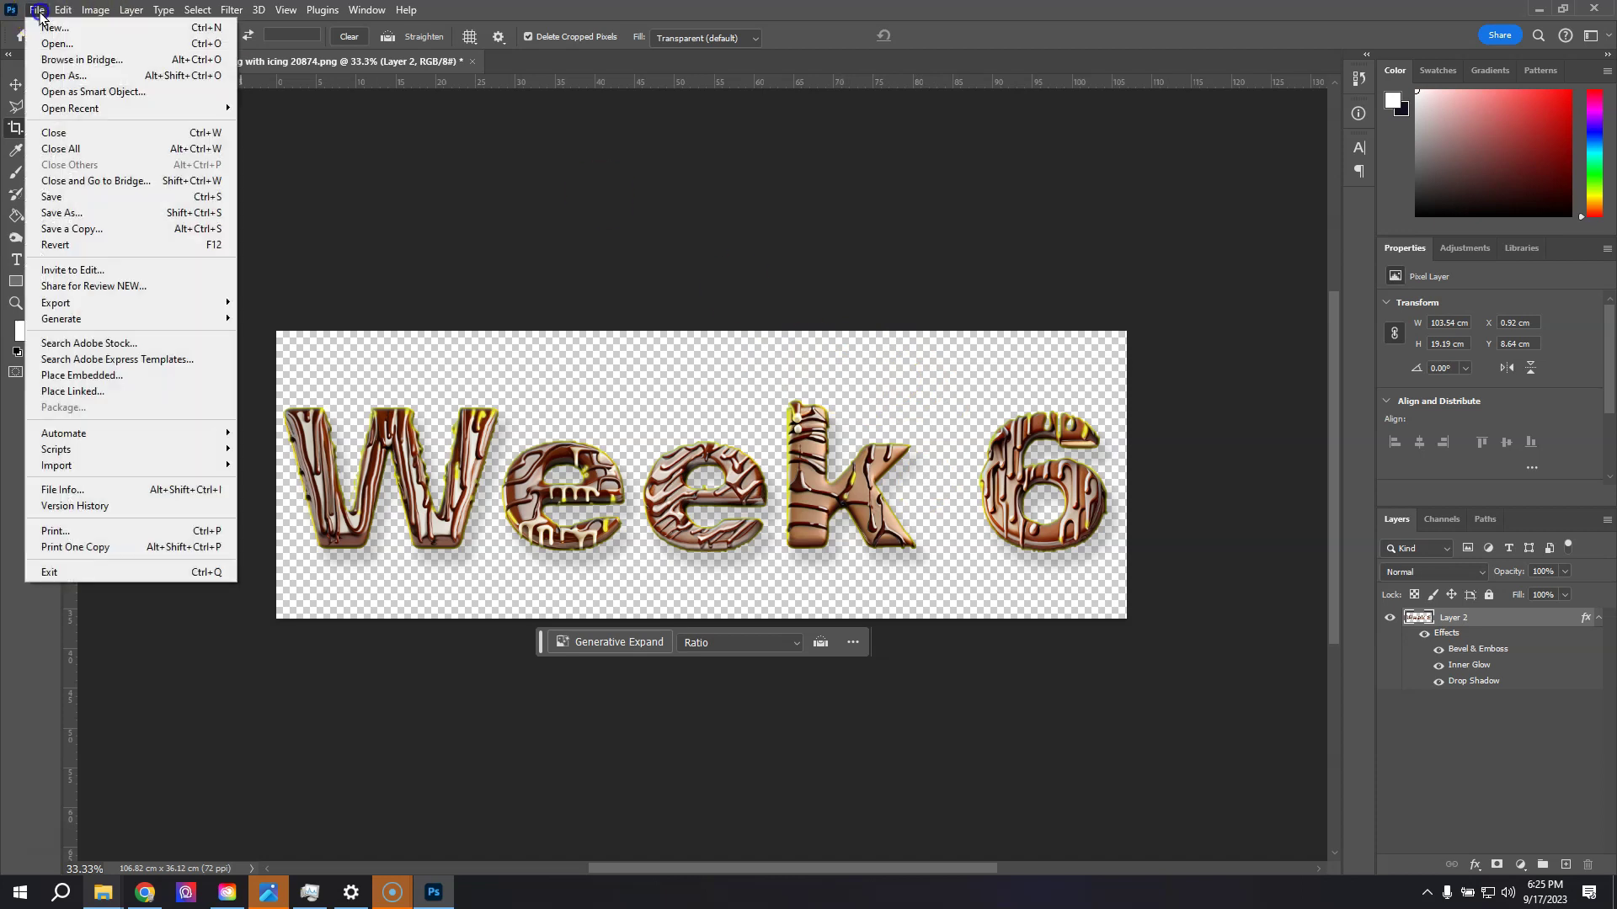
left_click(88, 214)
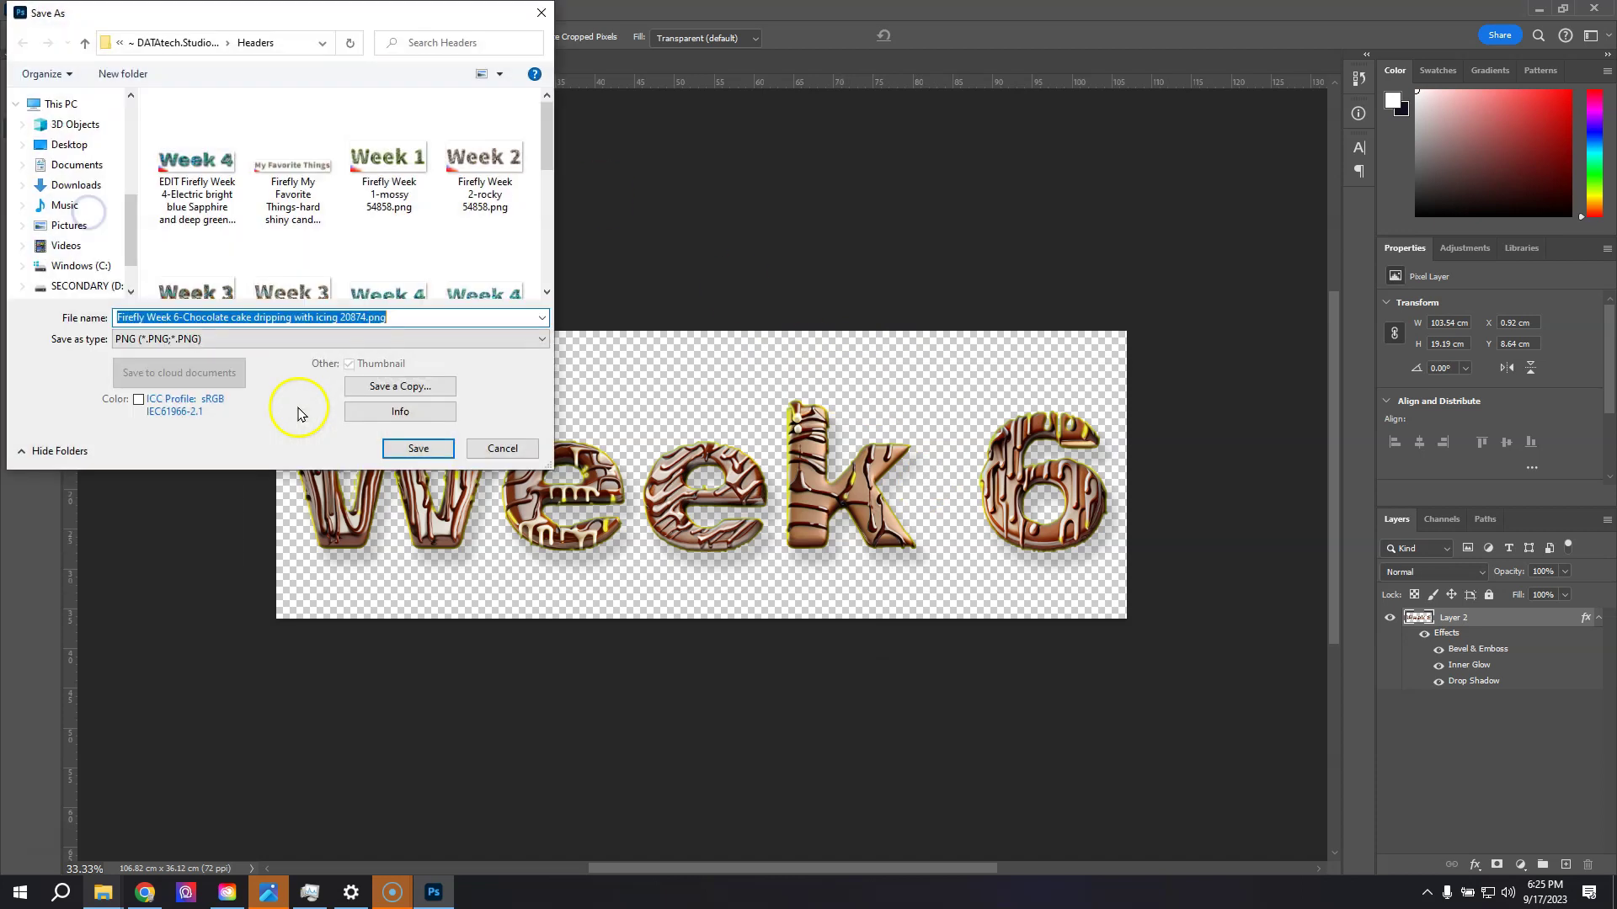
left_click(236, 343)
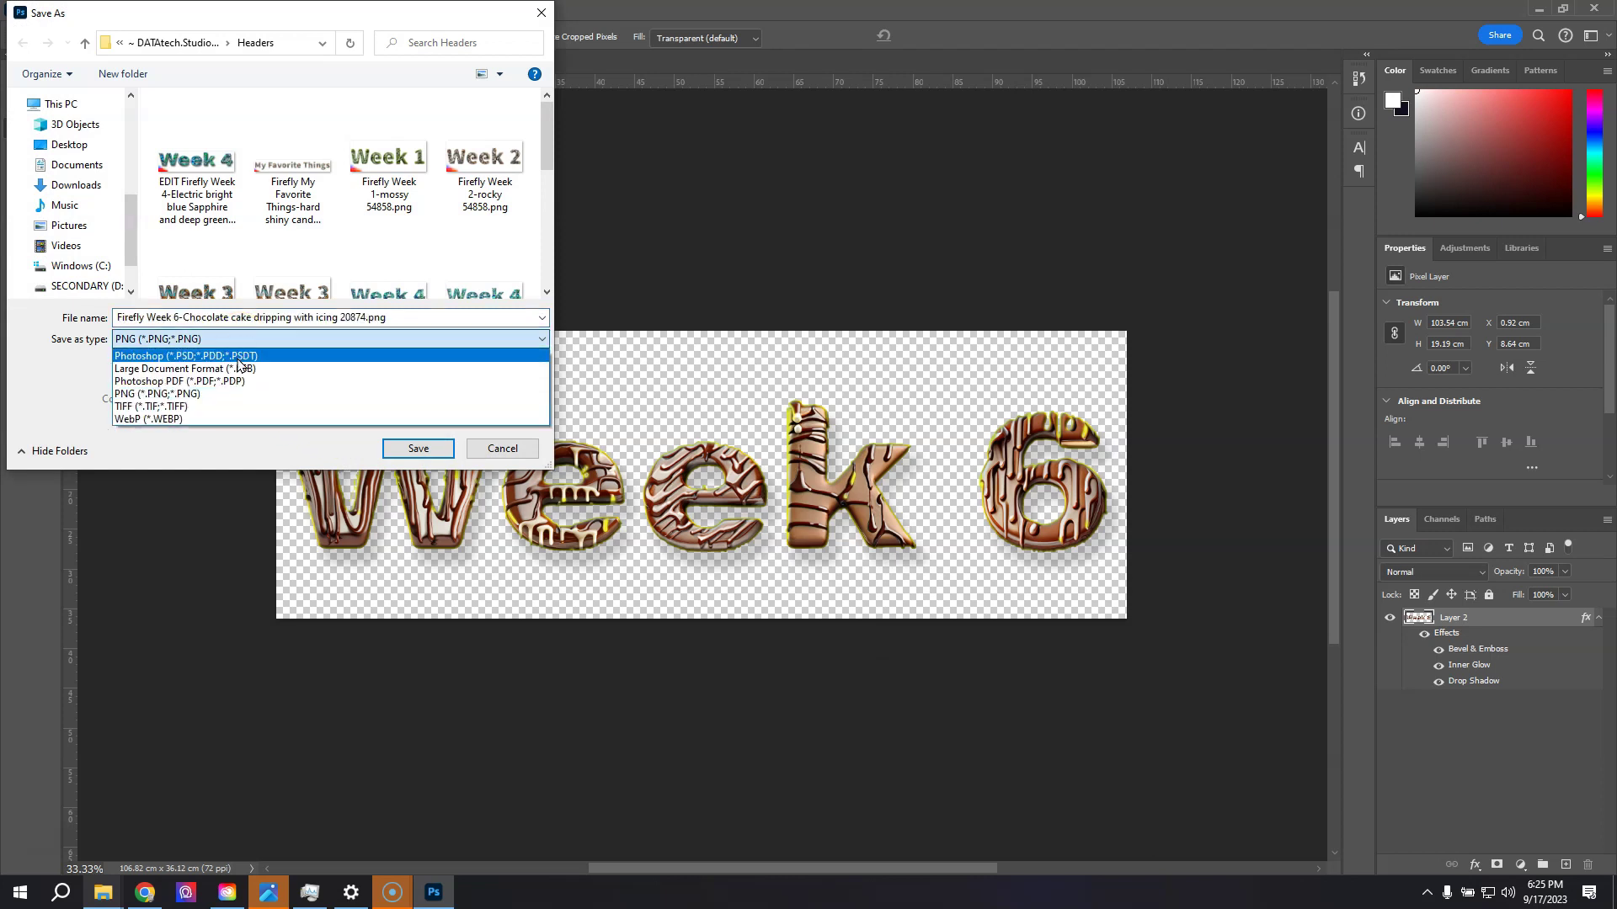
left_click(238, 360)
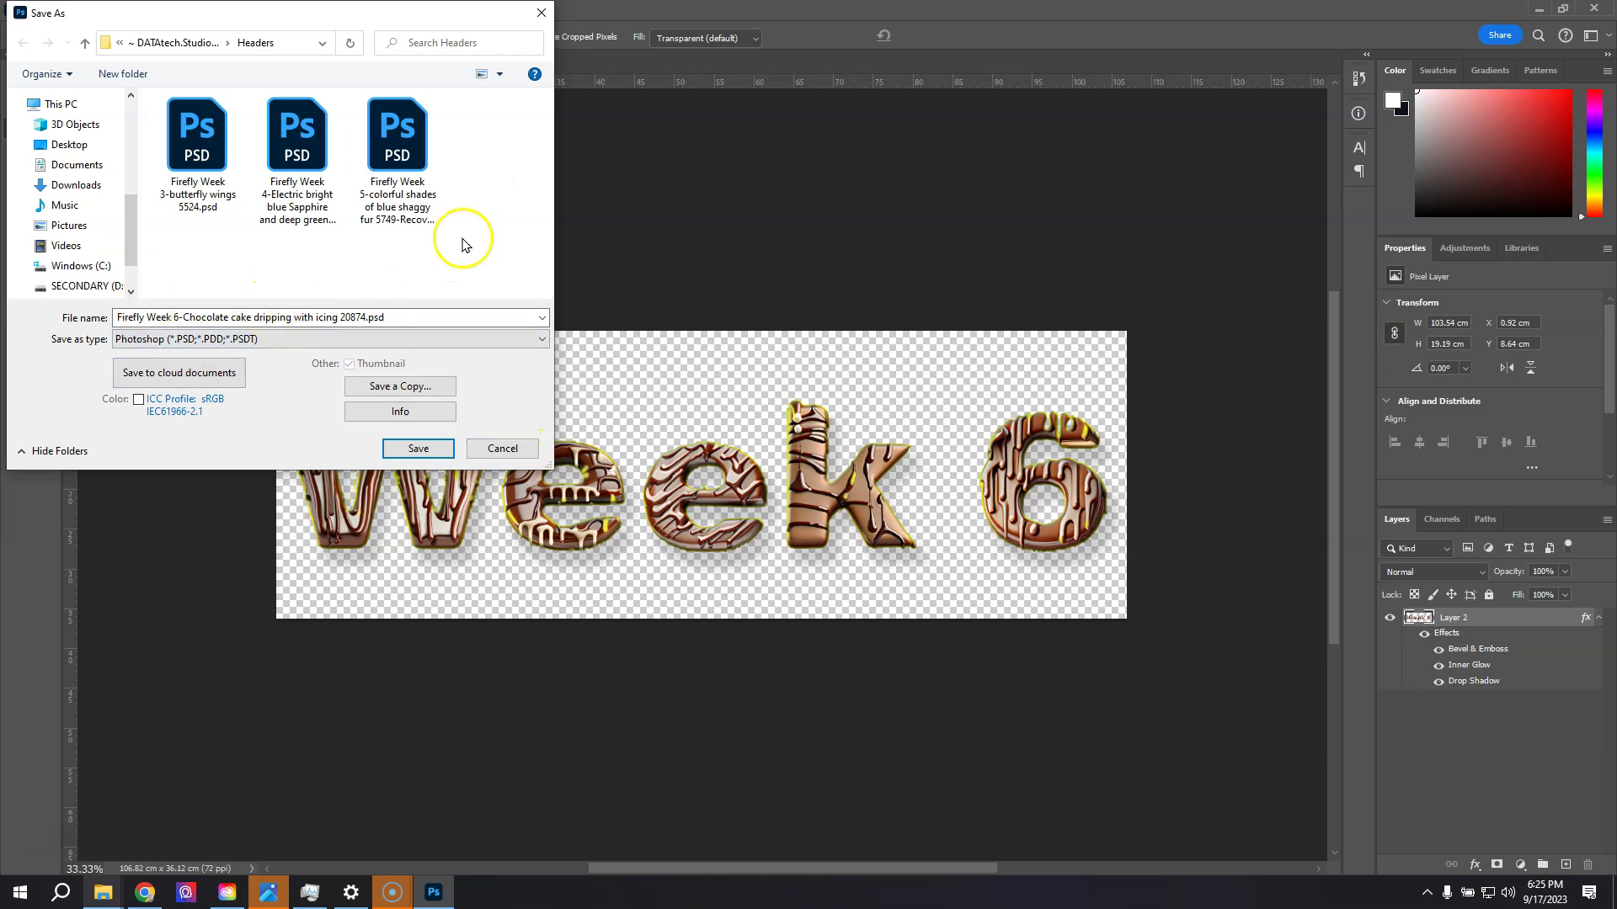
left_click(420, 437)
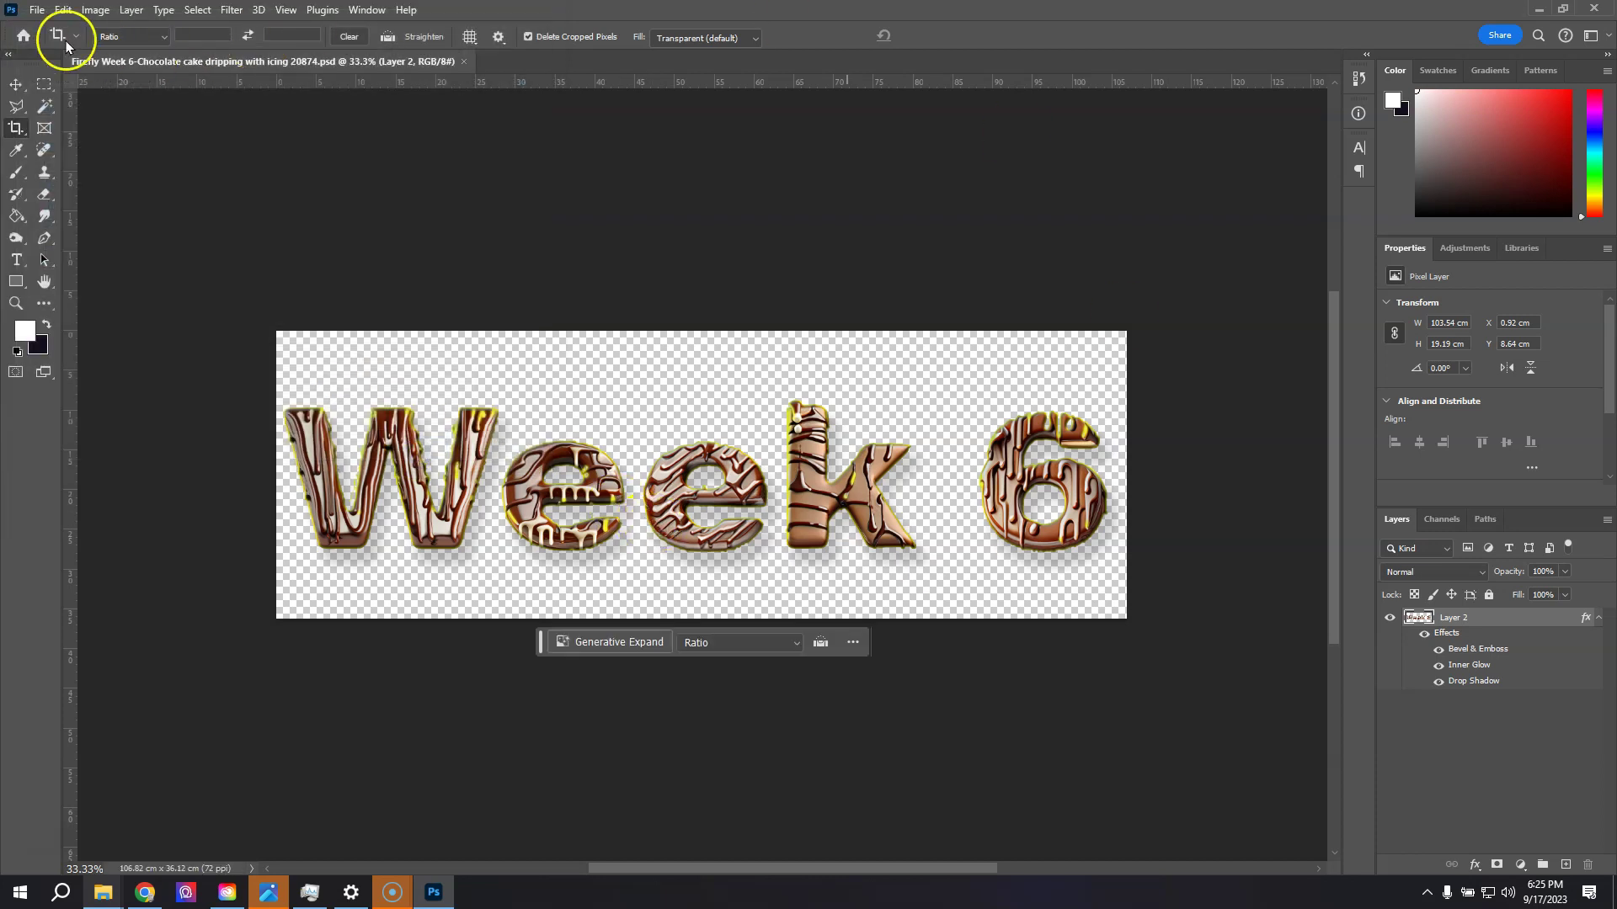
- Quick-export the transparent header as a PNG named Week 6.png into the Headers folder
left_click(37, 9)
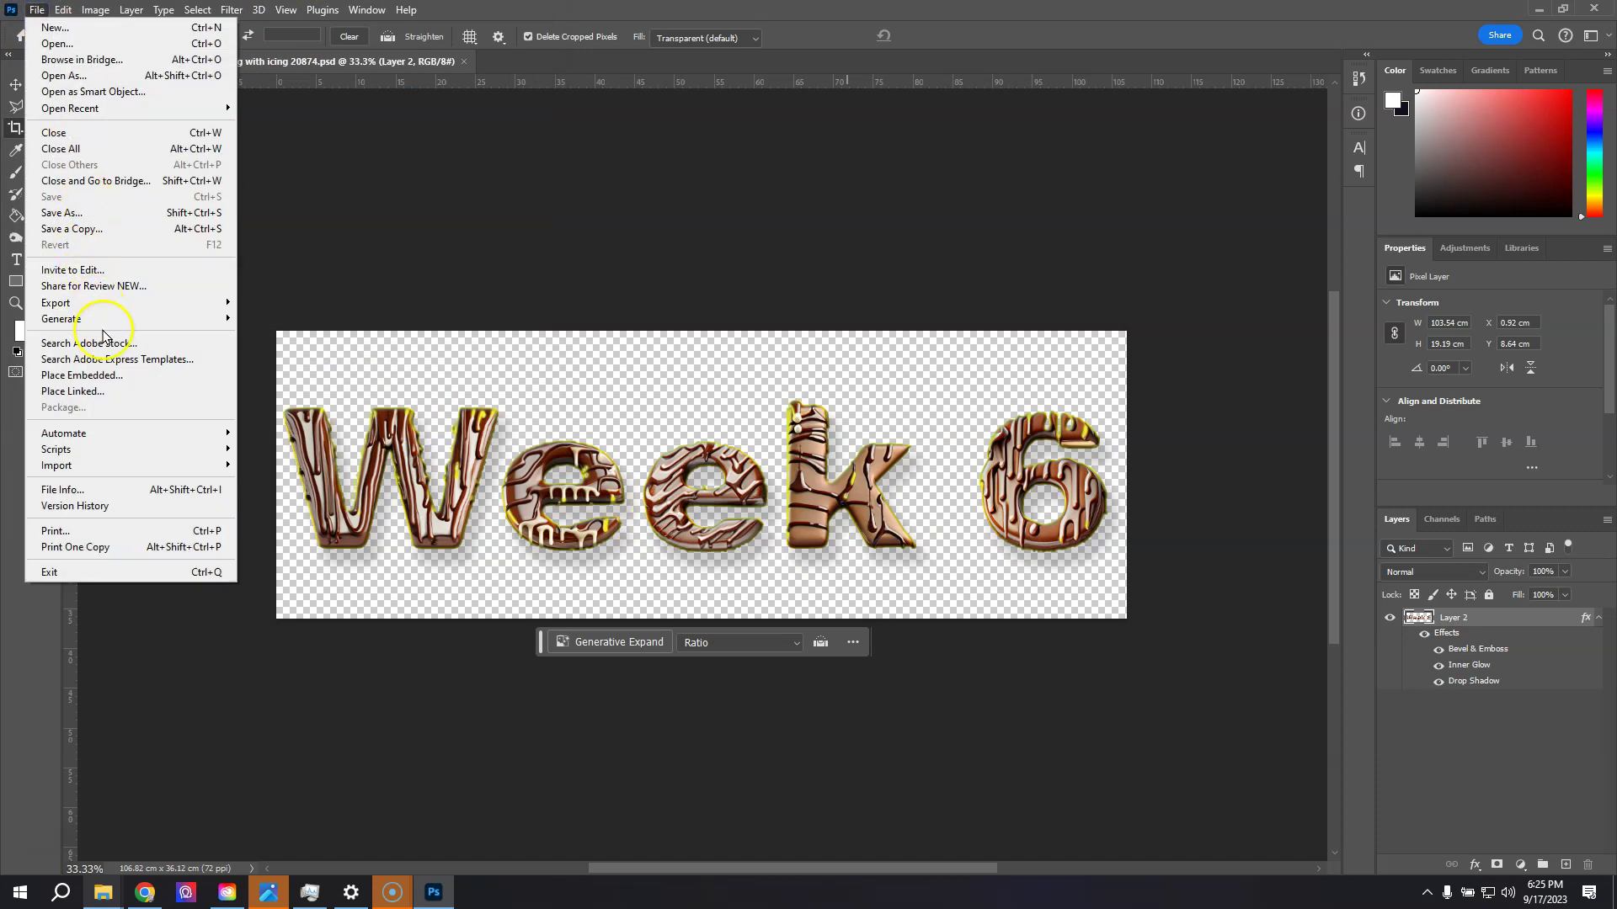
left_click(104, 302)
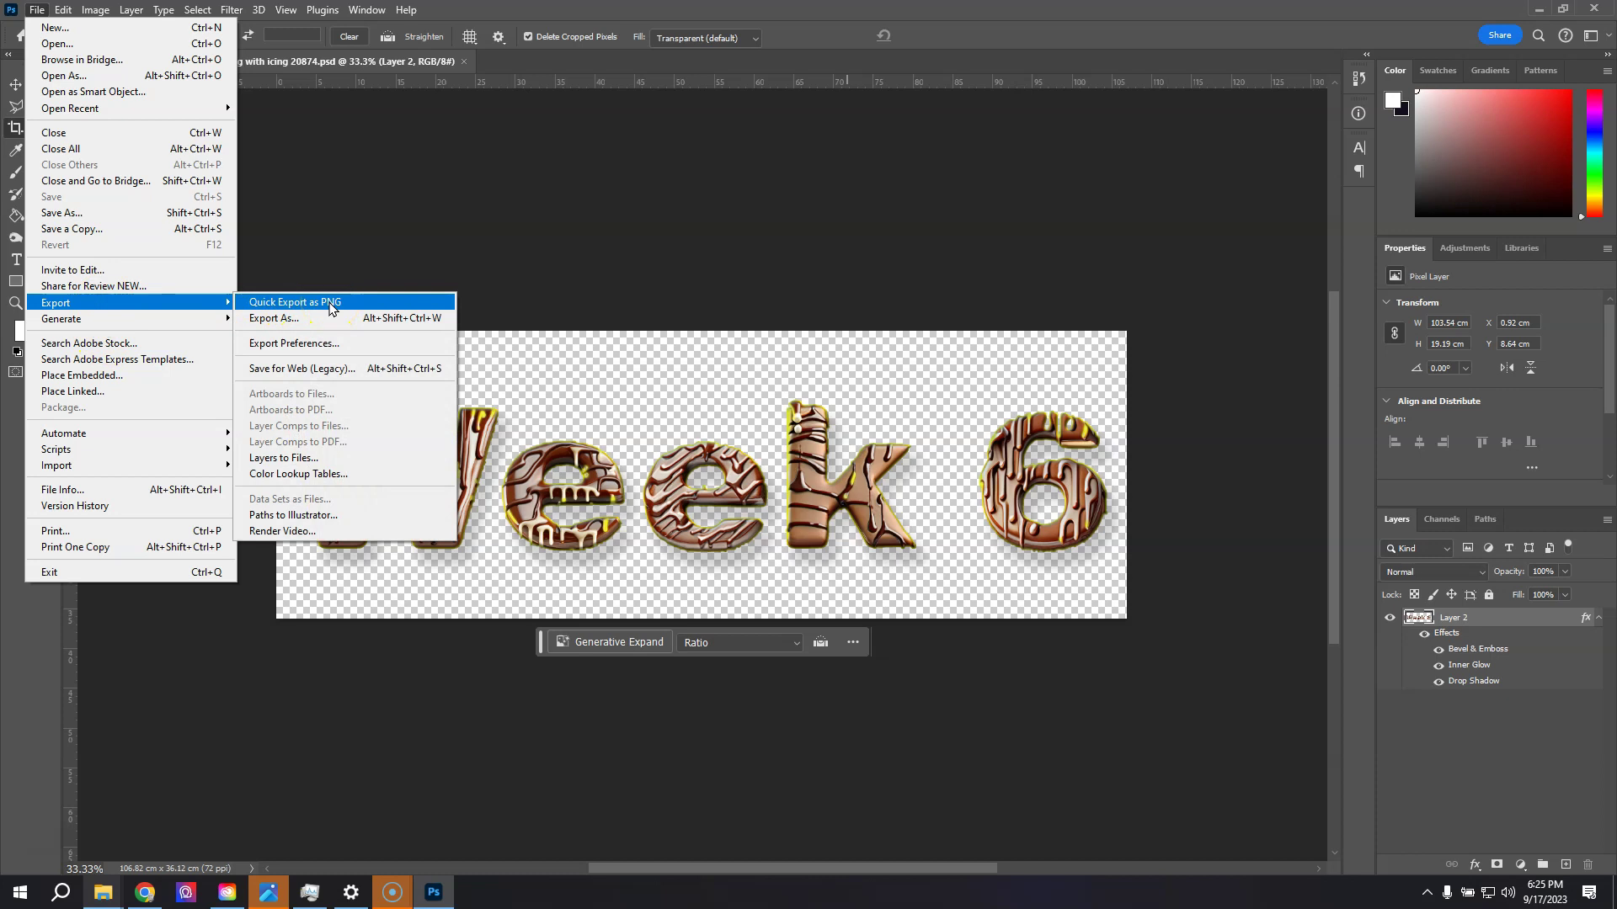
left_click(329, 304)
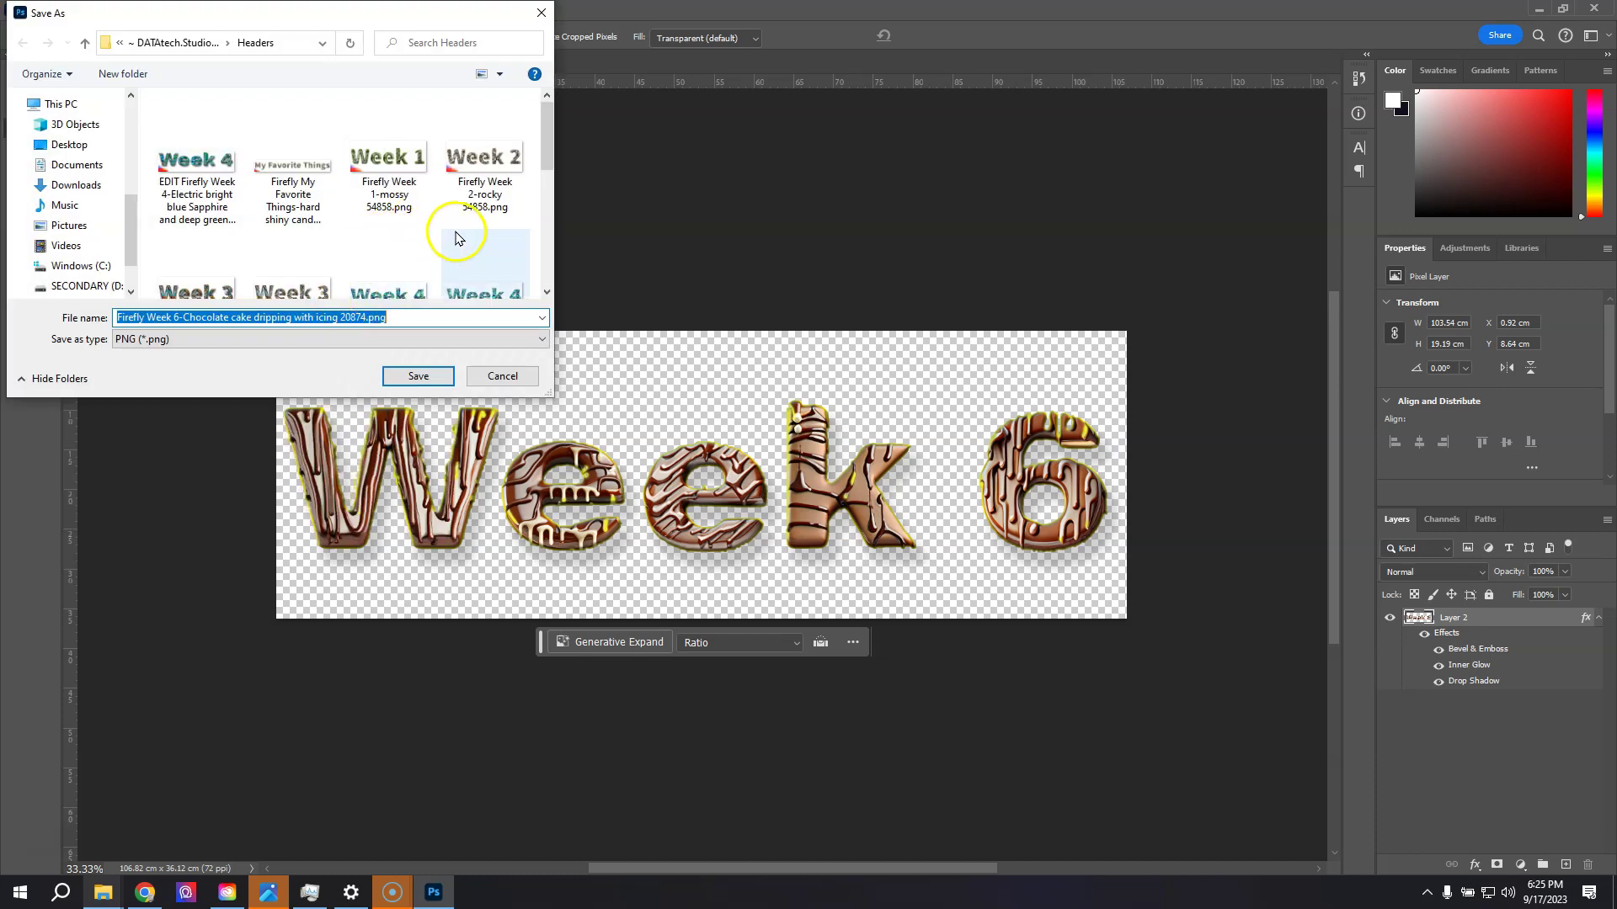
scroll(455, 237, "down", 3)
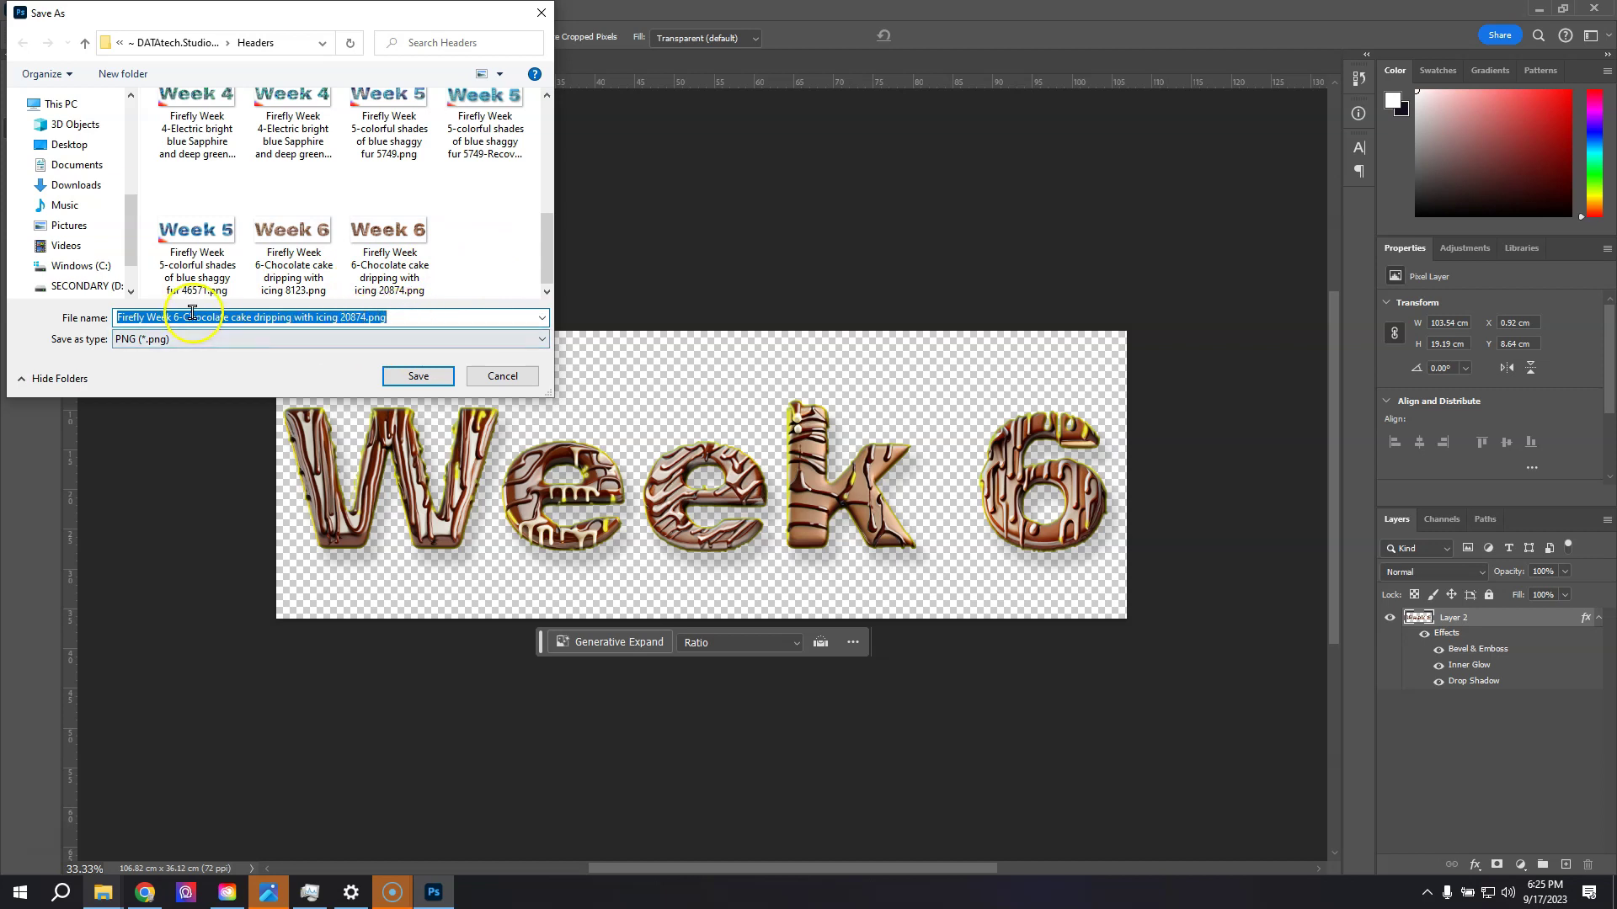
type("Week 6")
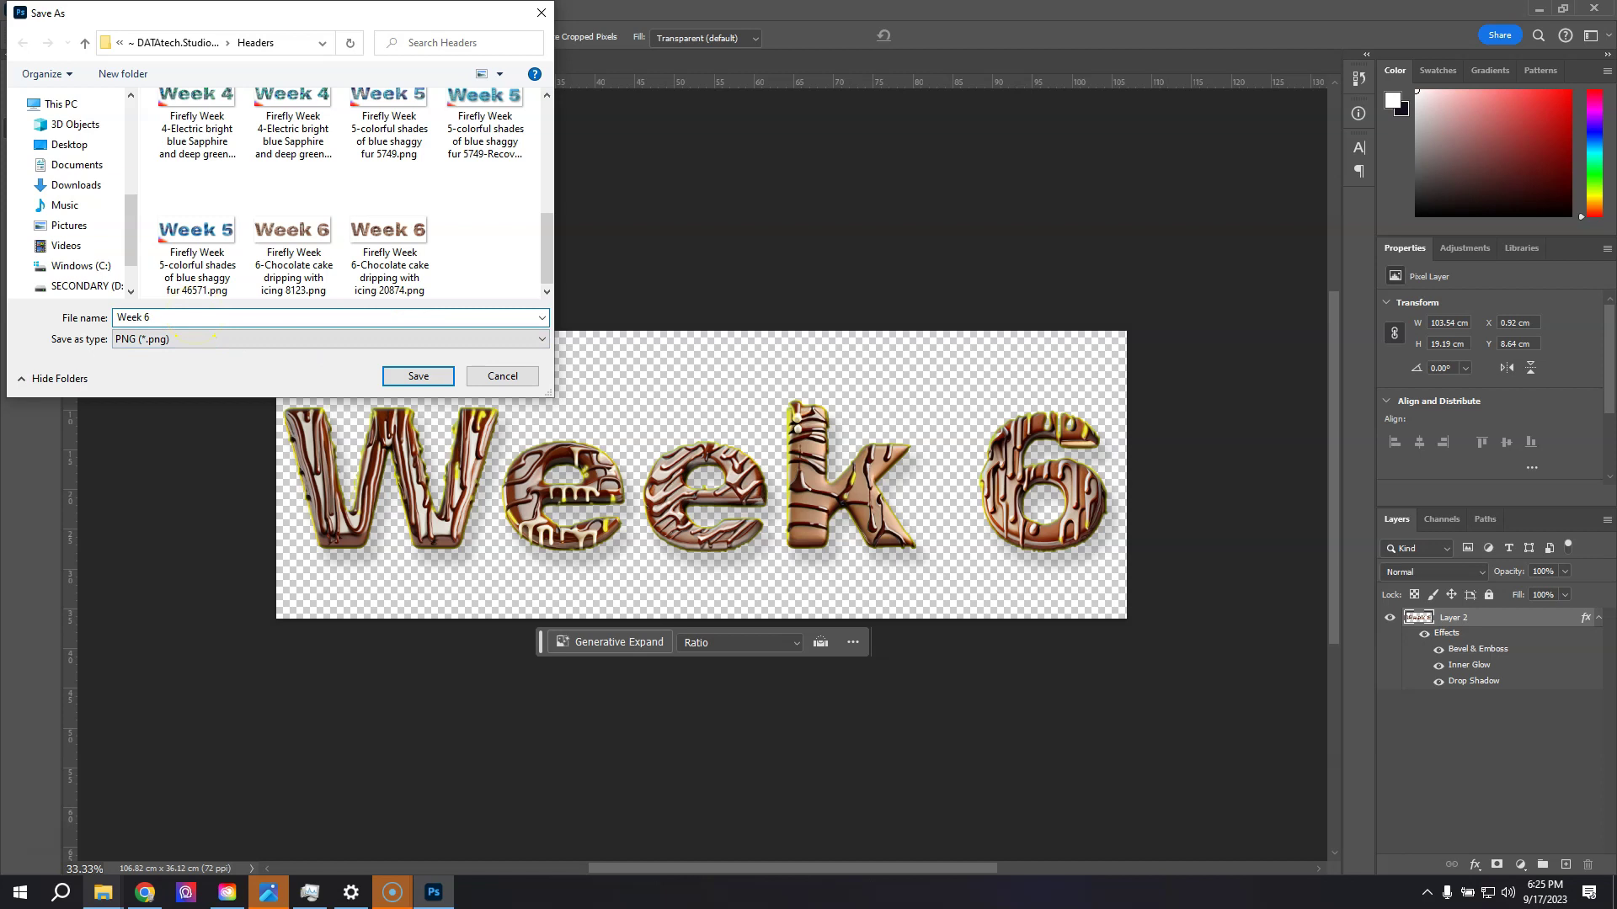
key("Return")
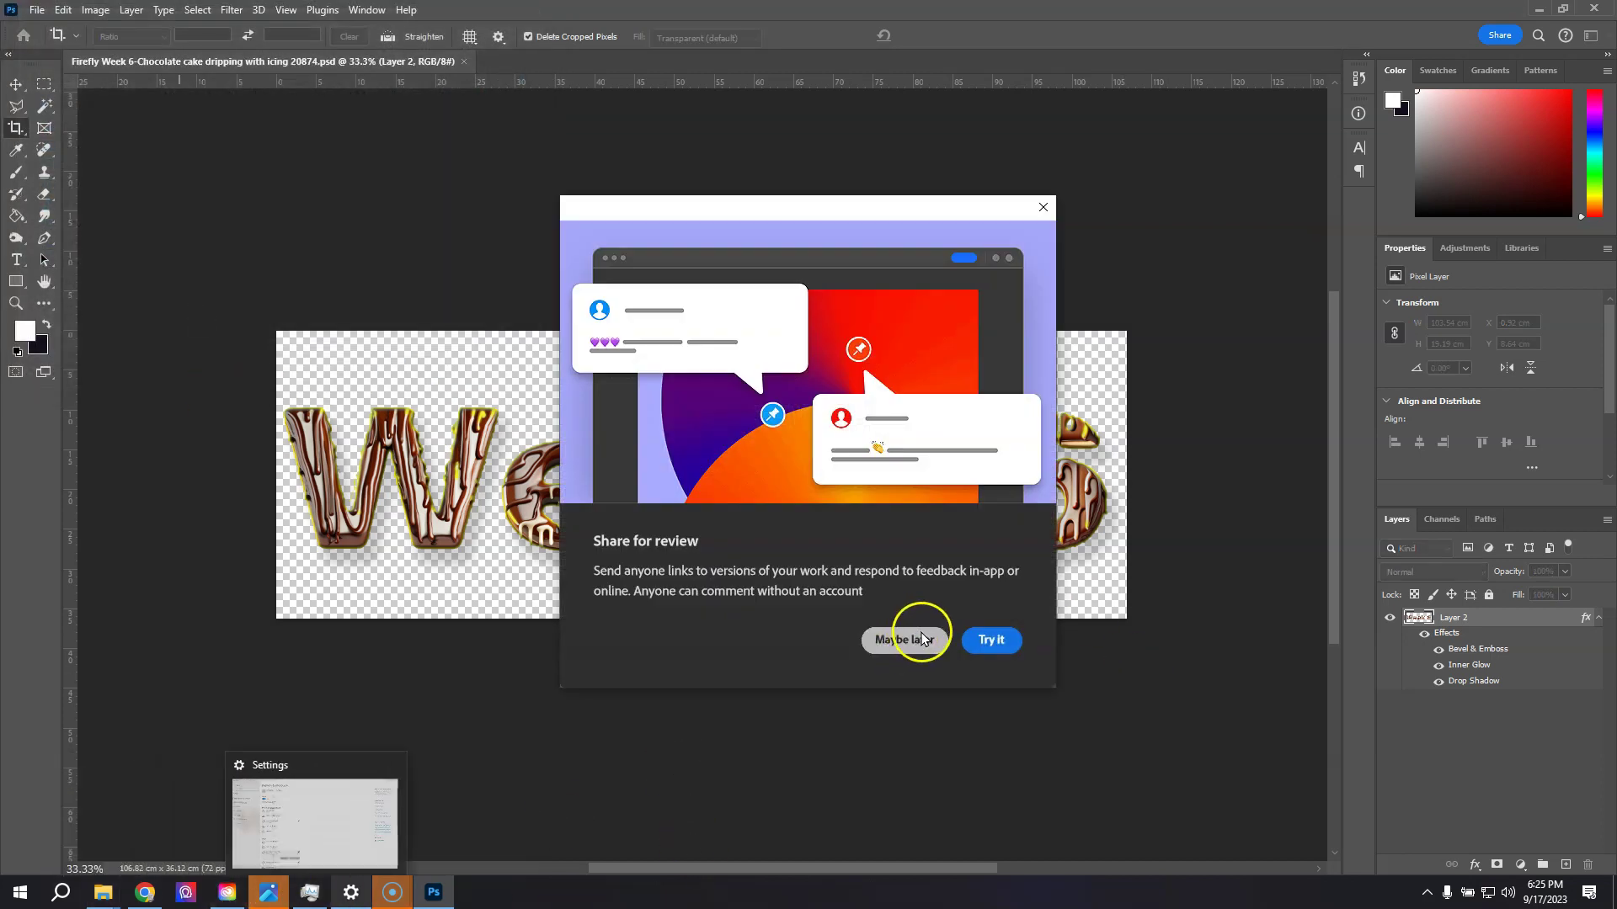
- Permanently turn off the Share for review prompt and bring up the Google Sites Week 6 page in Chrome
left_click(927, 644)
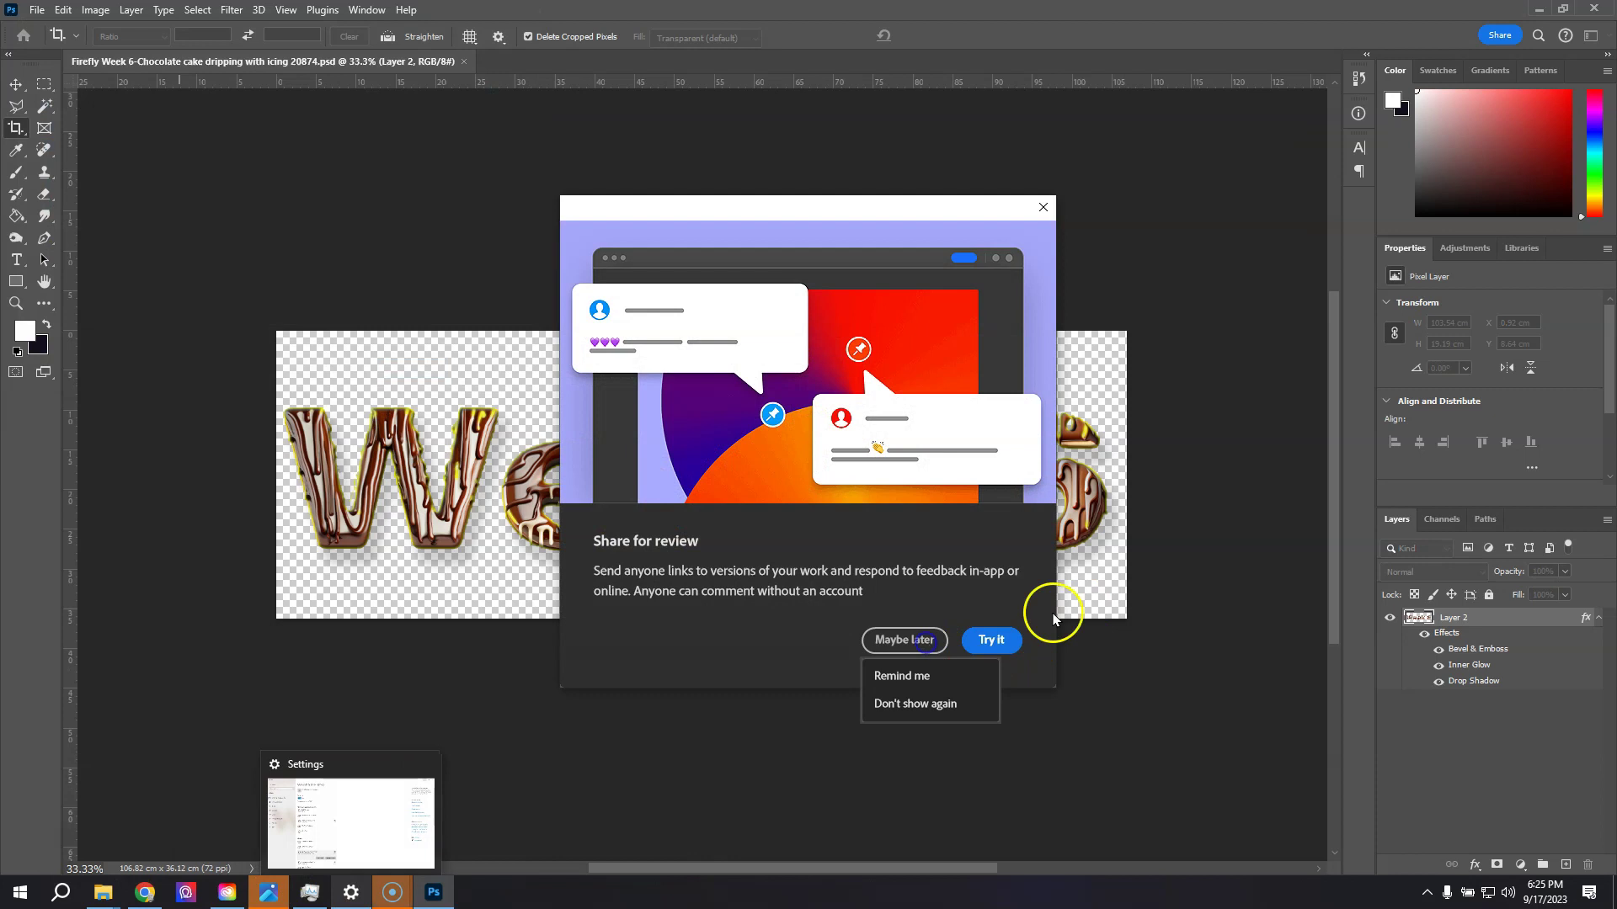
left_click(924, 705)
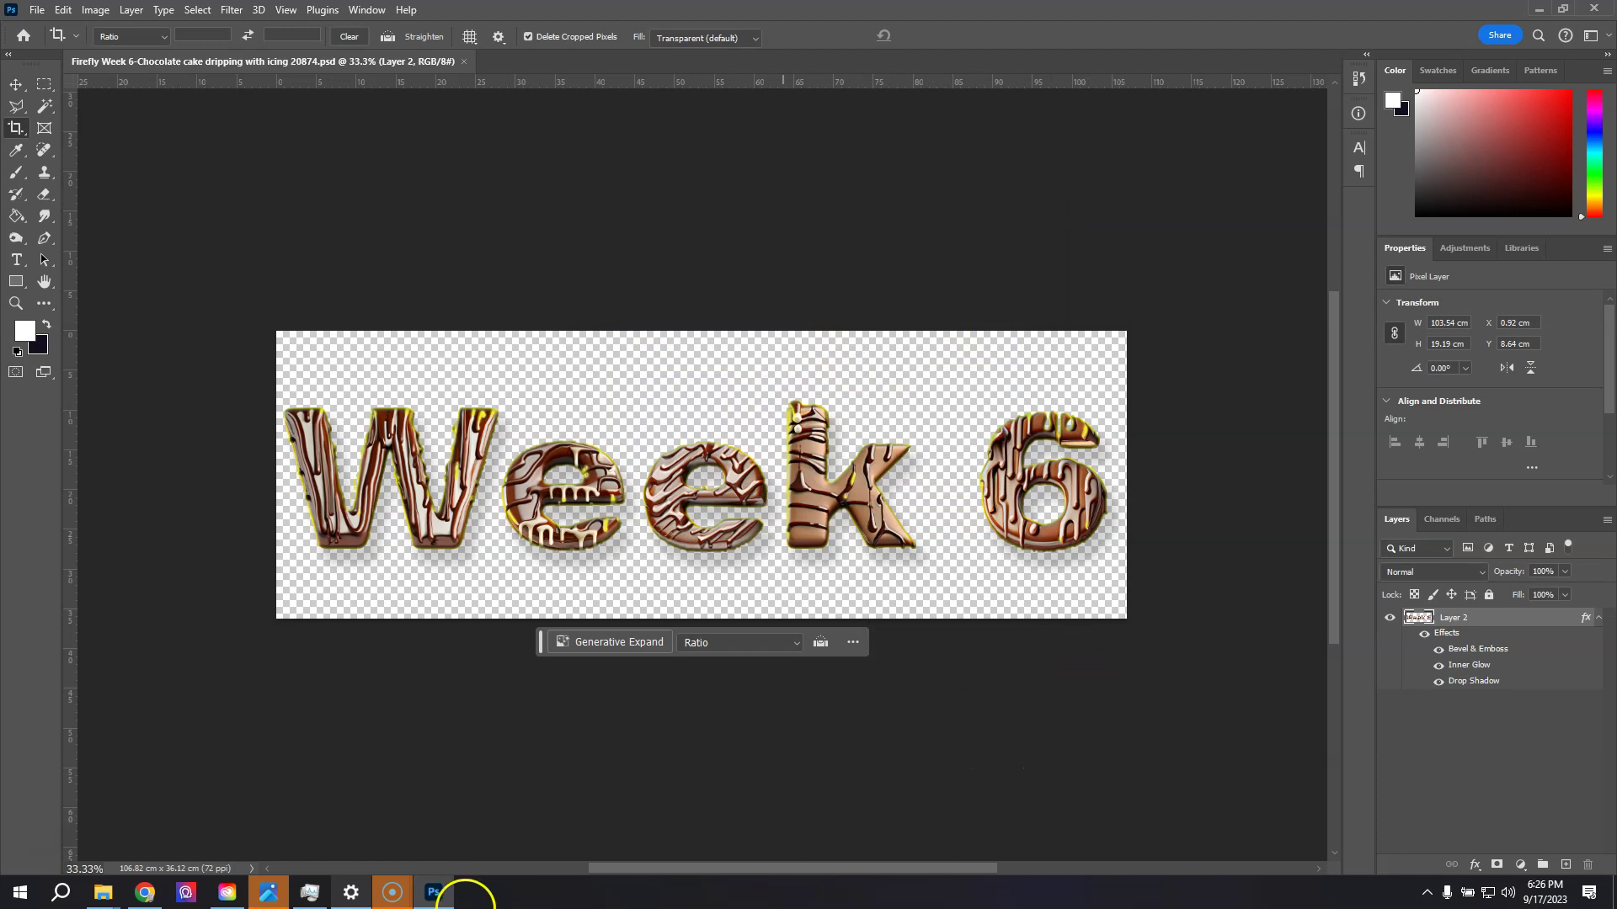
mouse_move(373, 905)
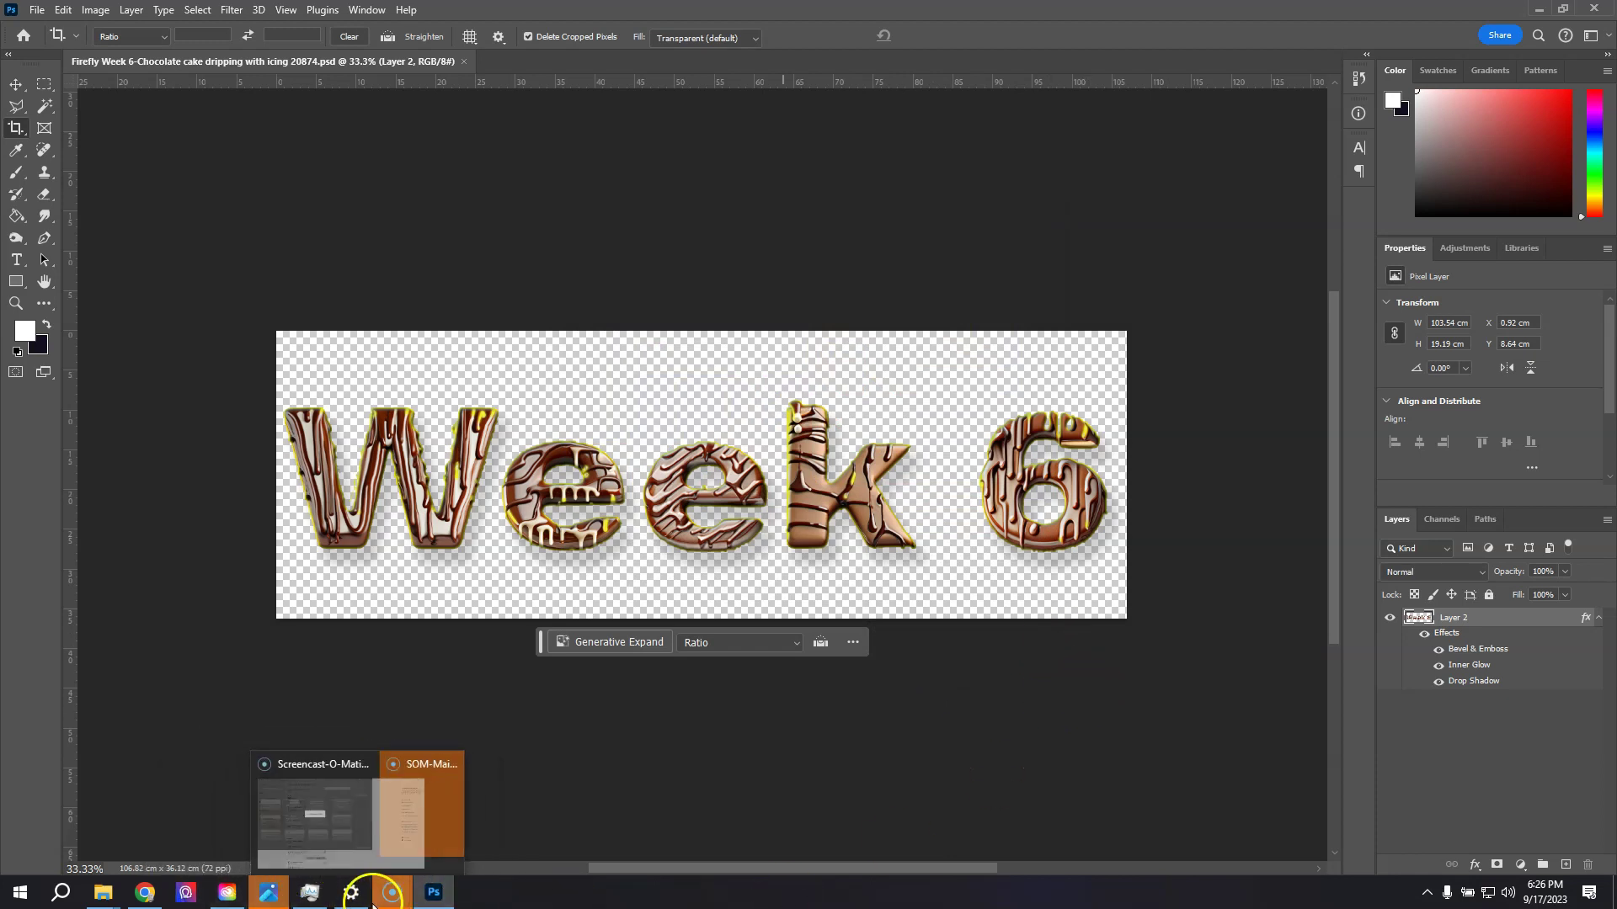
left_click(146, 890)
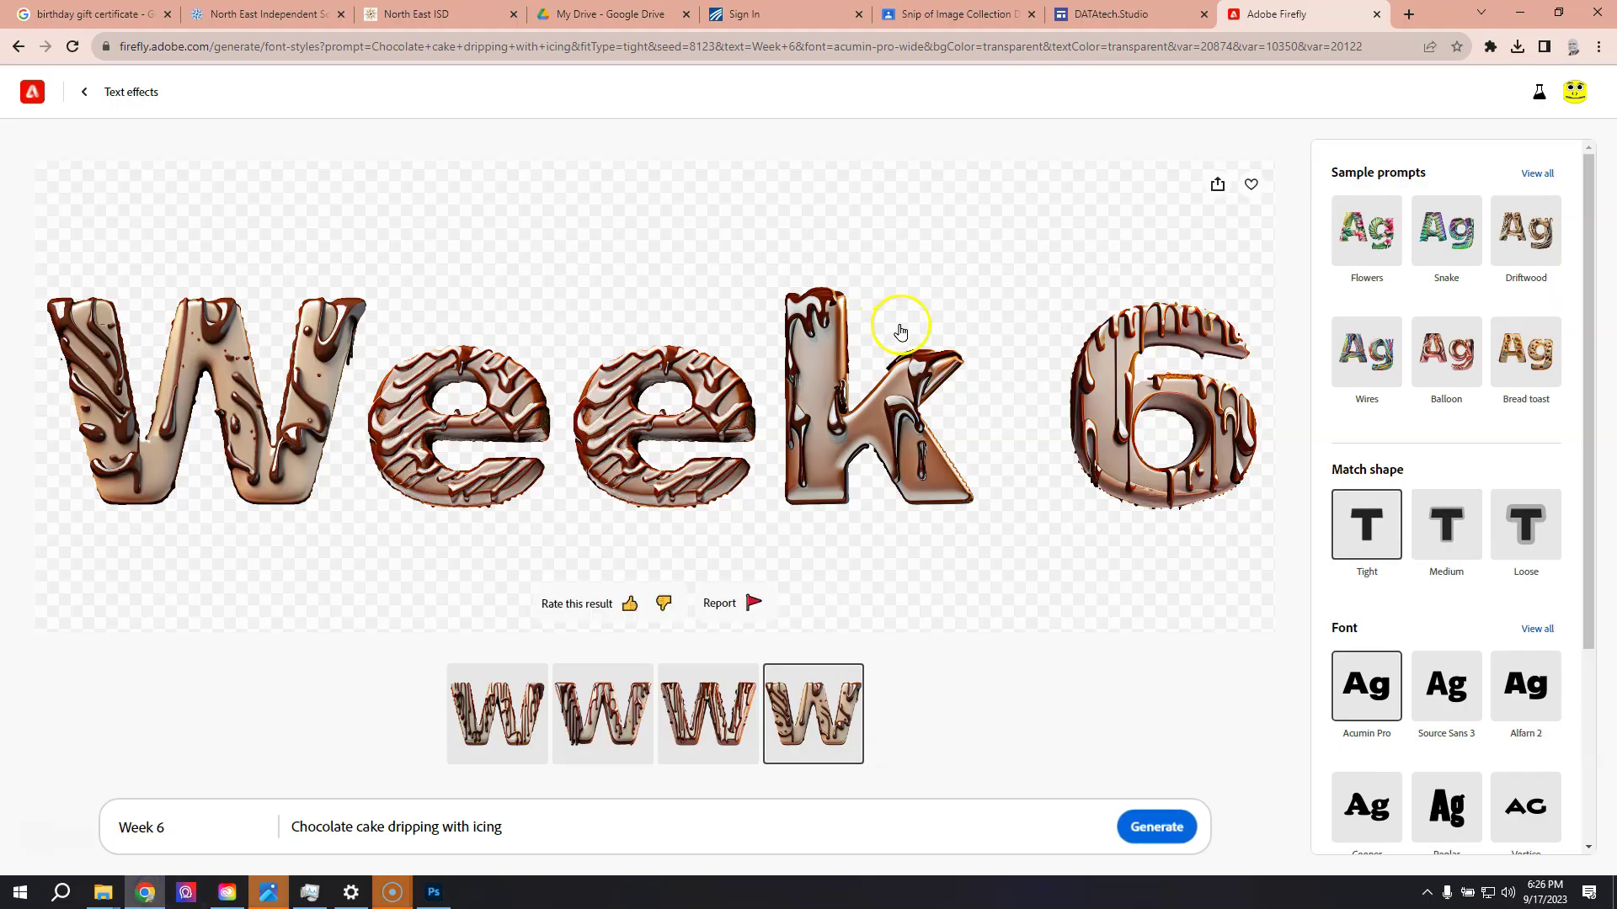
left_click(1112, 15)
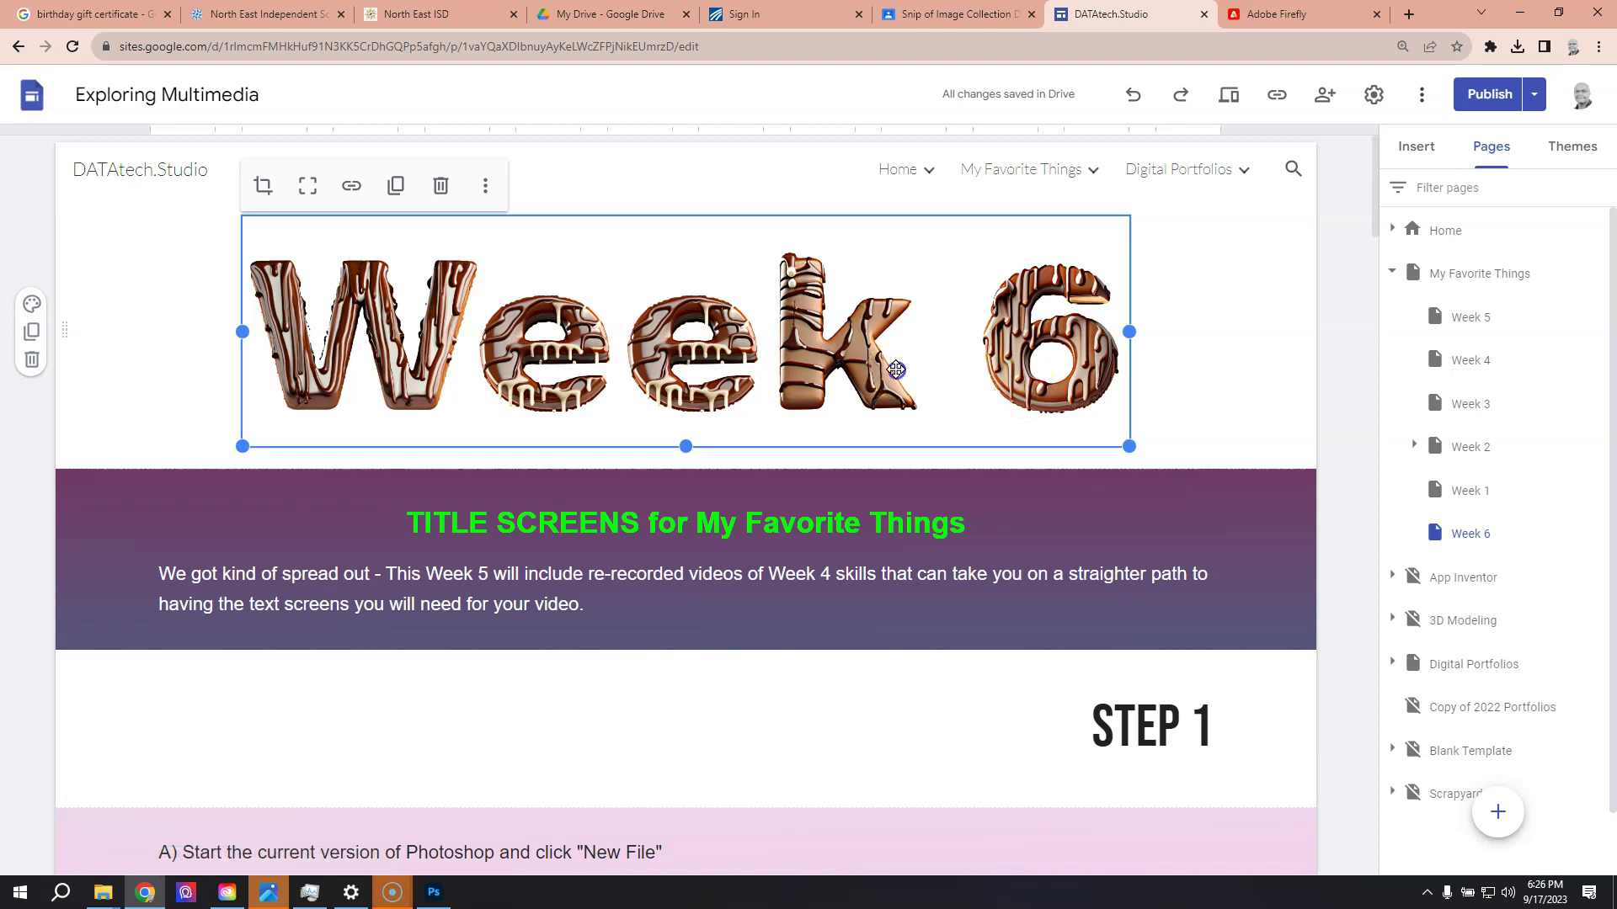
- Swap the Week 6 page's header image for Week 6.png uploaded from the Headers folder
left_click(484, 188)
mouse_move(506, 238)
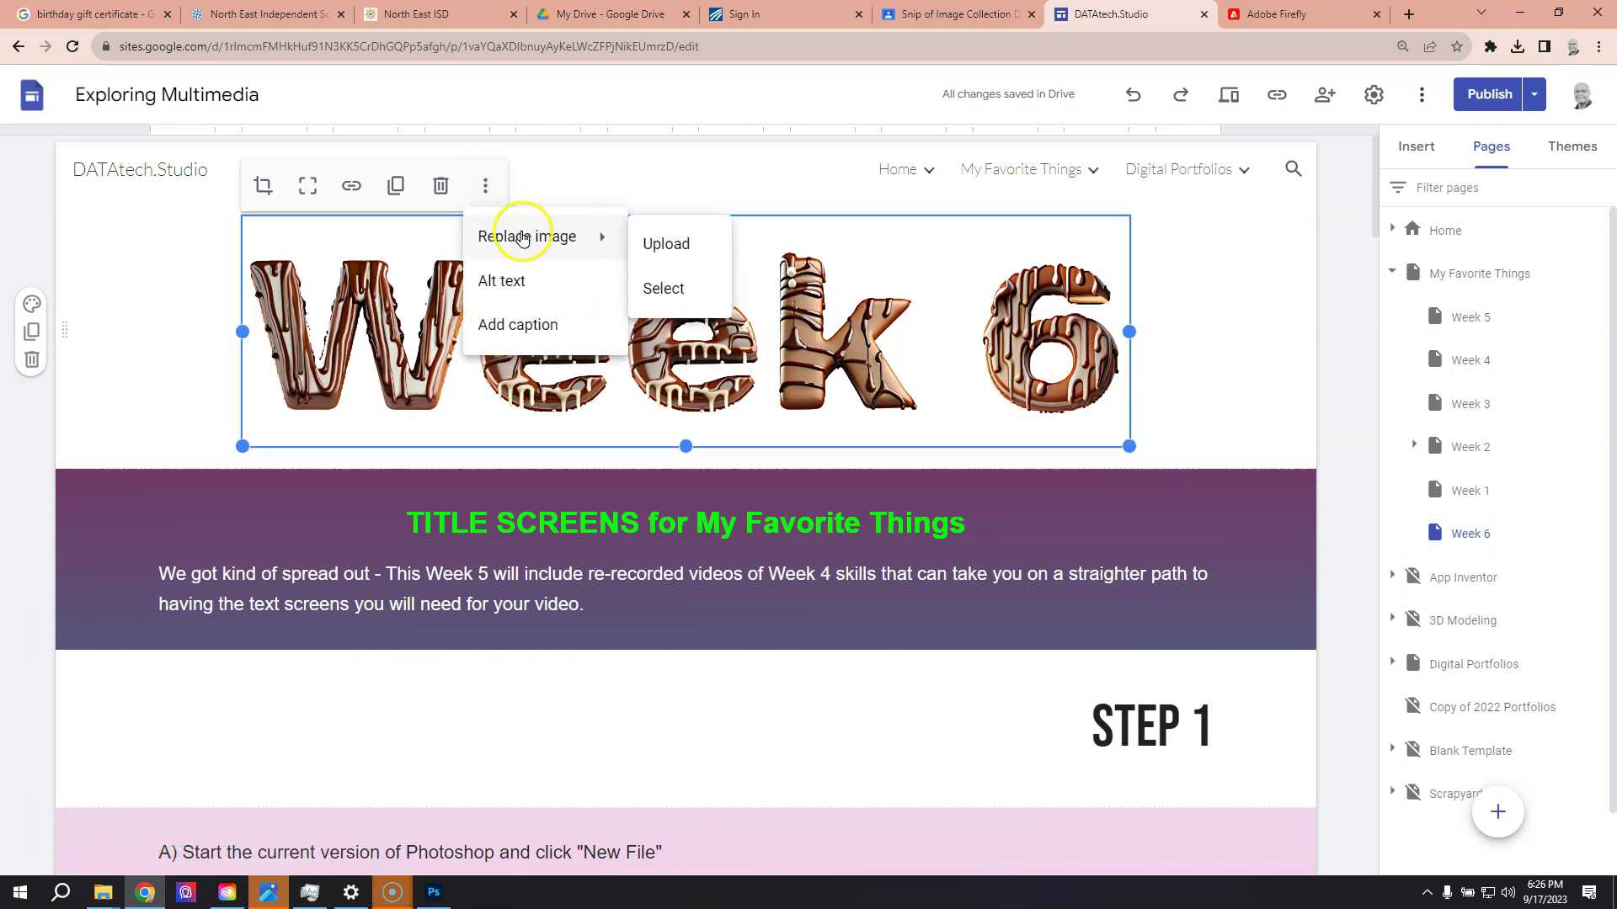
left_click(684, 243)
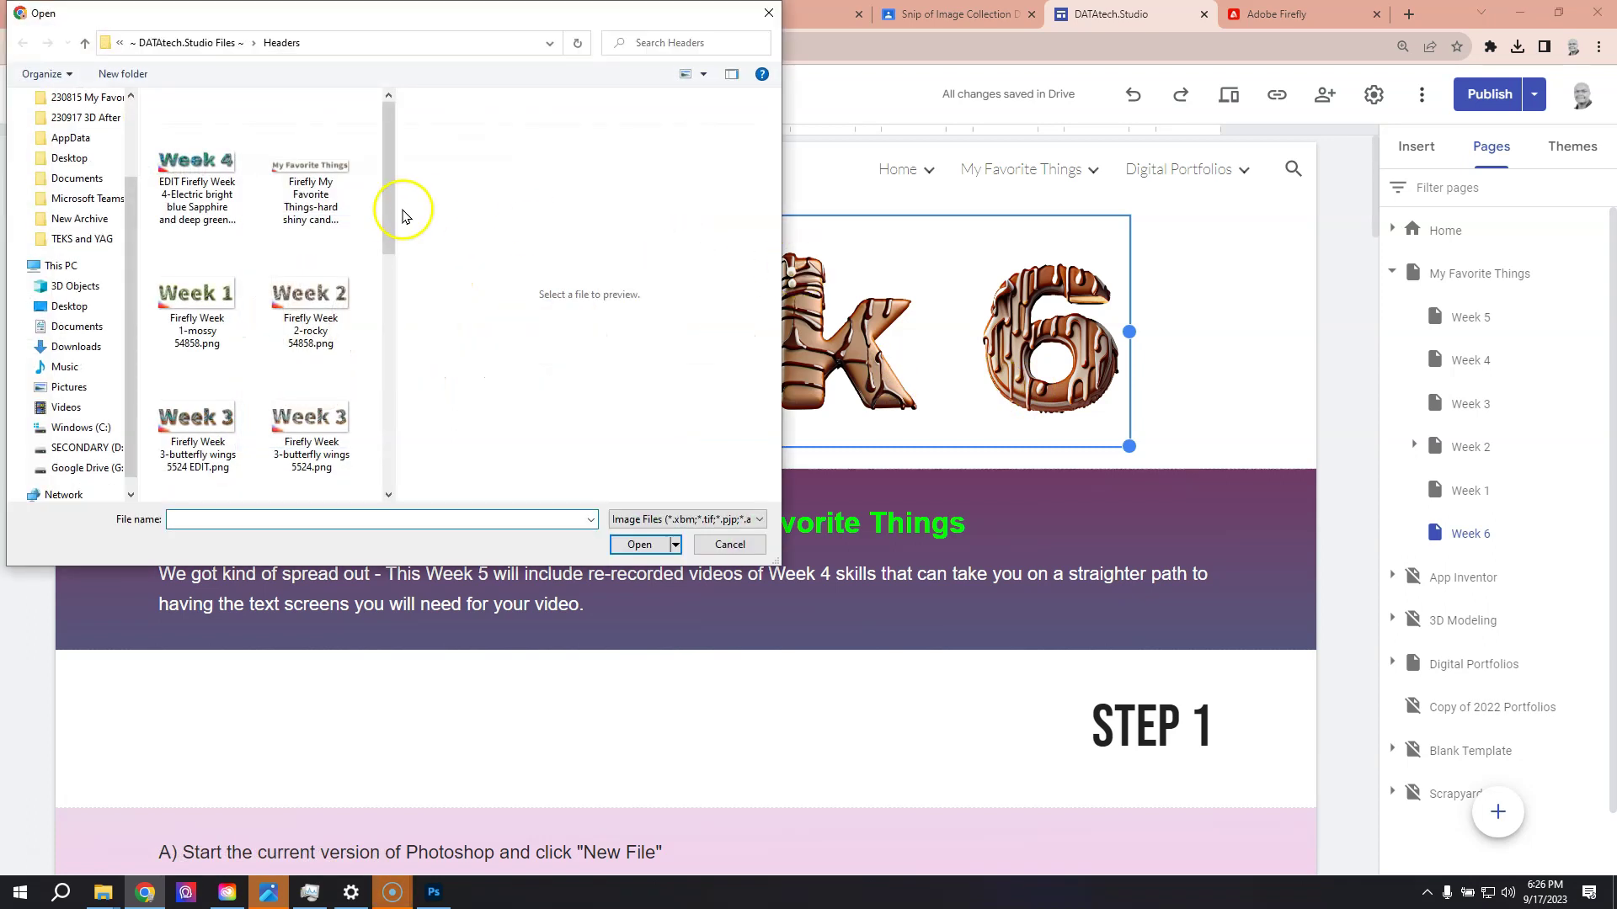
left_click_drag(386, 210, 404, 469)
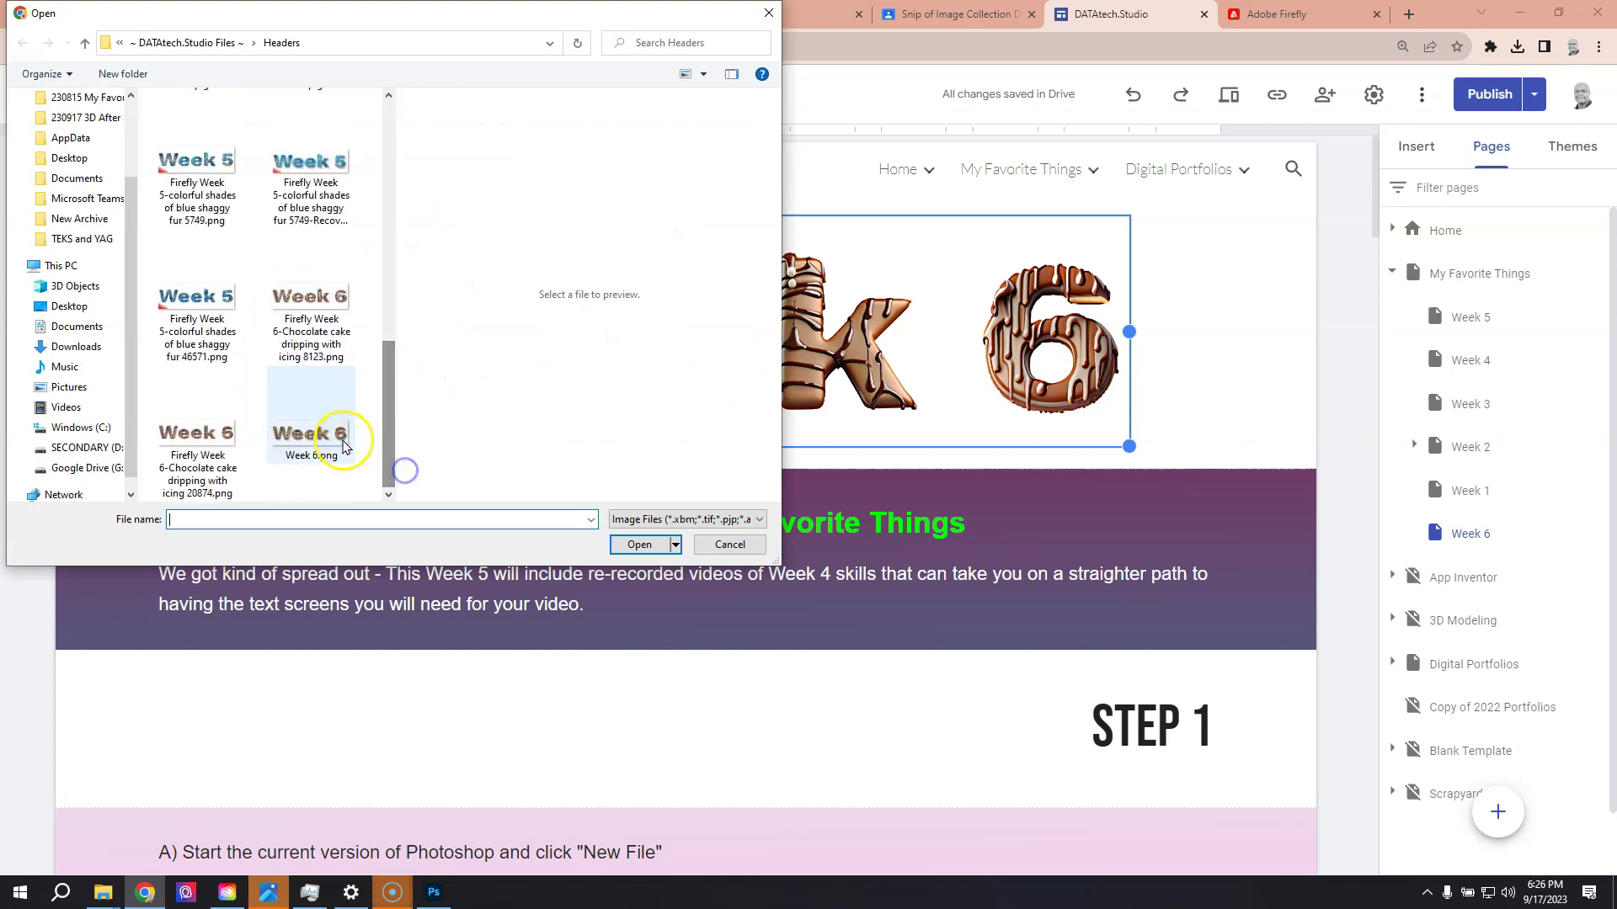
left_click(324, 436)
left_click(634, 544)
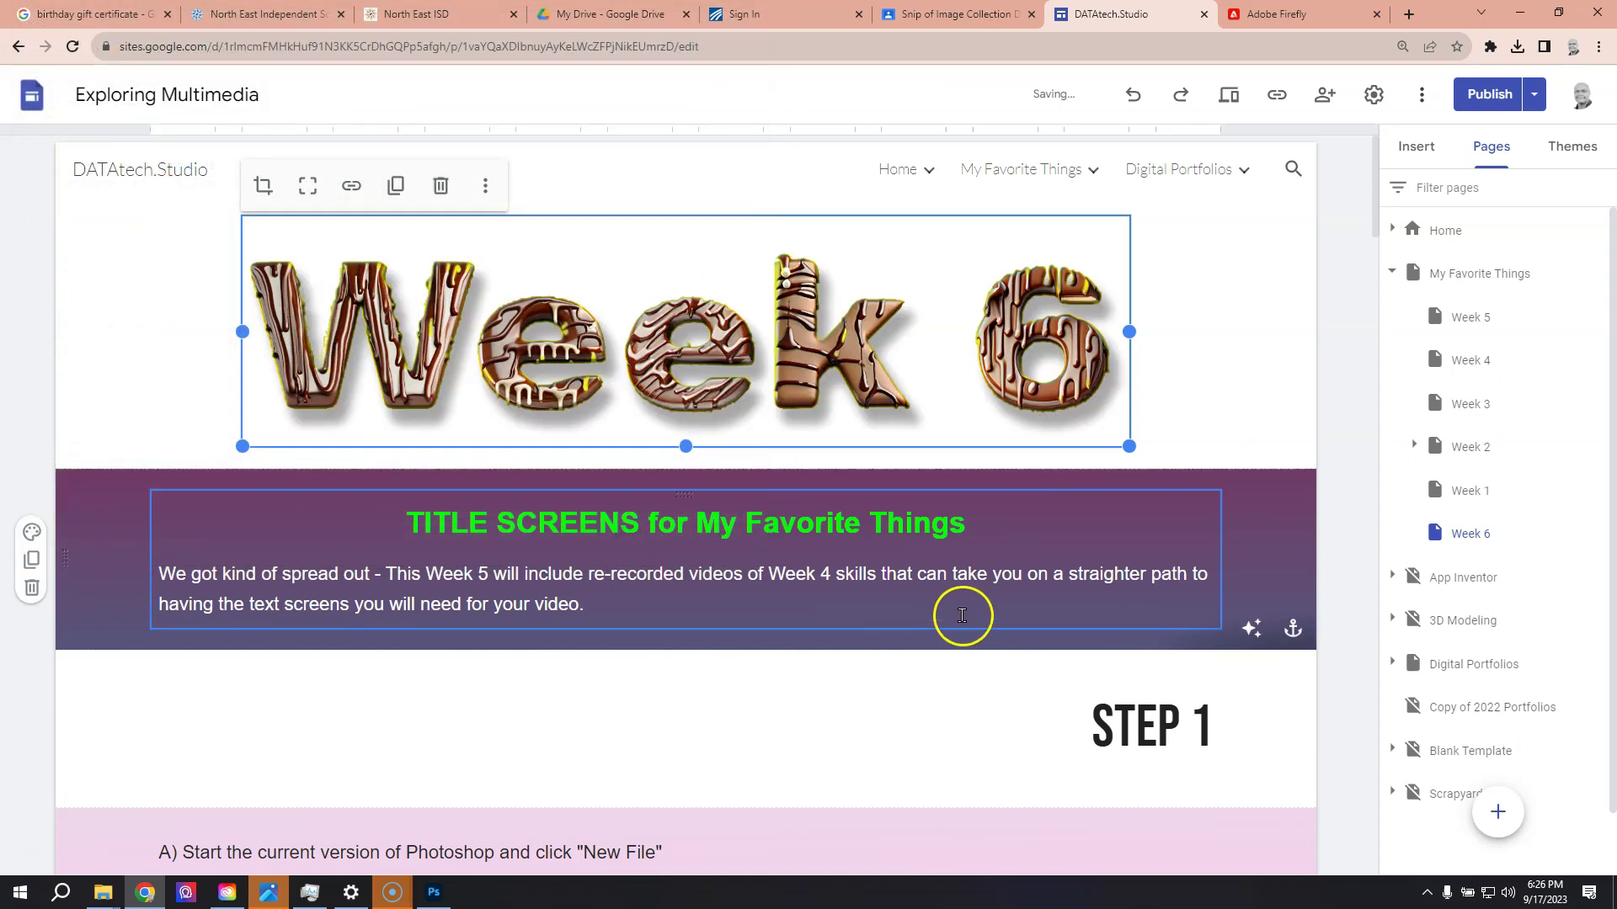